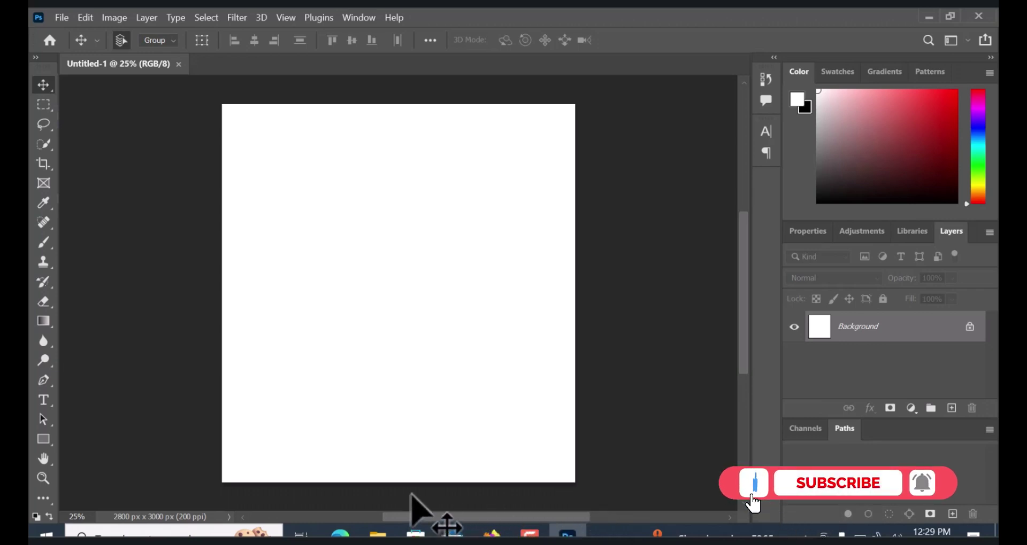
Place the 22PZMKd5 image from the flyer tutorial folder into the document as a linked file
left_click(62, 17)
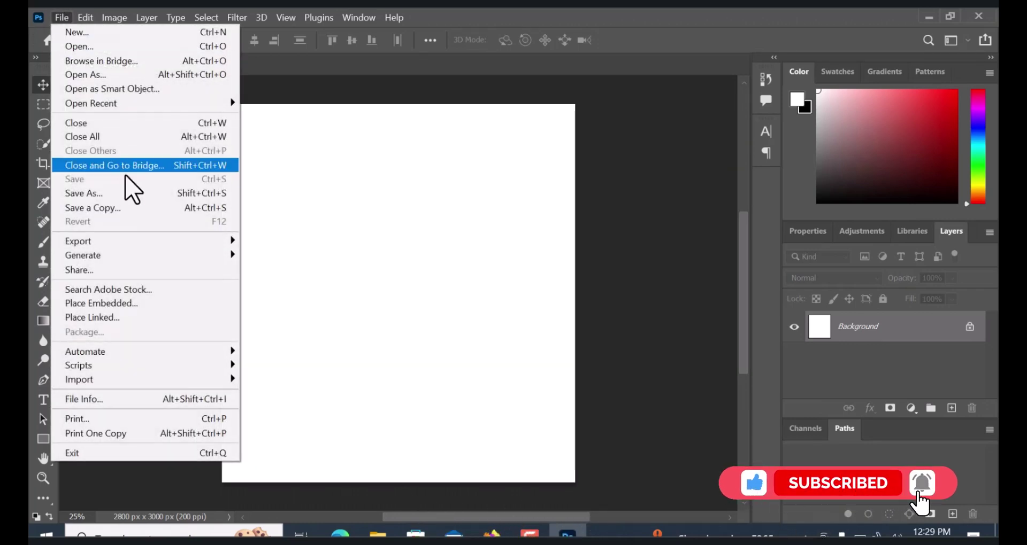
mouse_move(149, 255)
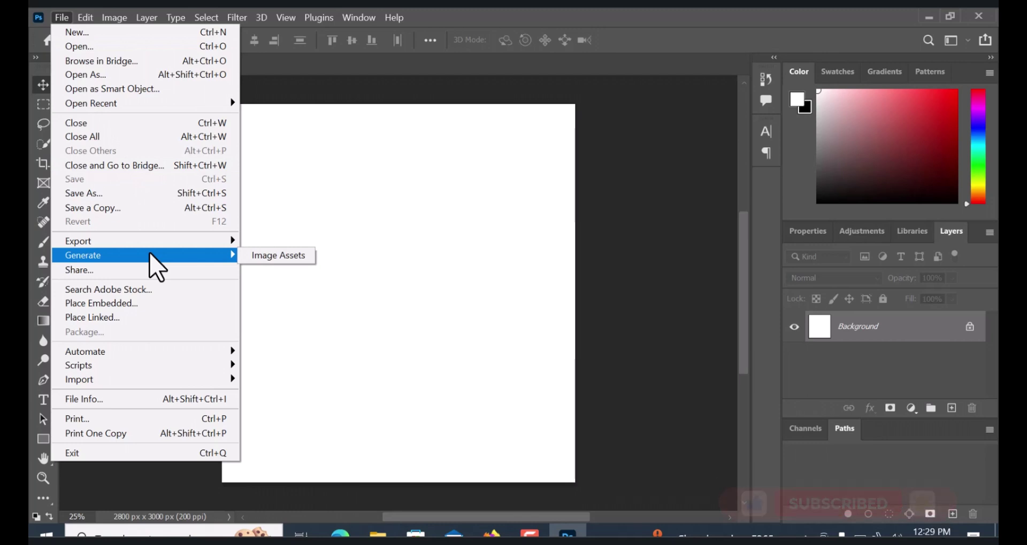
left_click(118, 318)
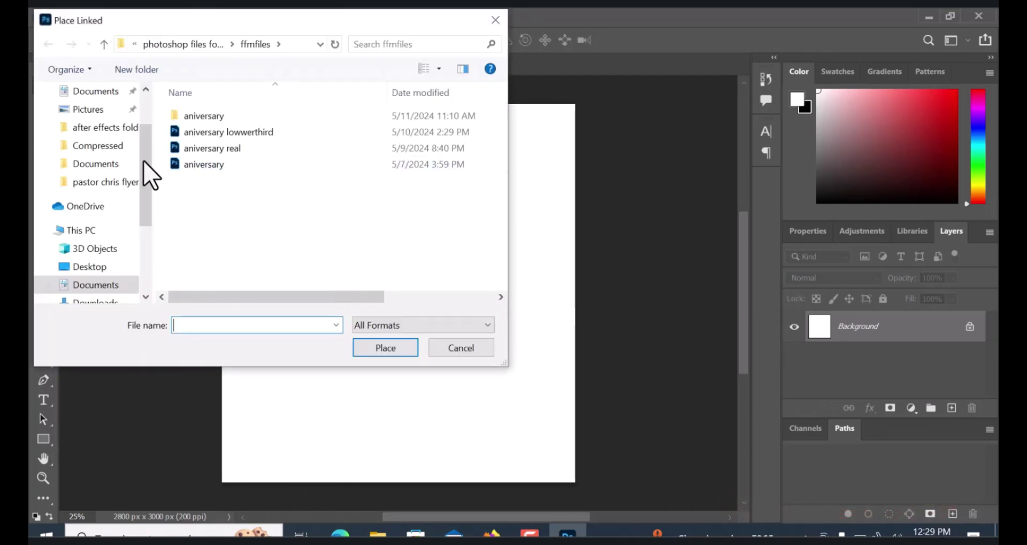
left_click(131, 183)
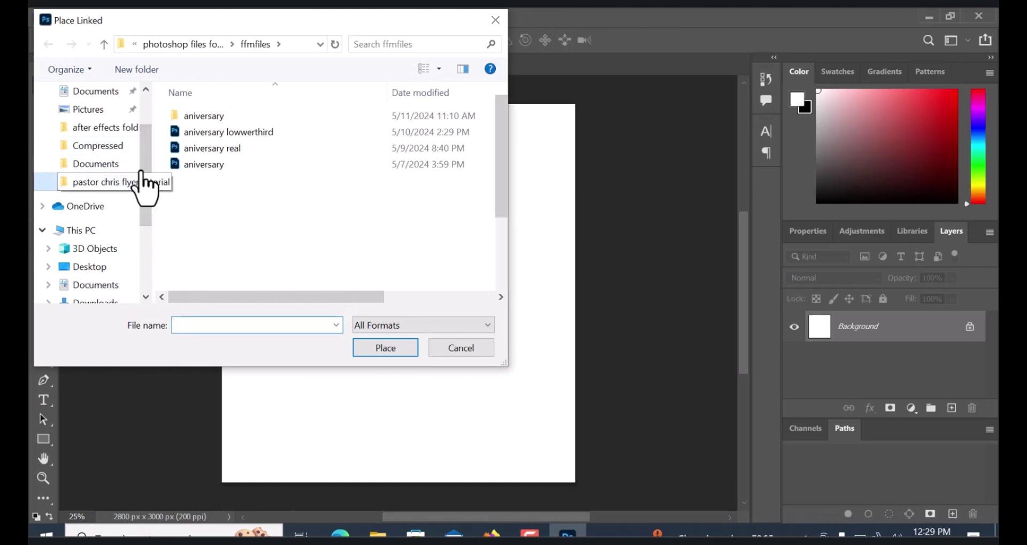
left_click(290, 154)
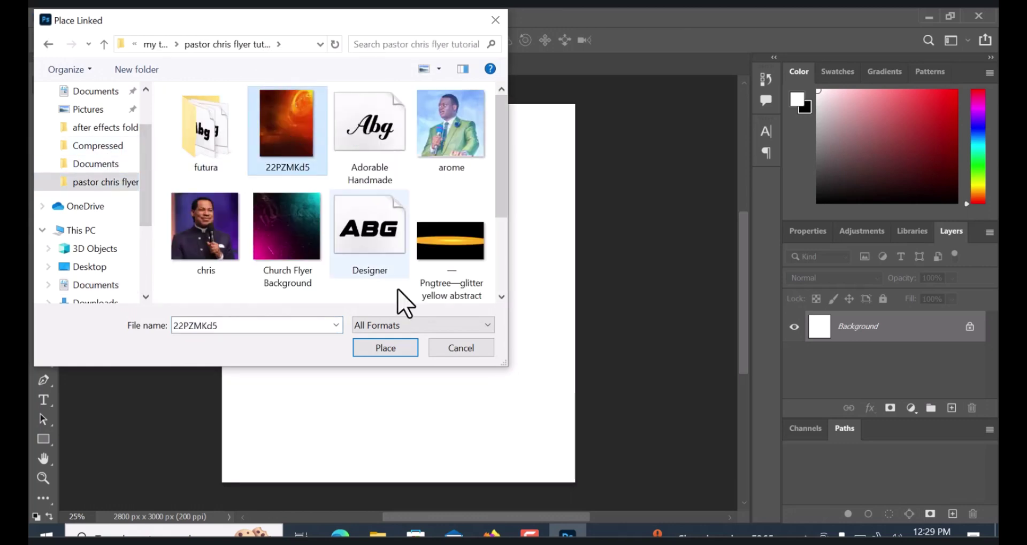
left_click(409, 352)
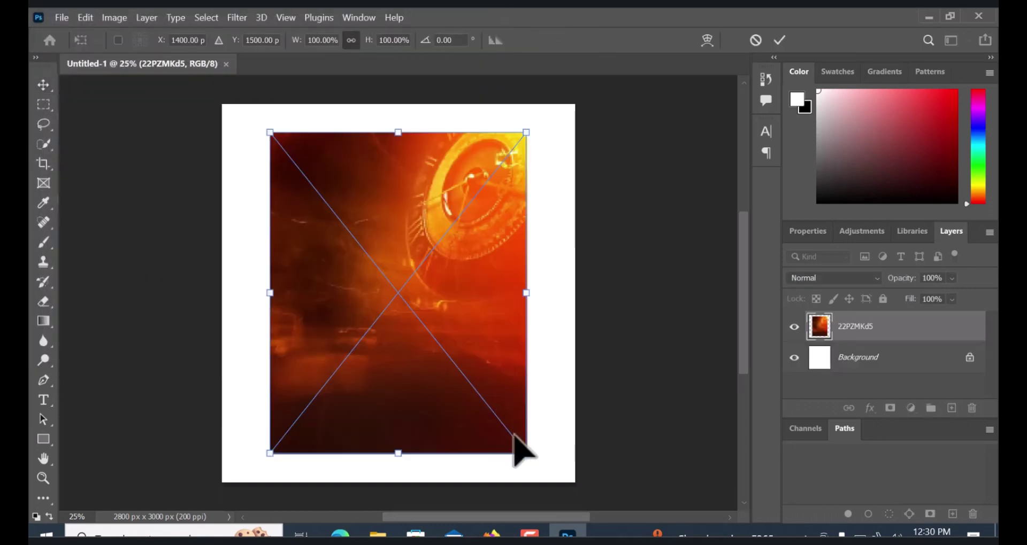
Scale the placed 22PZMKd5 image to about 147% and position it so it covers the whole canvas
left_click_drag(527, 453, 565, 501)
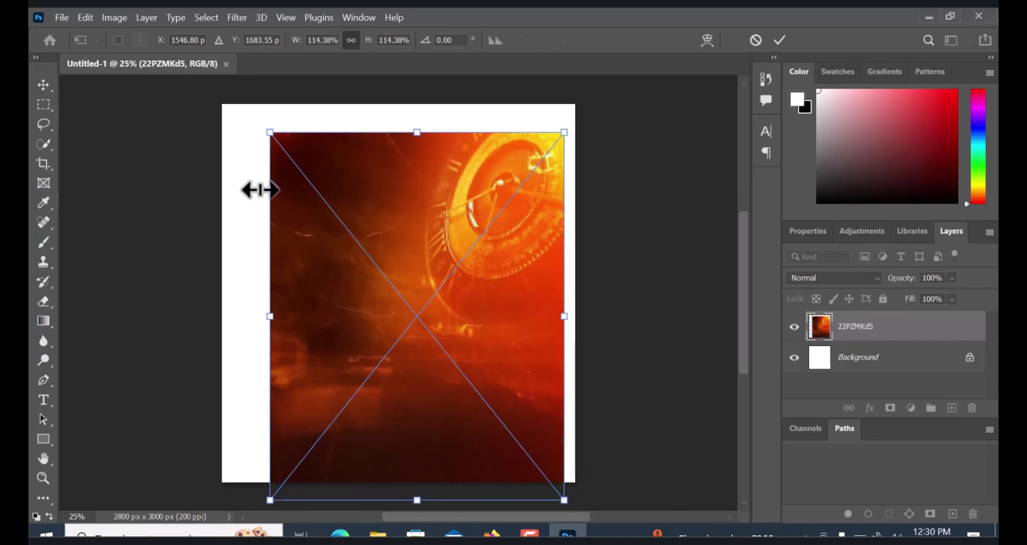
left_click_drag(267, 131, 201, 83)
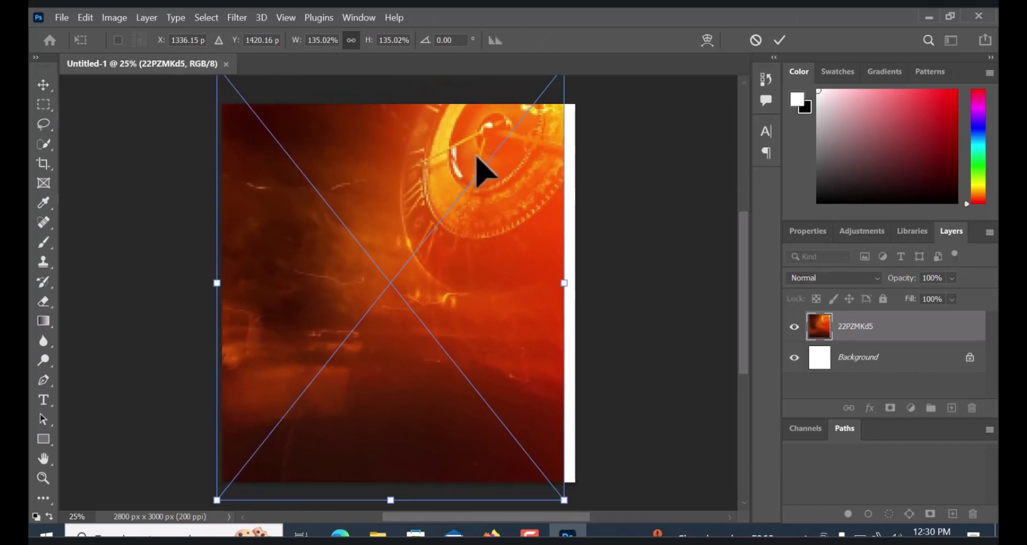
left_click_drag(482, 168, 504, 167)
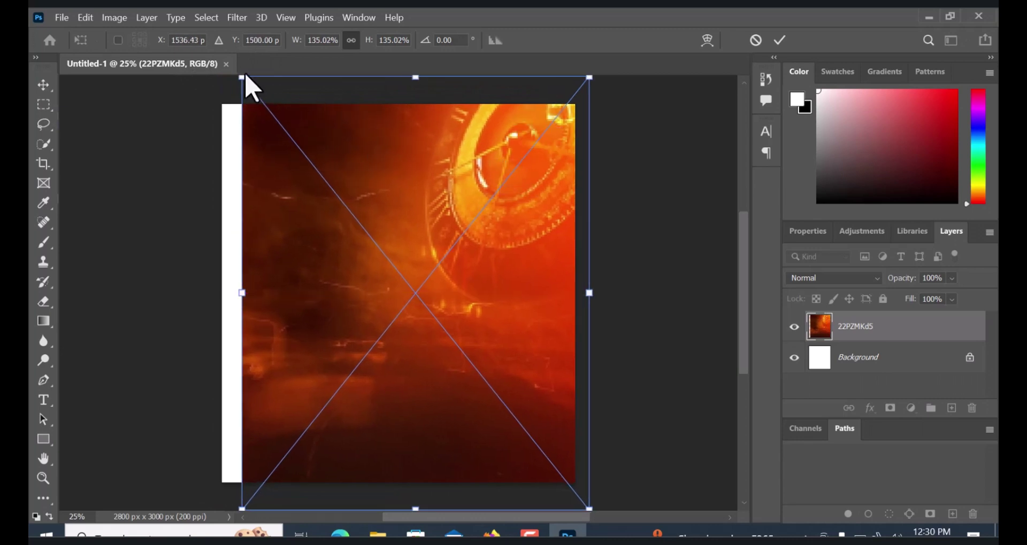
left_click_drag(244, 80, 210, 71)
left_click_drag(414, 235, 433, 294)
left_click(779, 40)
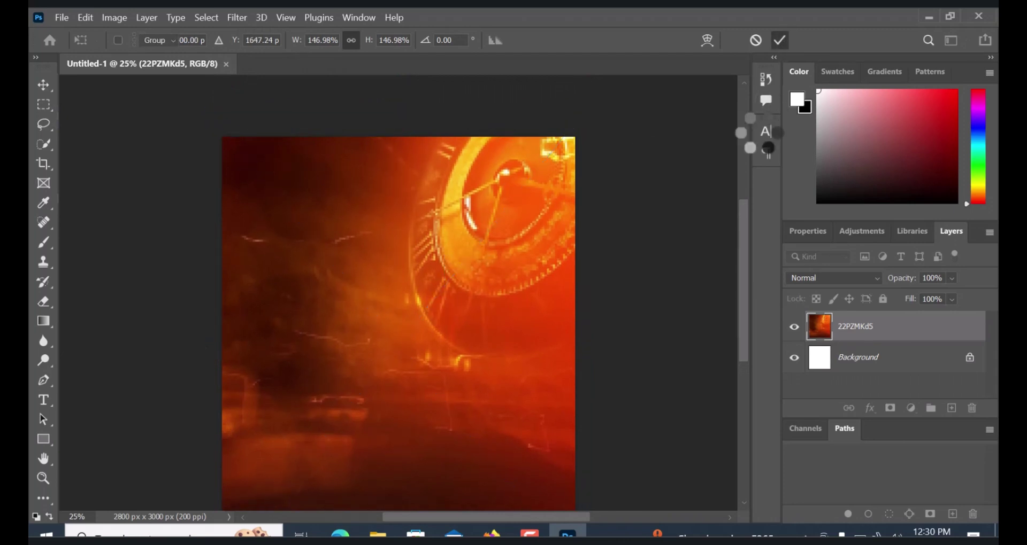
Duplicate the 22PZMKd5 image layer
mouse_move(743, 271)
left_mouse_down()
mouse_move(745, 291)
mouse_move(749, 281)
left_mouse_up()
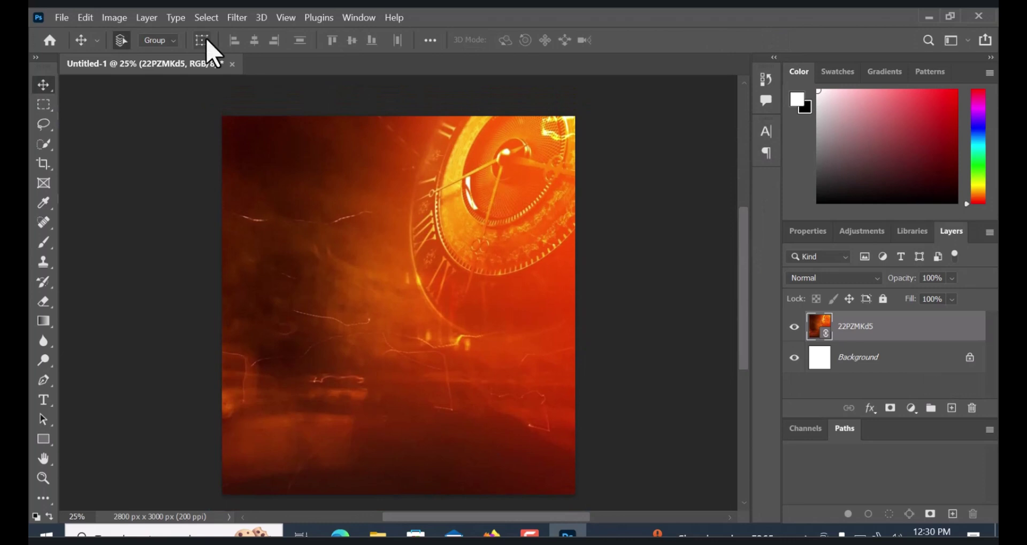
left_click(236, 21)
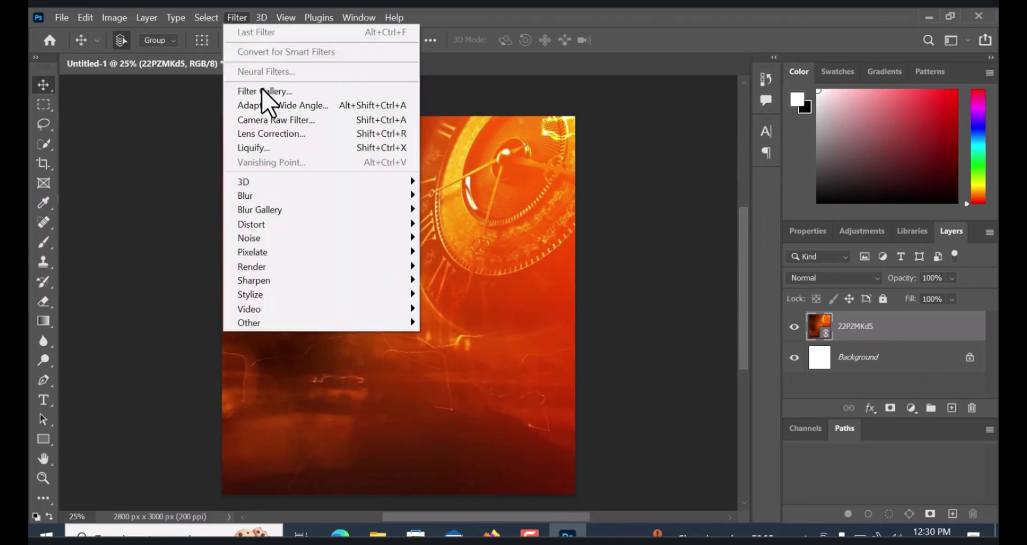
left_click(531, 239)
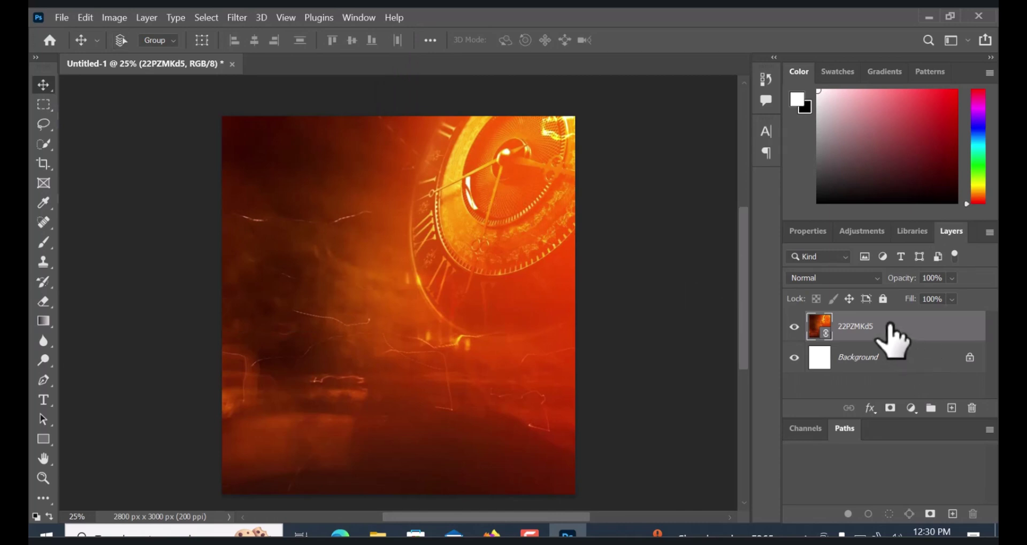
key("ctrl+j")
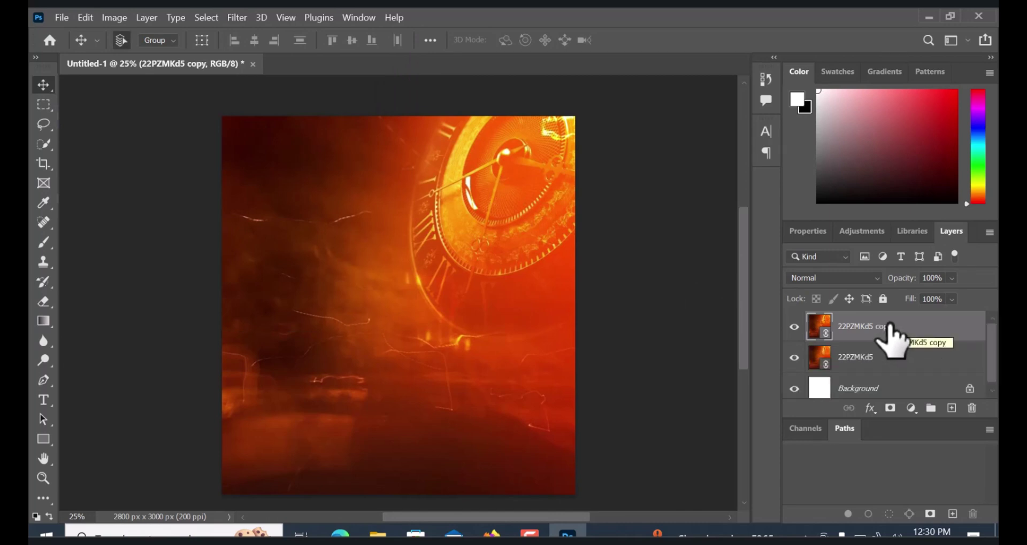
Apply a Gaussian Blur with a 9.6-pixel radius to the duplicated image layer
left_click(237, 20)
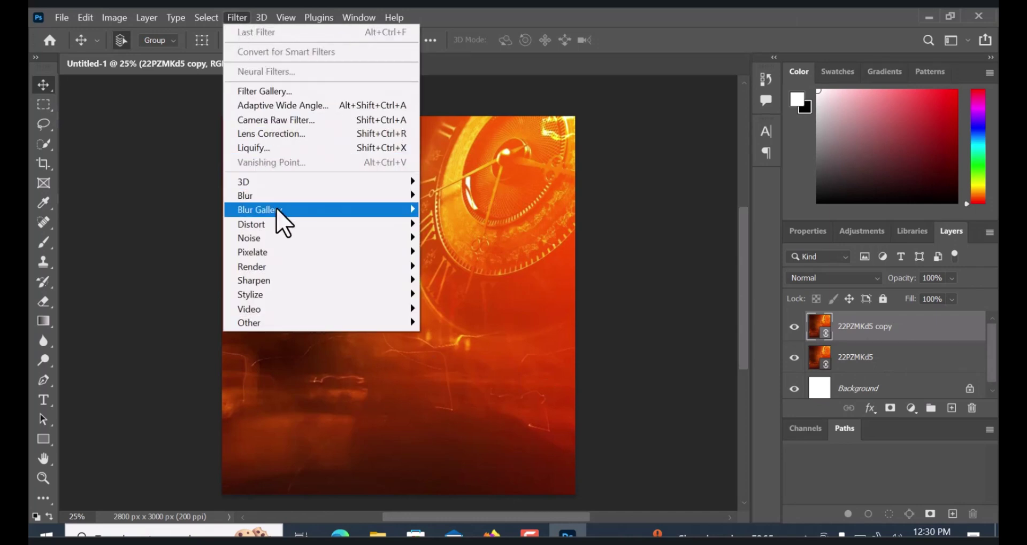
mouse_move(279, 213)
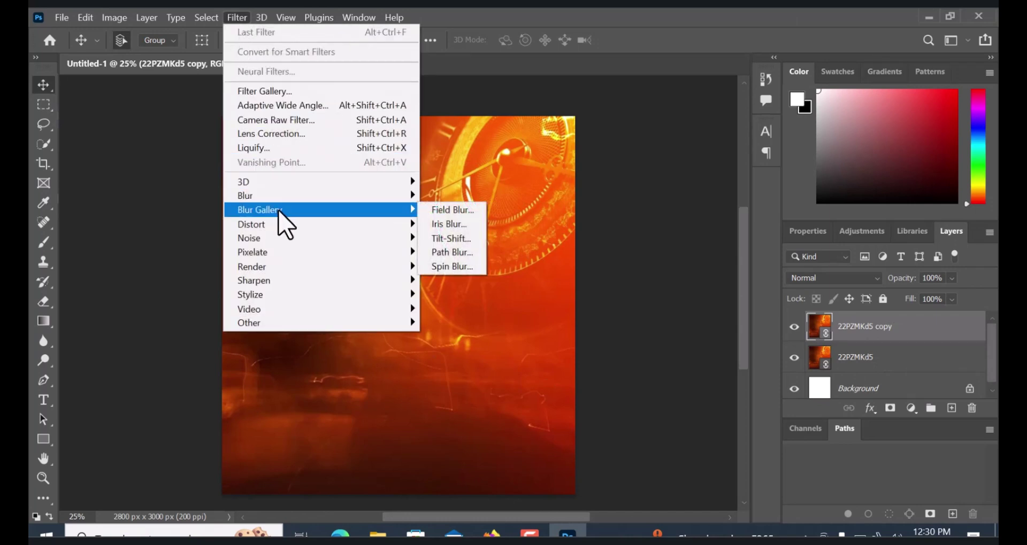
mouse_move(373, 198)
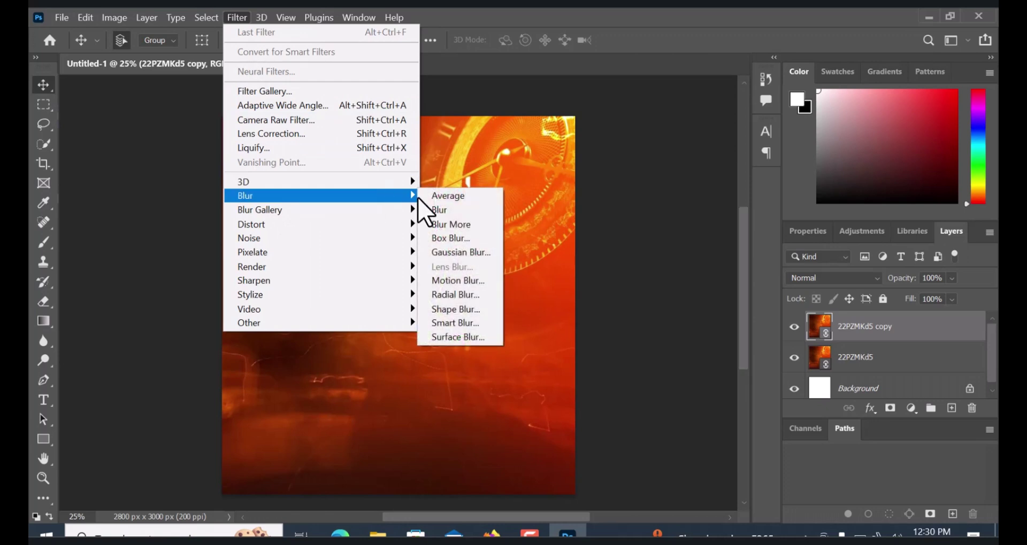
left_click(452, 253)
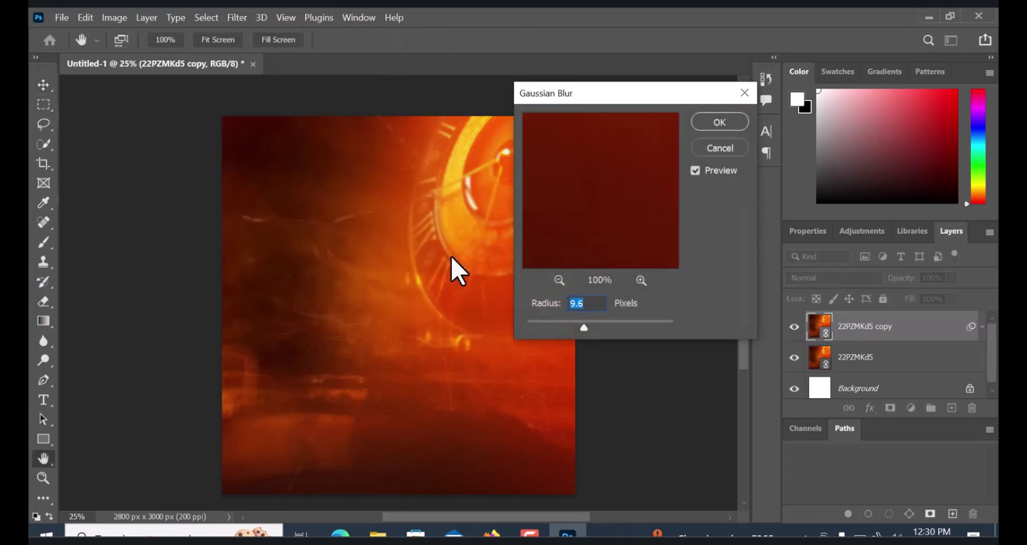
left_click(730, 125)
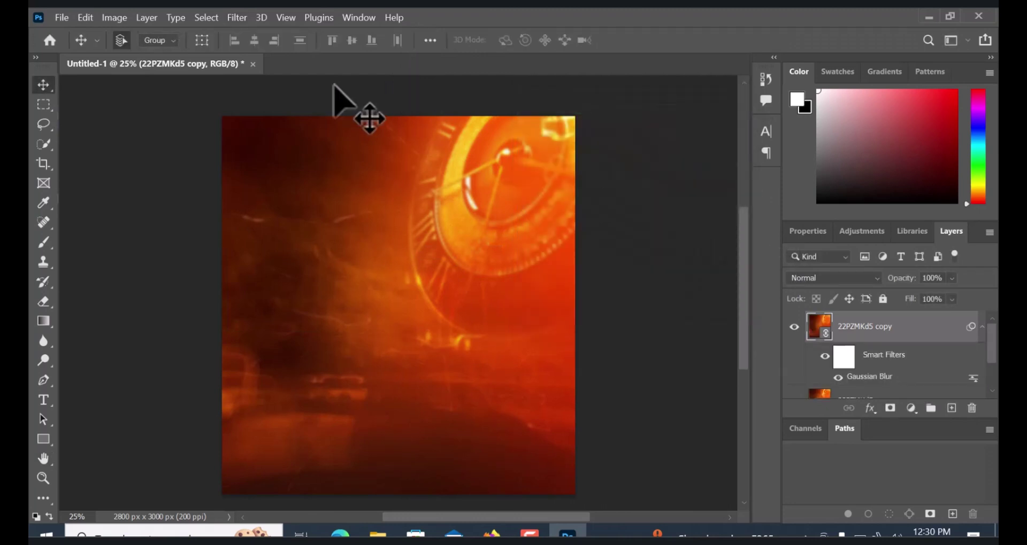
Add a second Gaussian Blur with a radius of 22.2 pixels to the duplicated image layer
left_click(238, 19)
mouse_move(307, 227)
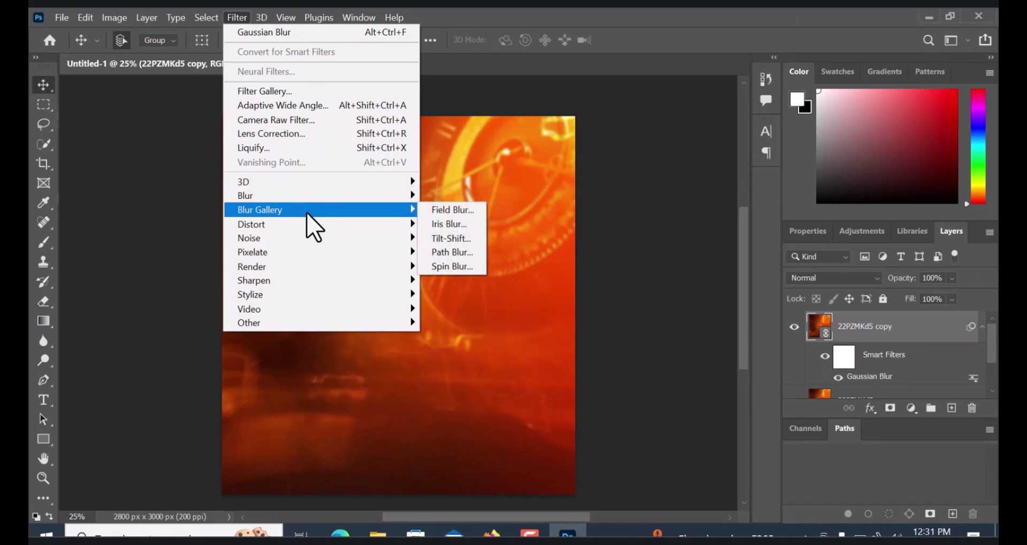
mouse_move(368, 199)
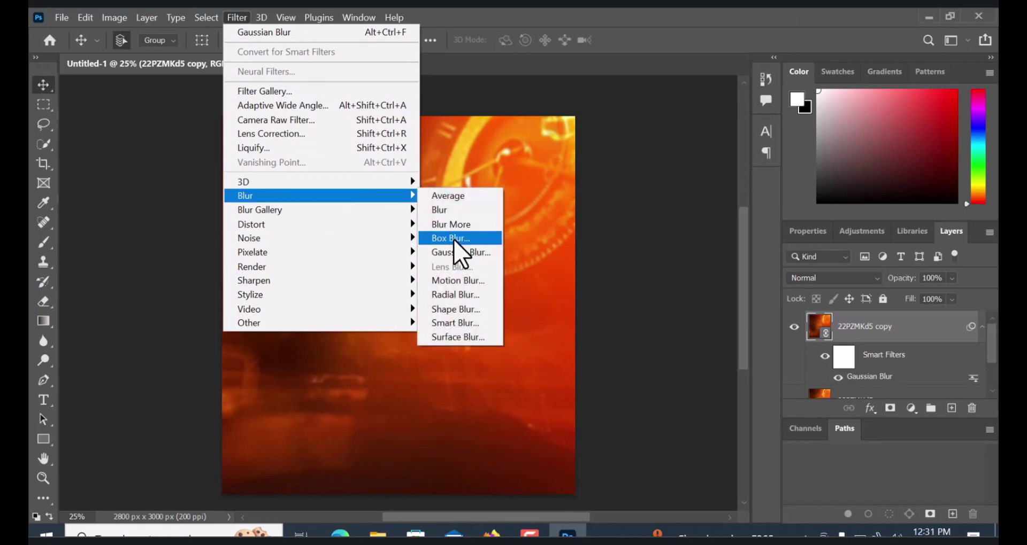
left_click(457, 253)
left_click_drag(573, 327, 592, 329)
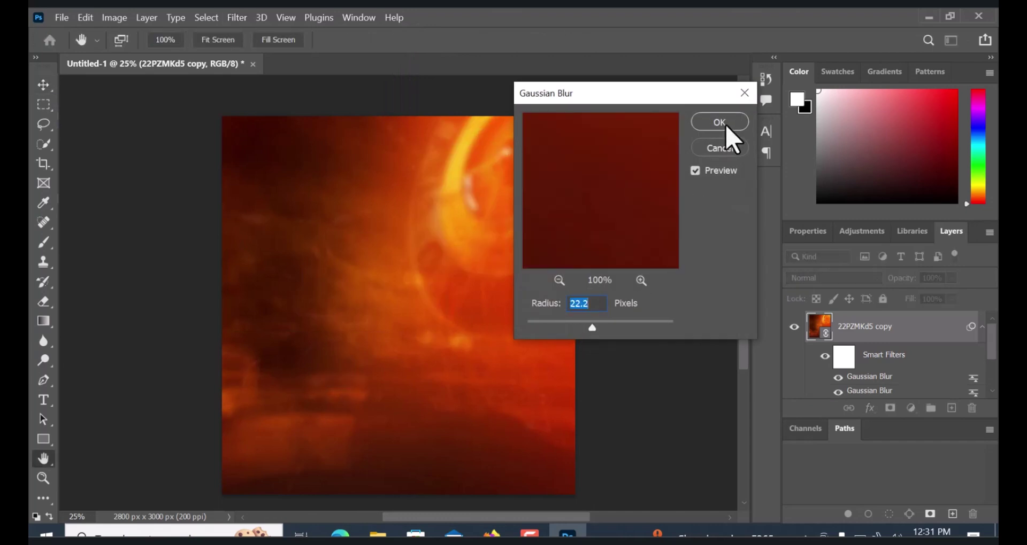
left_click(700, 124)
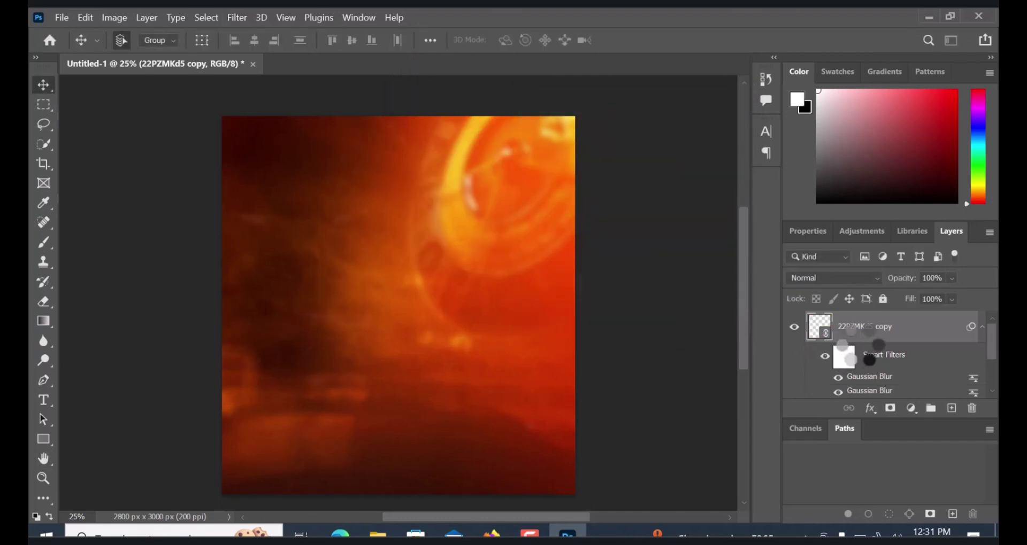
Set the blurred copy's blend mode to Soft Light
left_click(844, 282)
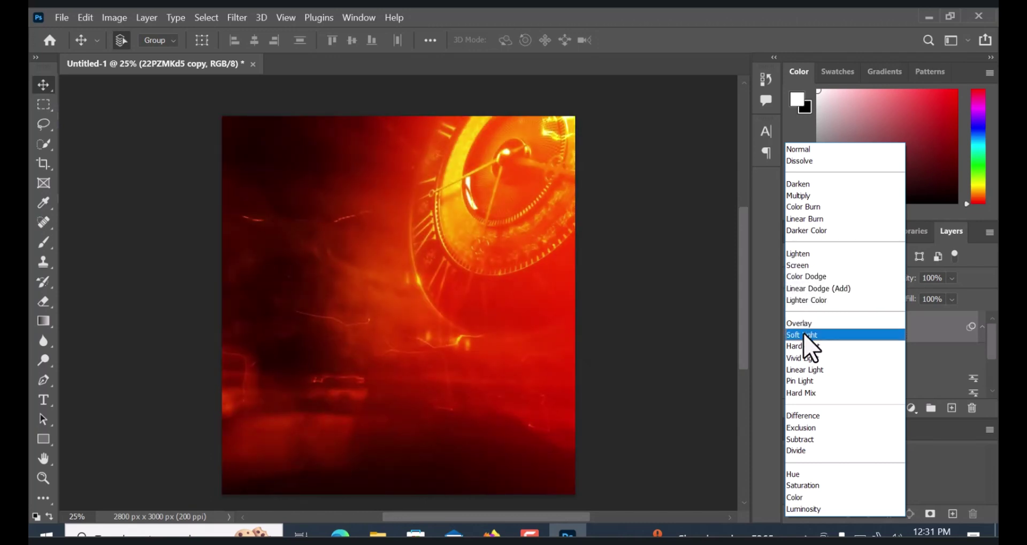
left_click(804, 335)
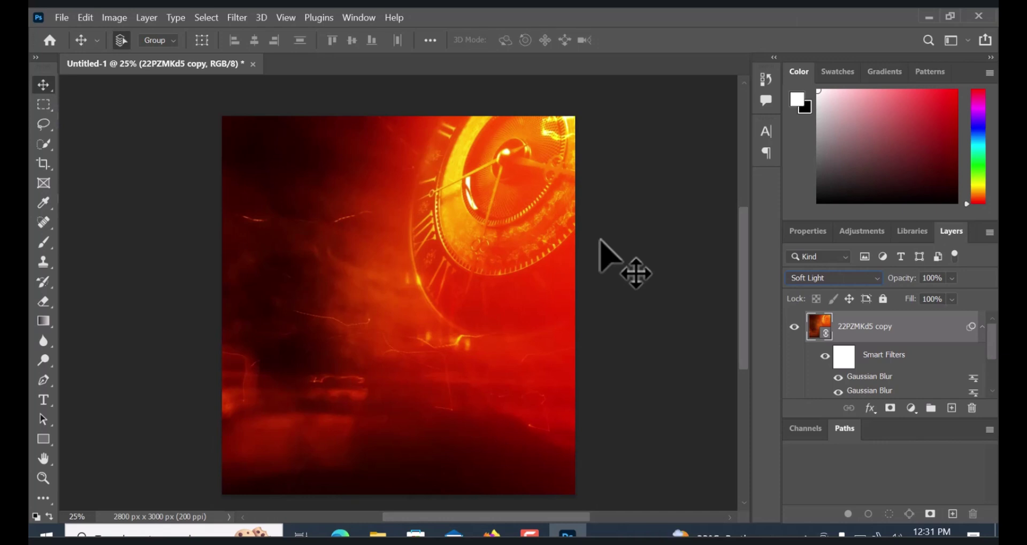
Duplicate the blurred Soft Light layer and set the new copy's blend mode to Linear Dodge (Add)
key("ctrl+j")
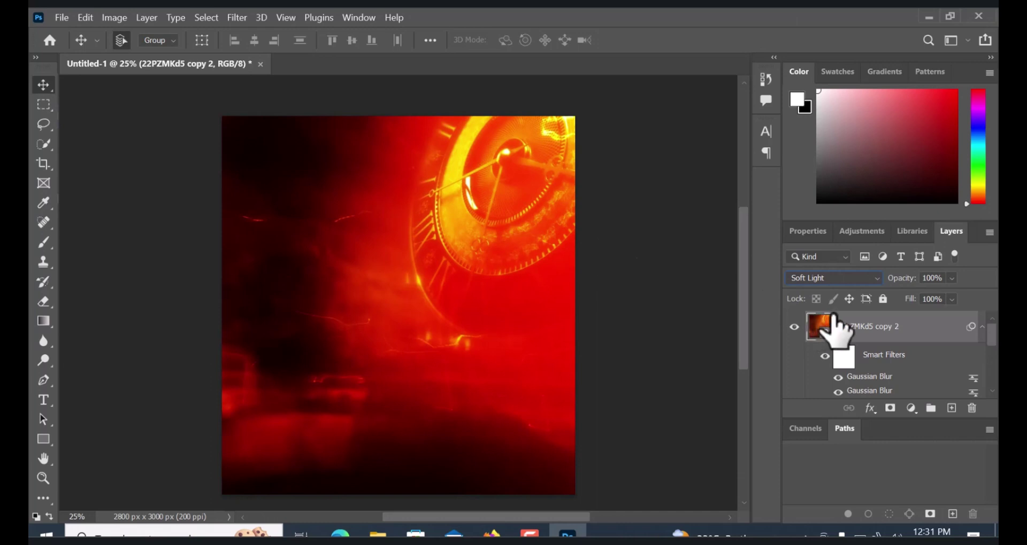
left_click(829, 279)
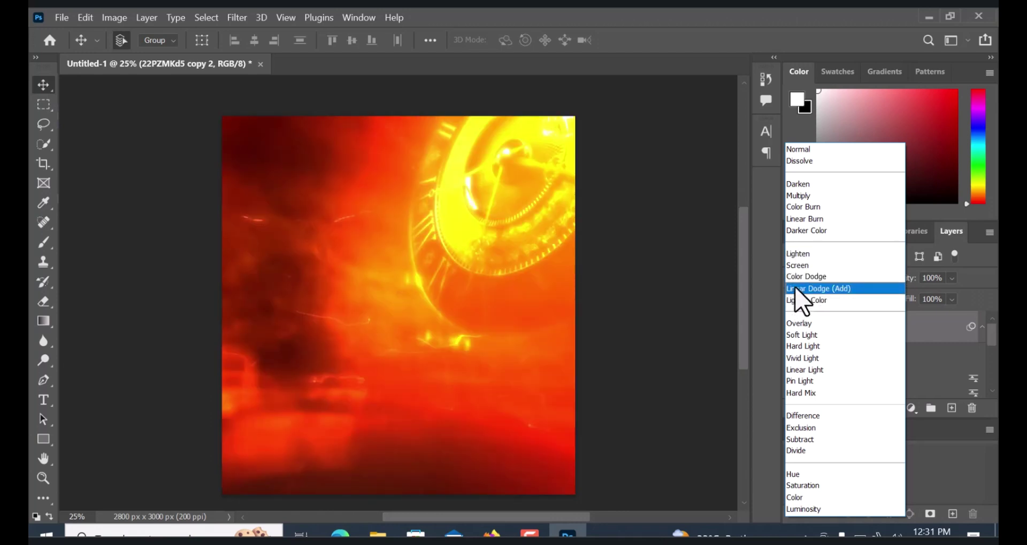
left_click(803, 289)
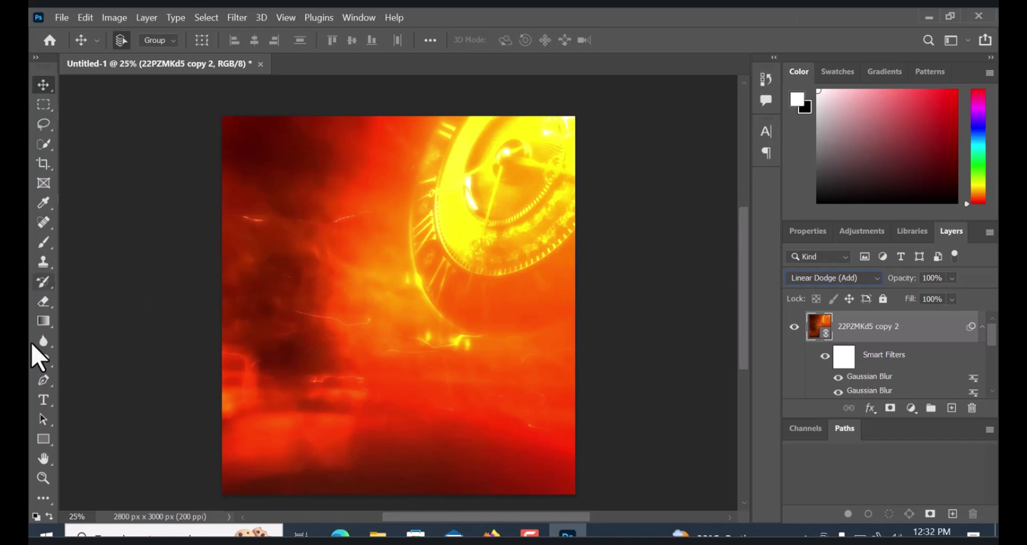
Draw a white rectangle shape about 1617 × 2147 px over the background and centre it horizontally on the canvas
right_click(42, 444)
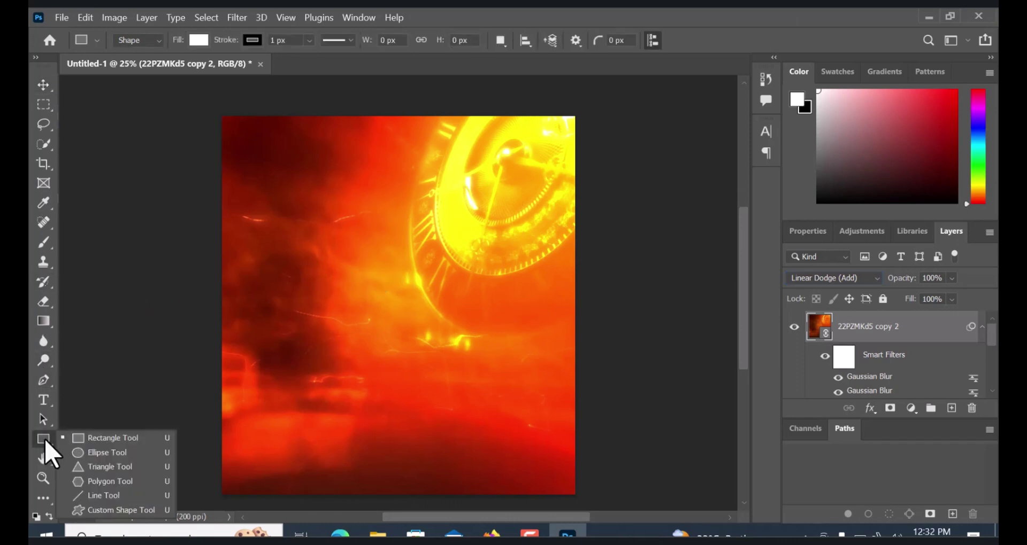
left_click(78, 439)
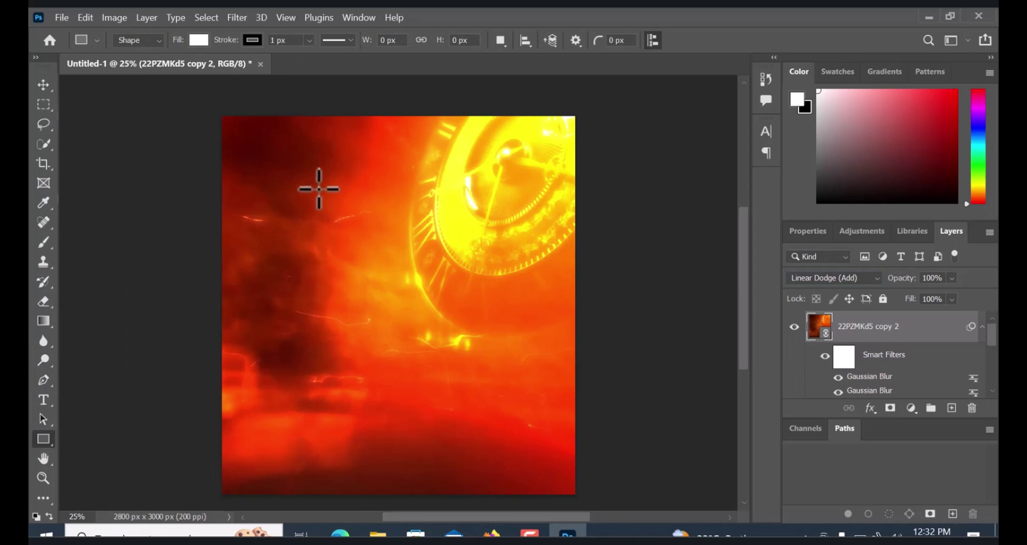
left_click_drag(318, 188, 523, 459)
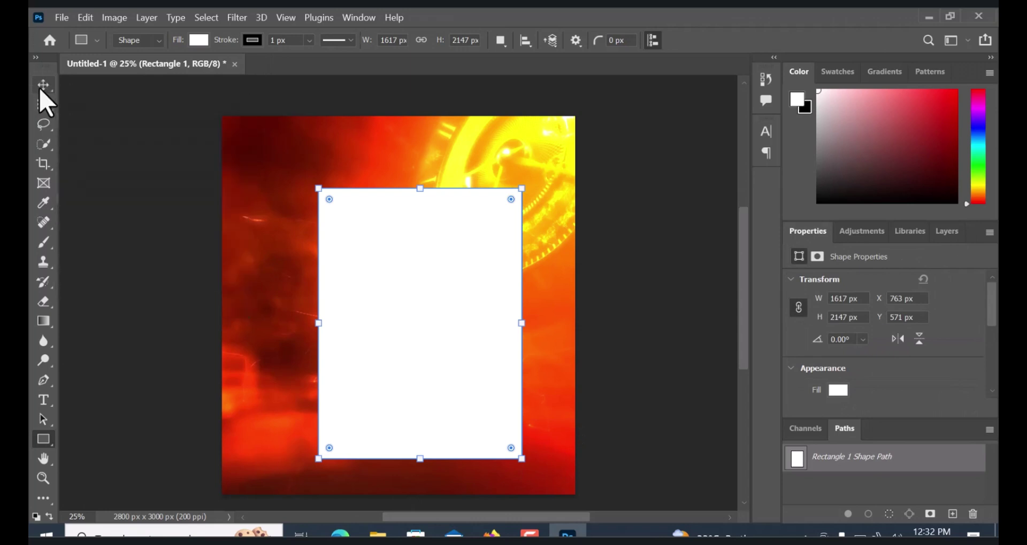
left_click(43, 85)
left_click_drag(434, 251, 409, 256)
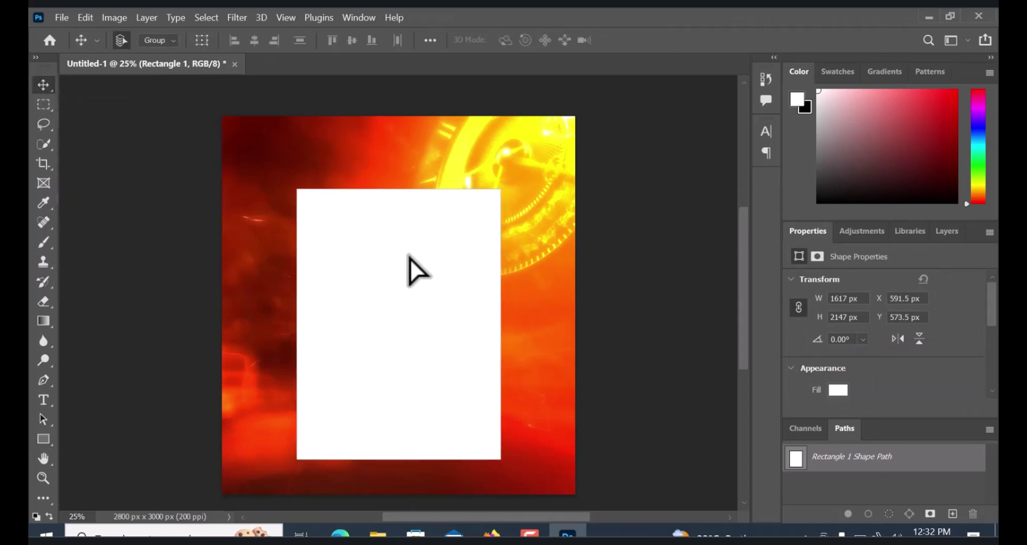
Enlarge the white rectangle proportionally to about 1721 × 2285 px using Free Transform
key("ctrl+t")
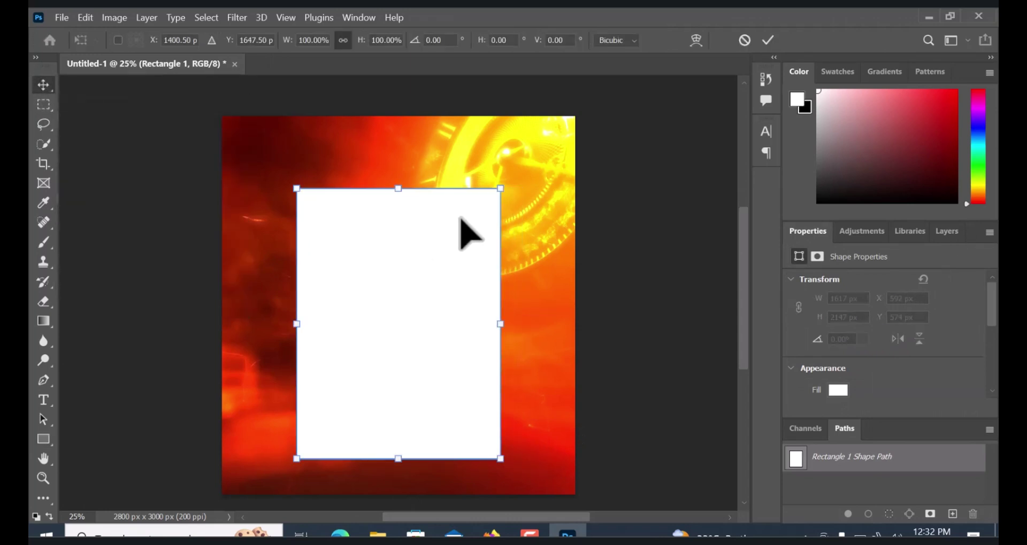
left_click_drag(500, 190, 507, 185)
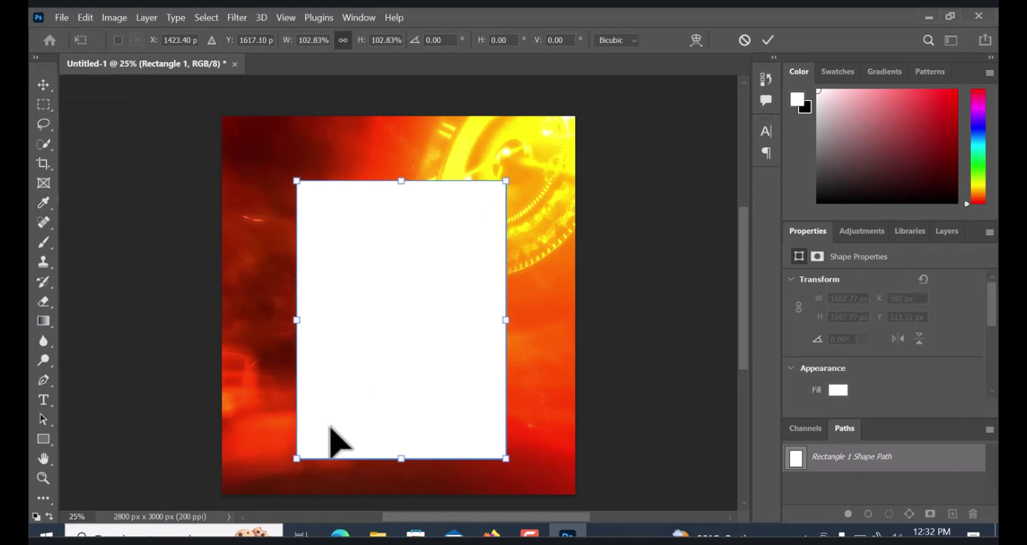
left_click_drag(296, 460, 283, 469)
left_click(769, 41)
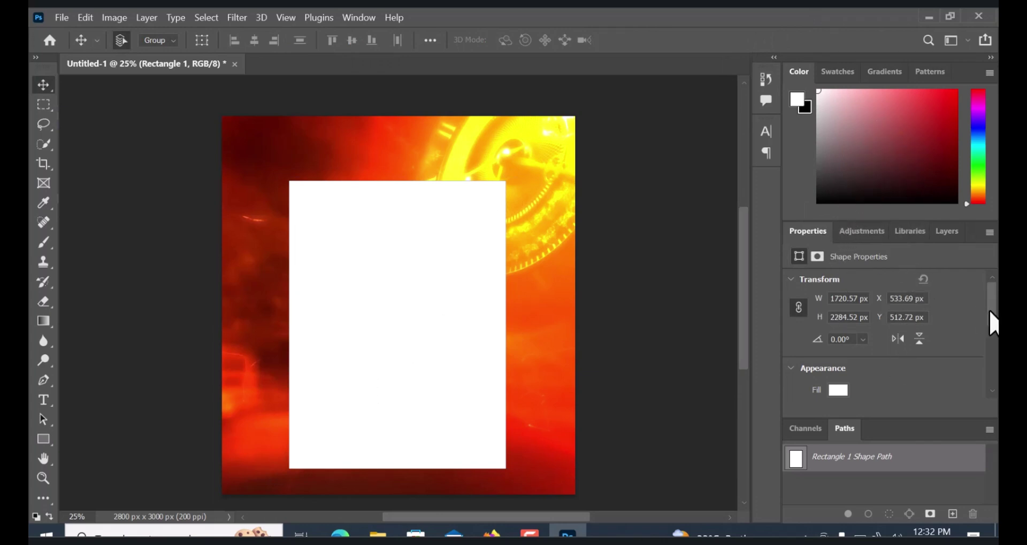
Unlink the white rectangle's corner radii and set its top-right corner radius to 500 px
left_click_drag(992, 321, 993, 379)
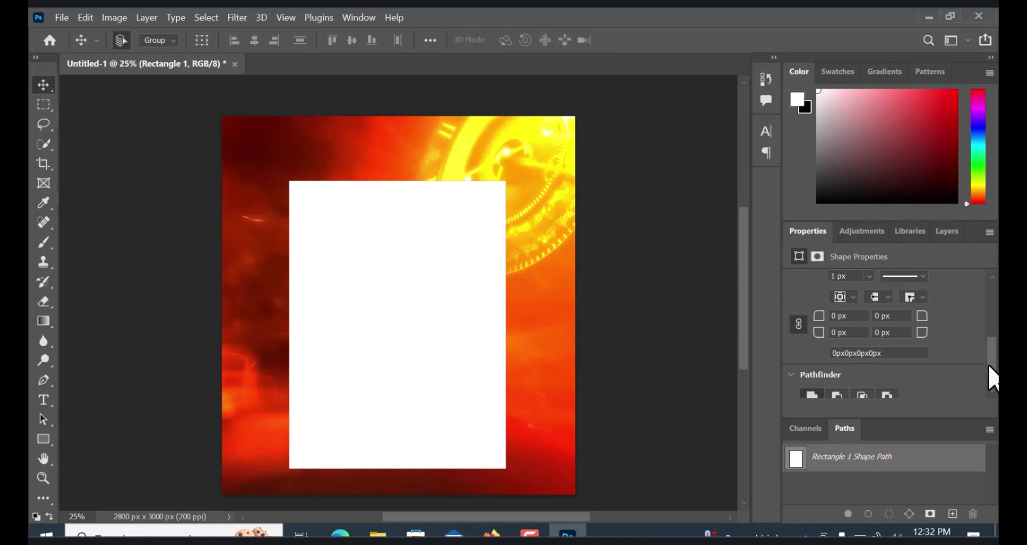
left_click(798, 325)
left_click_drag(933, 320, 991, 315)
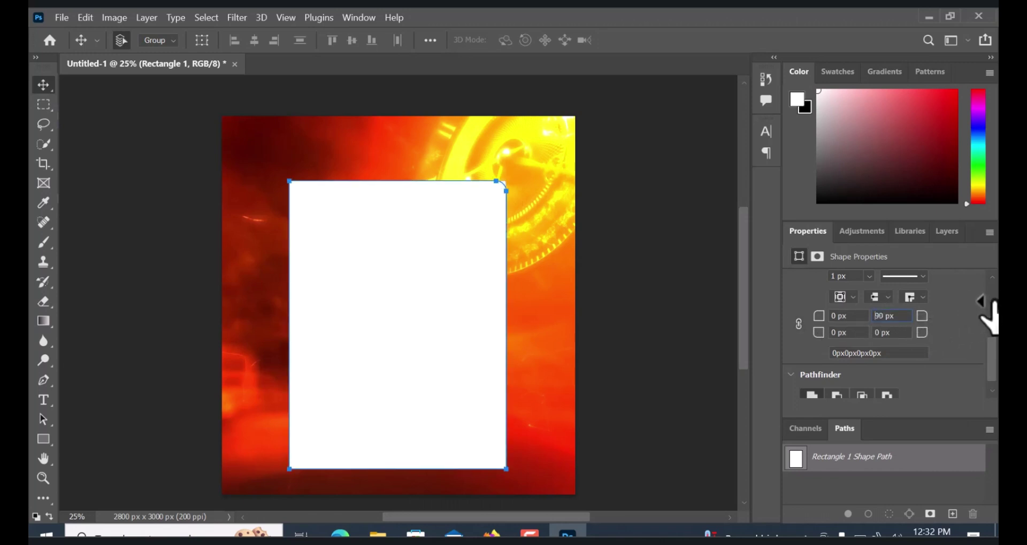
left_click_drag(921, 316, 990, 316)
left_click_drag(927, 320, 993, 327)
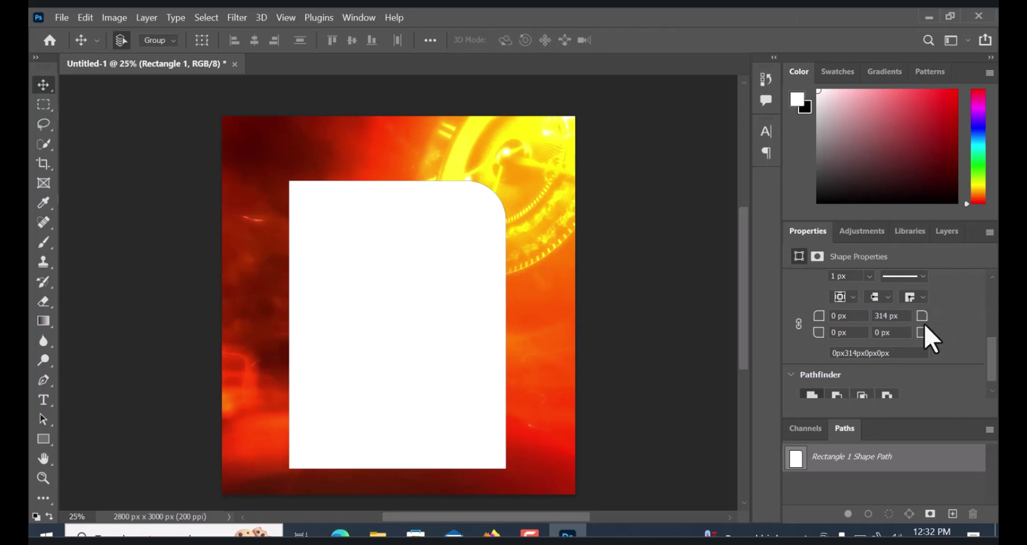
left_click_drag(901, 318, 866, 320)
type("500")
key("Return")
Set the white rectangle's bottom-left corner radius to 500 px
left_click(826, 318)
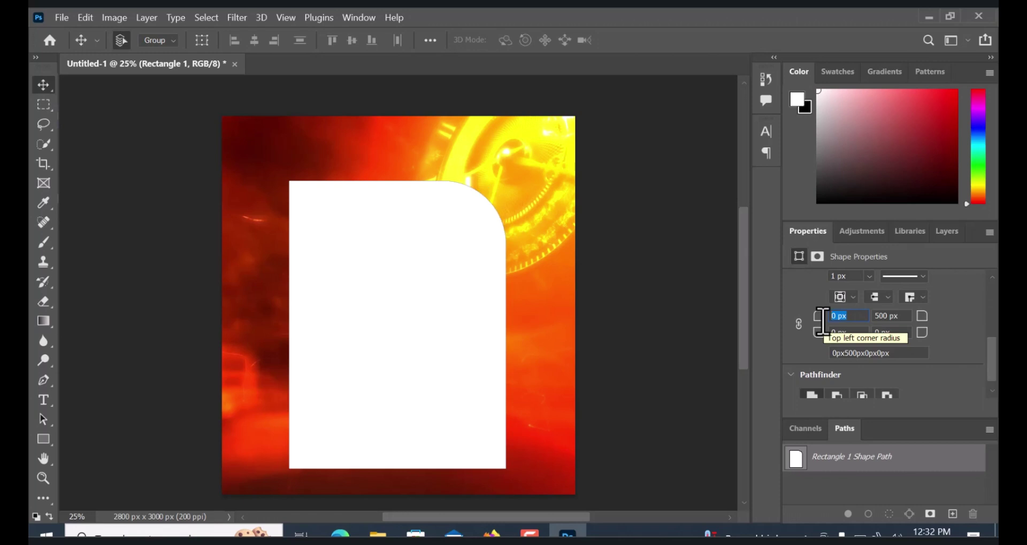
left_click(821, 335)
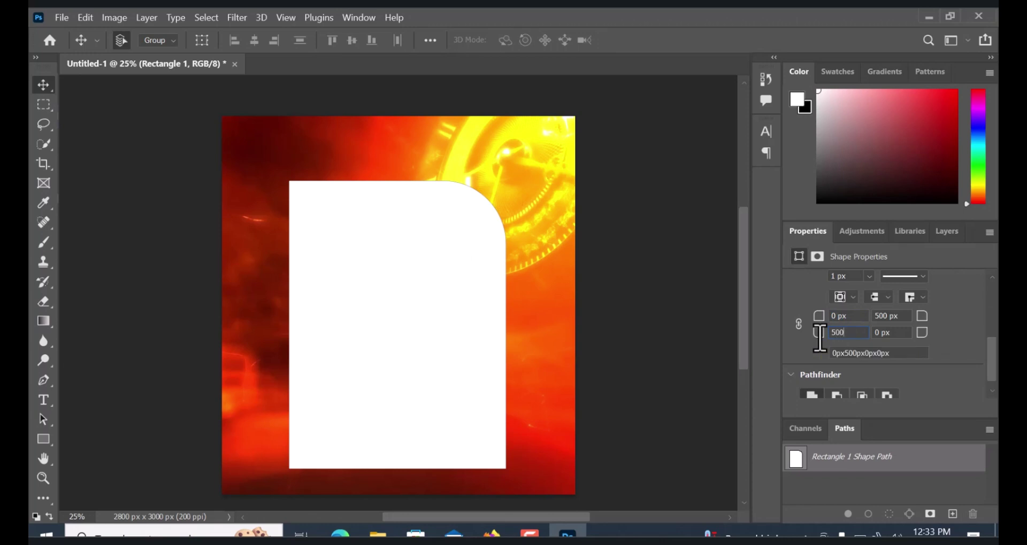
key("Return")
left_click(439, 305)
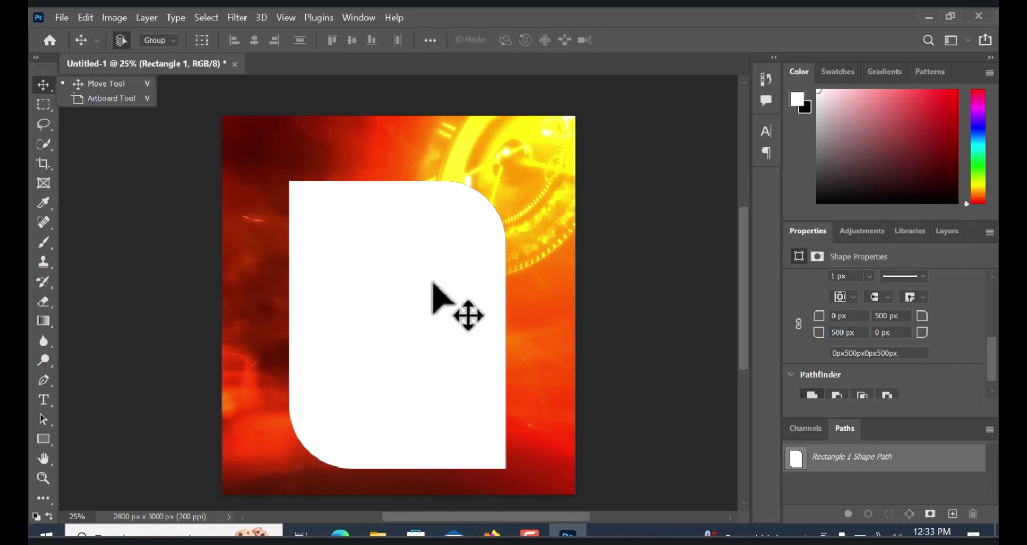
Split the rectangle's Blend If sliders to 0/17 and 253/255 for This Layer, and 0/31 and 201/255 for Underlying Layer
left_click(945, 231)
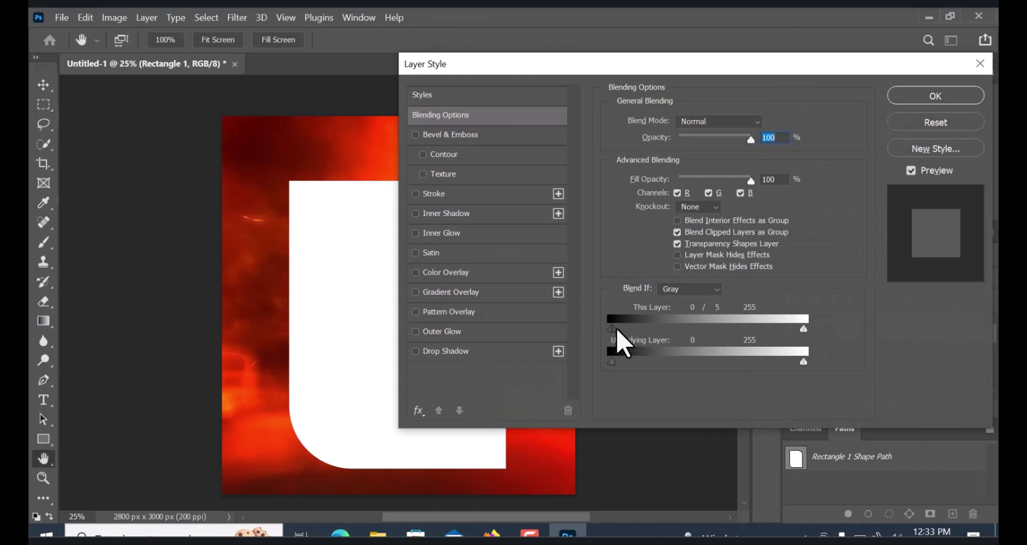
left_click_drag(617, 329, 624, 330)
left_click_drag(612, 363, 635, 364, "alt")
left_click_drag(804, 363, 762, 363, "alt")
left_click_drag(751, 330, 802, 327)
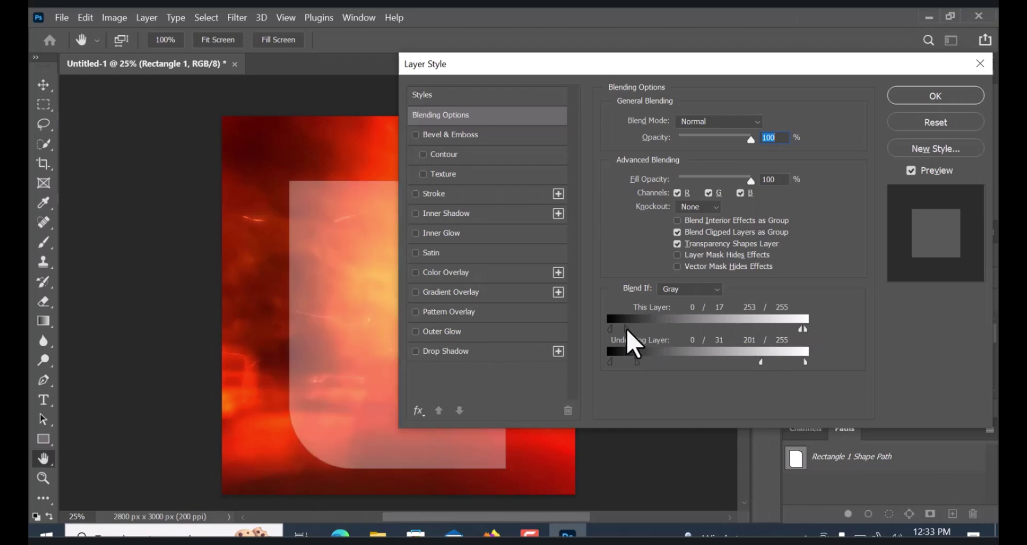
Adjust Blend If to 0/5 and 255 for This Layer, and 0/117 and 239/255 for Underlying Layer
mouse_move(626, 328)
left_mouse_down()
mouse_move(645, 328)
mouse_move(617, 329)
left_mouse_up()
left_click_drag(637, 362, 700, 362)
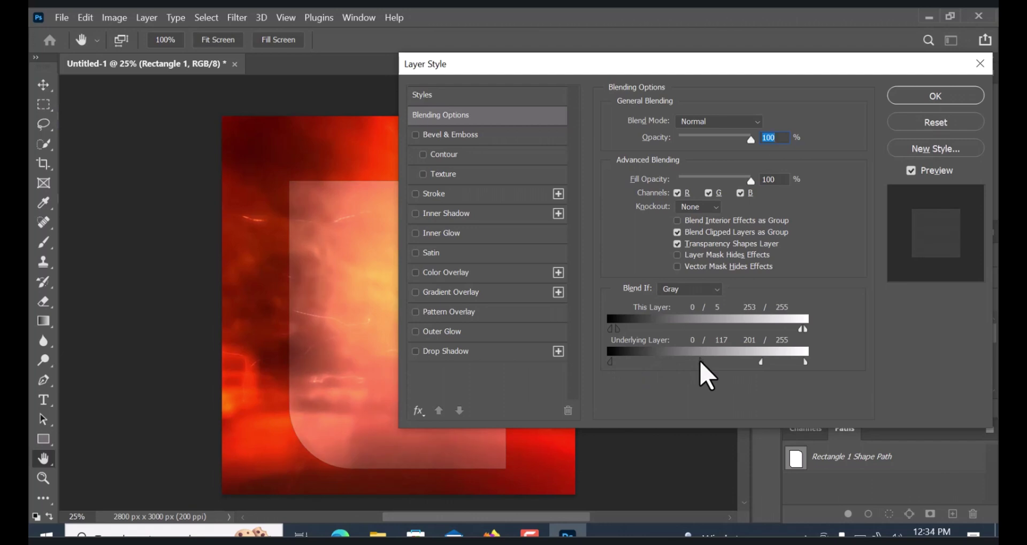
left_click_drag(760, 363, 790, 362)
mouse_move(798, 329)
left_mouse_down()
mouse_move(784, 330)
mouse_move(805, 330)
left_mouse_up()
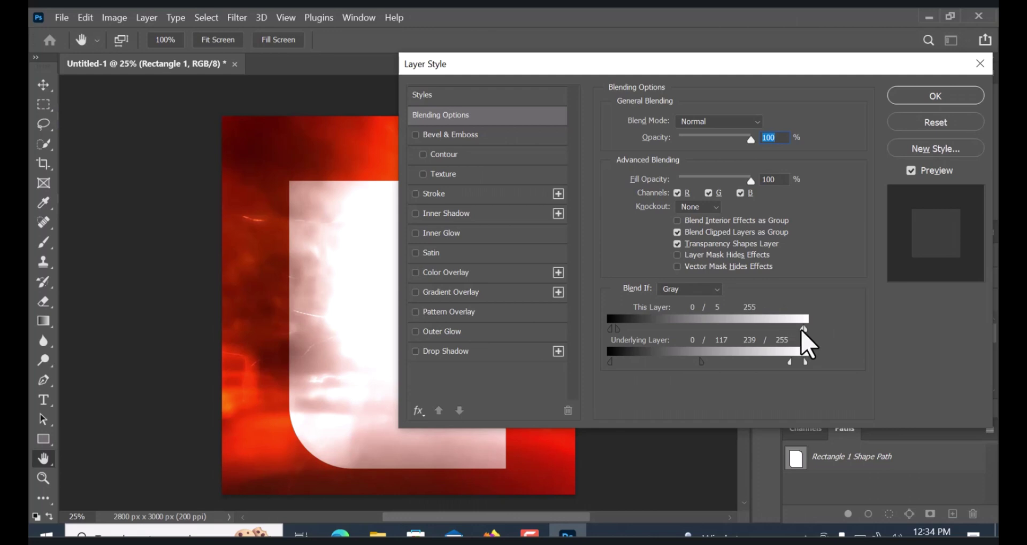
Set Blend If to 0/18 for This Layer and 0/93 and 226/255 for Underlying Layer, and apply the layer style
mouse_move(802, 334)
left_mouse_down()
mouse_move(809, 346)
mouse_move(805, 333)
left_mouse_up()
mouse_move(617, 330)
left_mouse_down()
mouse_move(651, 334)
mouse_move(627, 330)
left_mouse_up()
left_click_drag(701, 363, 633, 362)
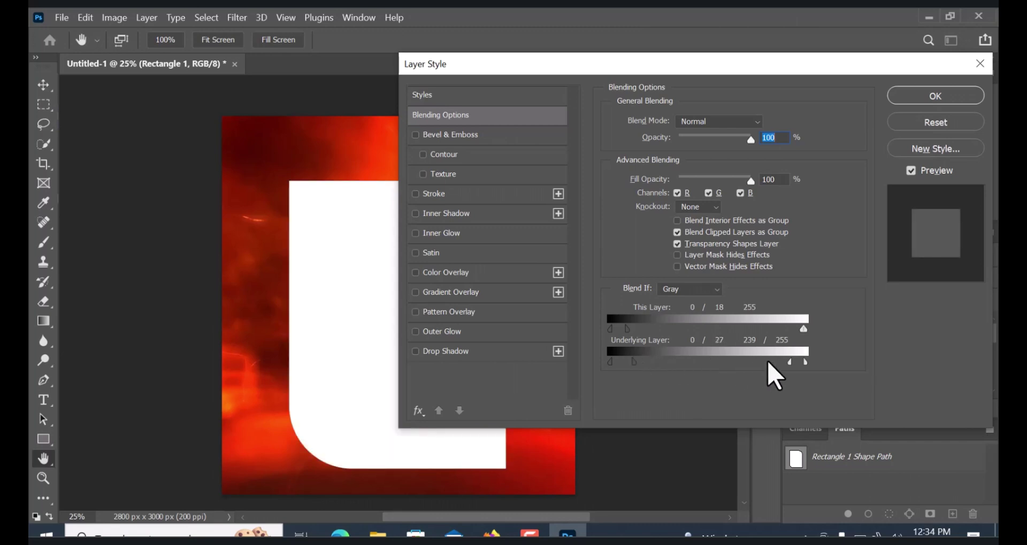
left_click_drag(788, 363, 782, 365)
left_click_drag(634, 363, 682, 364)
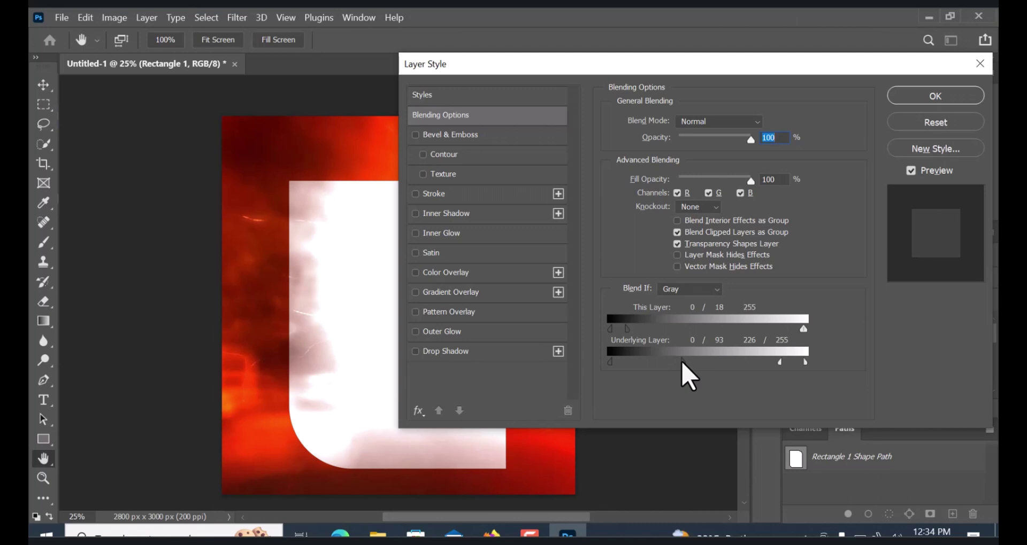
left_click(907, 100)
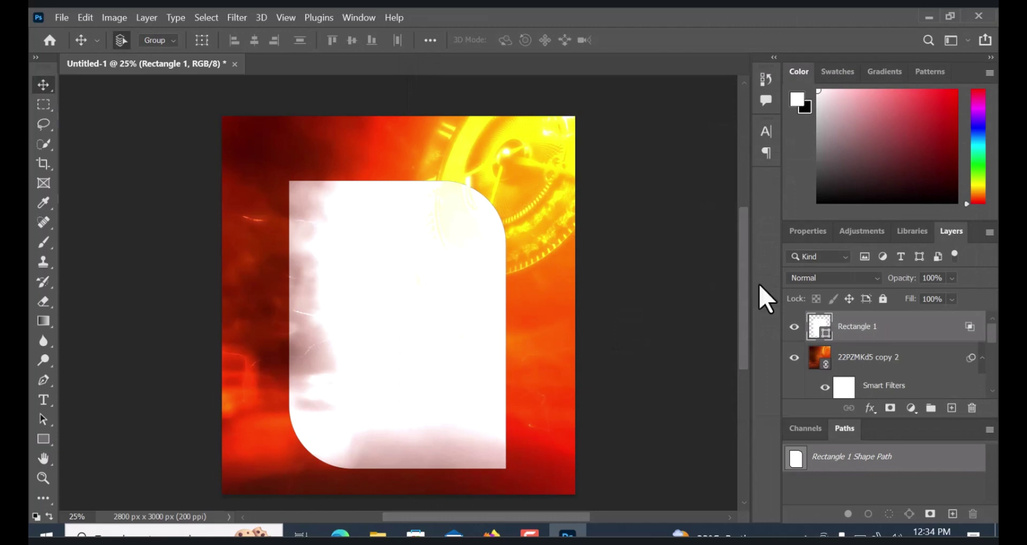
Try Overlay on the Rectangle 1 layer and set its blend mode to Soft Light
left_click(842, 279)
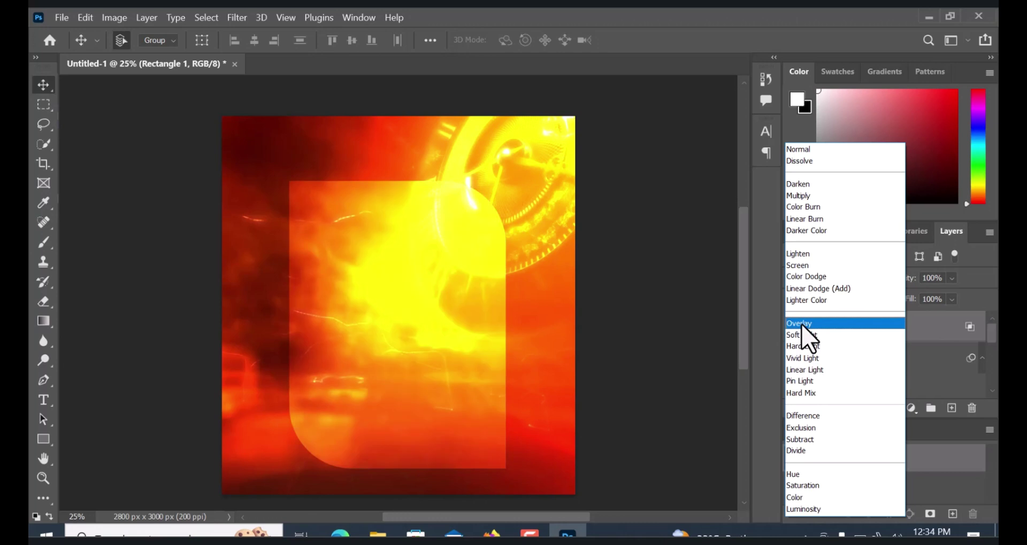
left_click(802, 323)
left_click(829, 278)
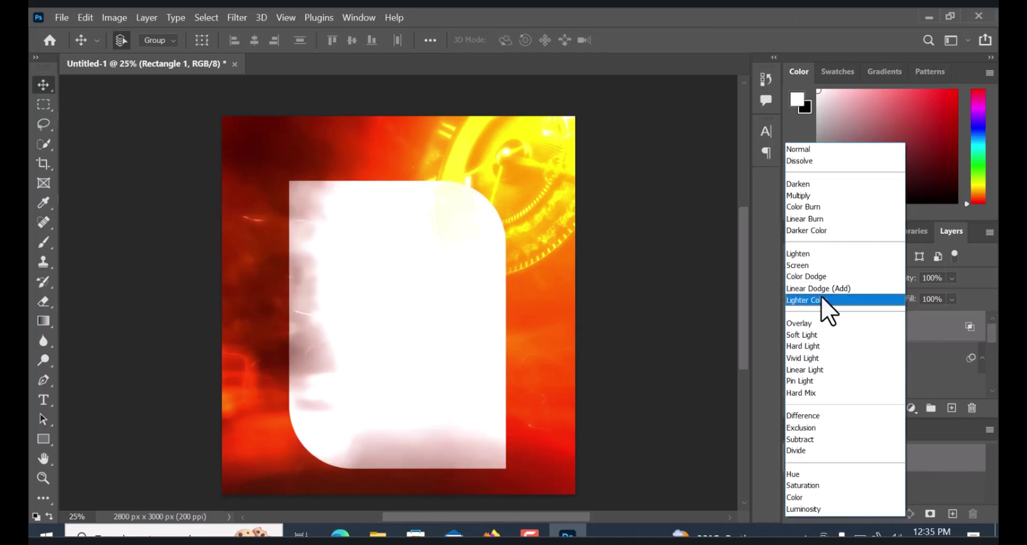
left_click(806, 335)
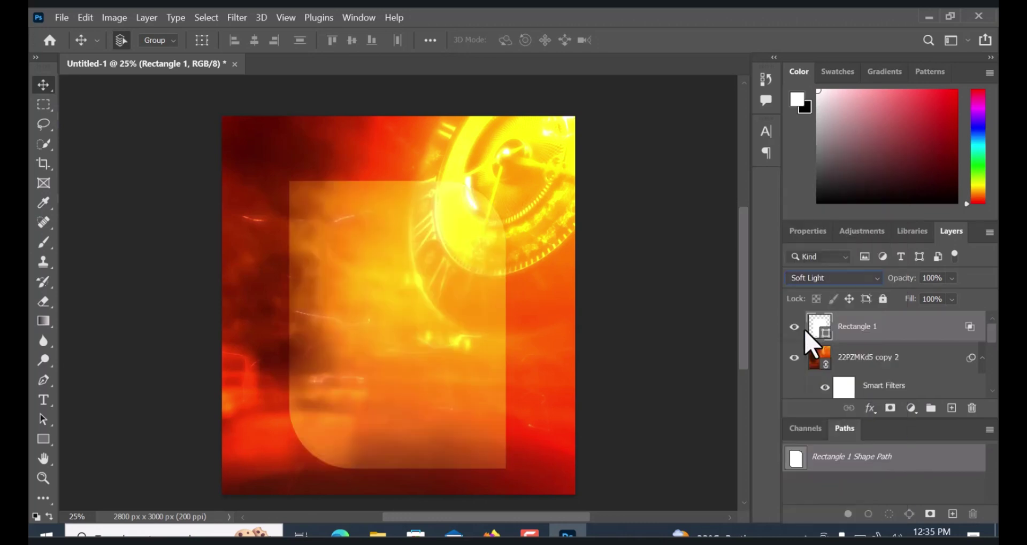
Duplicate the Soft Light rectangle layer three times, undoing any extra copy
key("ctrl+j")
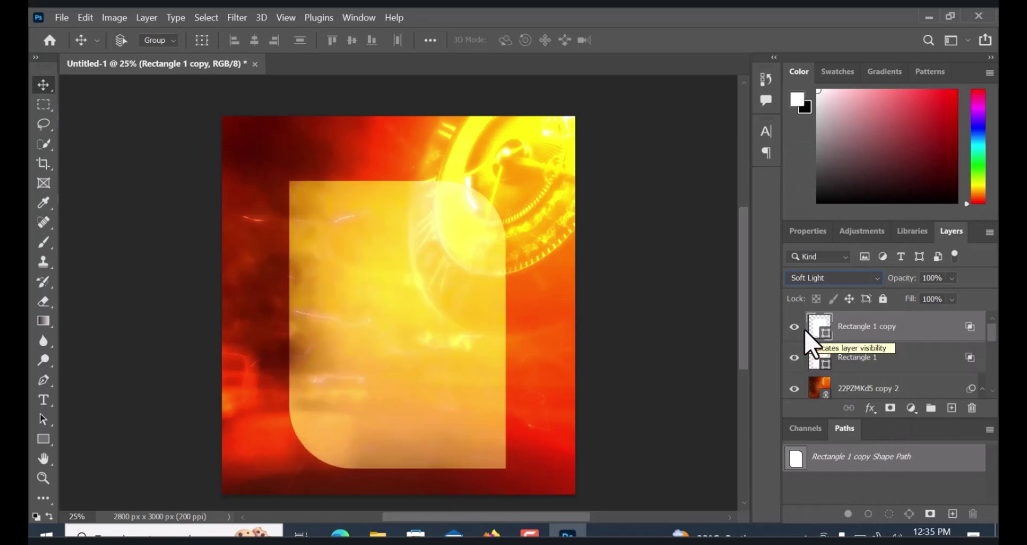
key("ctrl+j")
key("ctrl+j")
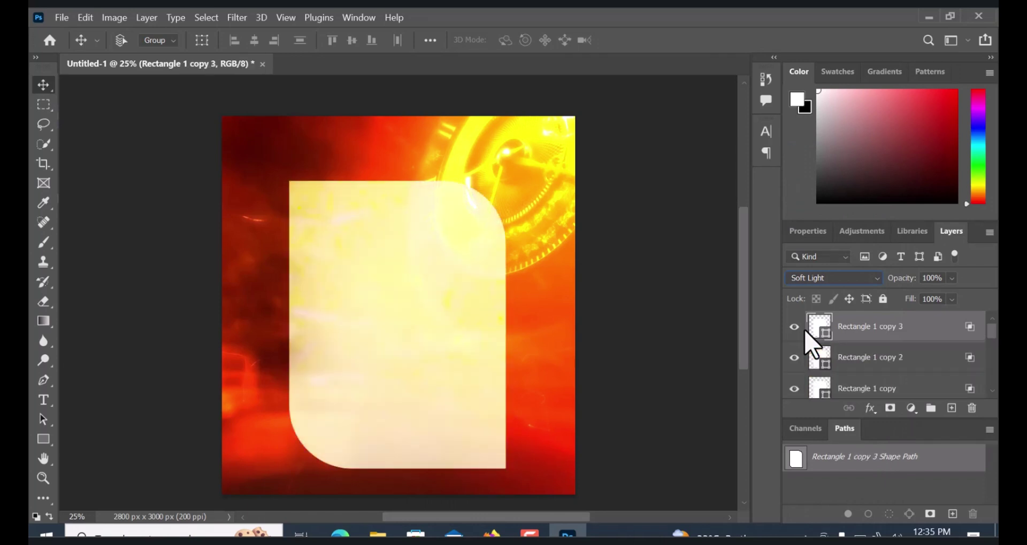
key("ctrl+j")
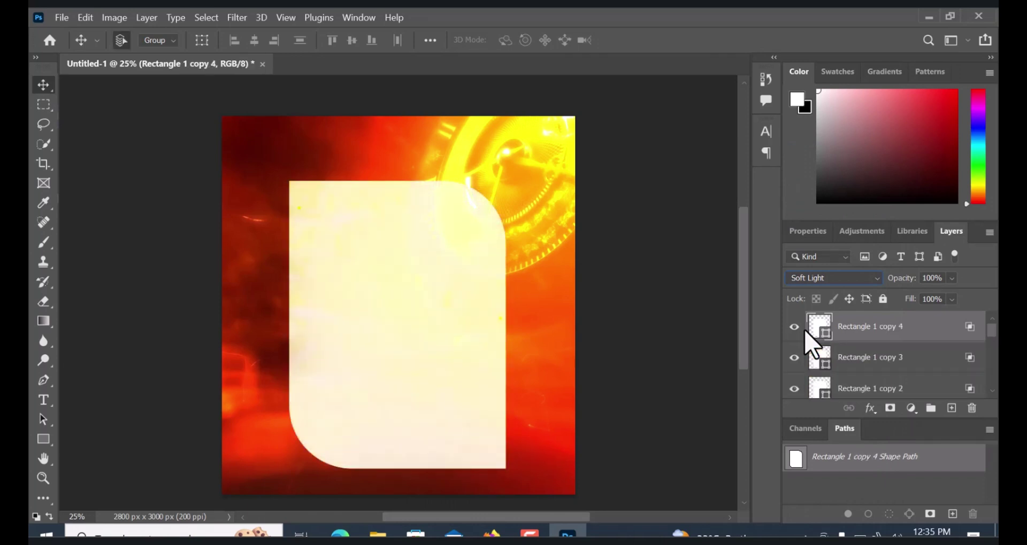
key("ctrl+z")
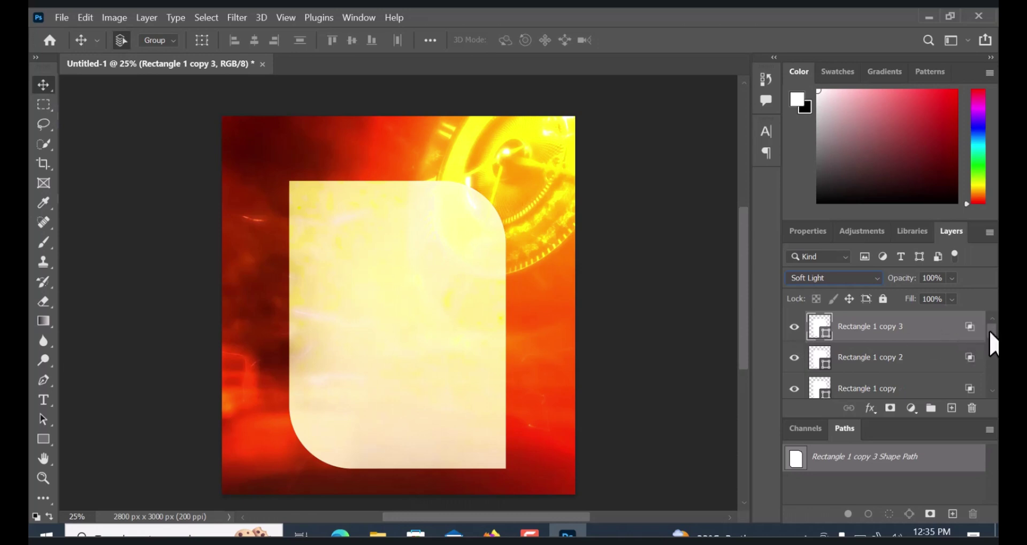
Group Rectangle 1 and its three copies and name the group "box"
scroll(989, 341, "down", 2)
scroll(990, 354, "down", 1)
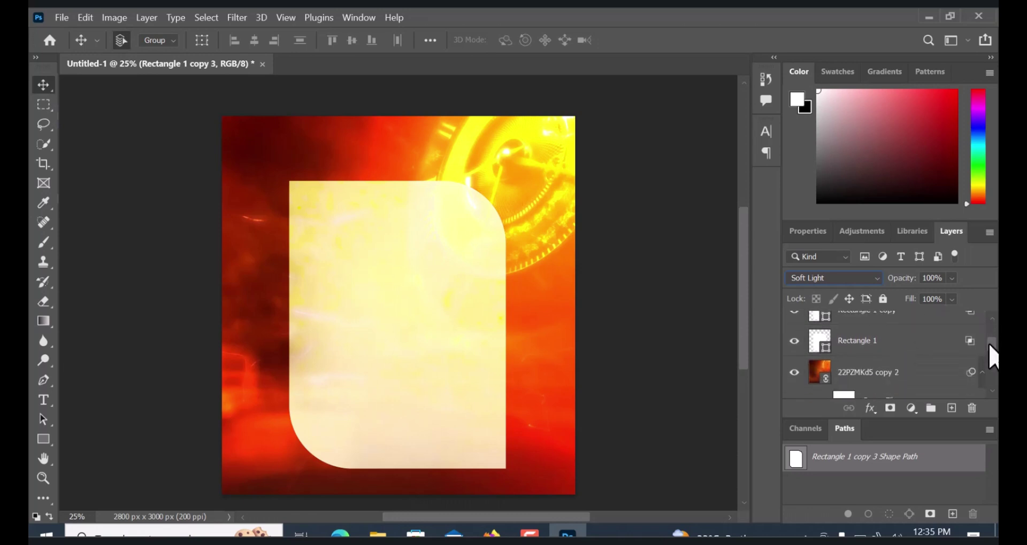
left_click(895, 349, "shift")
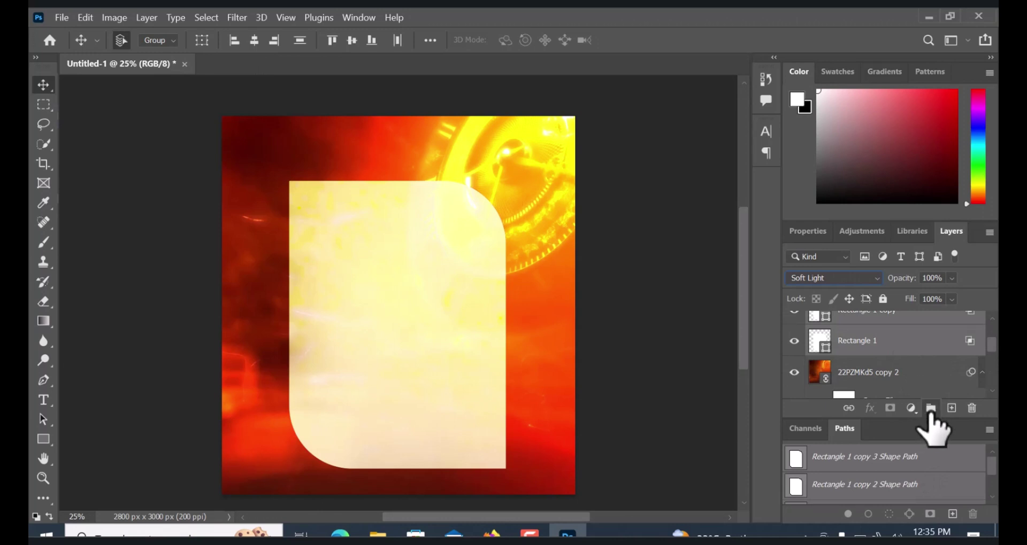
left_click(930, 408)
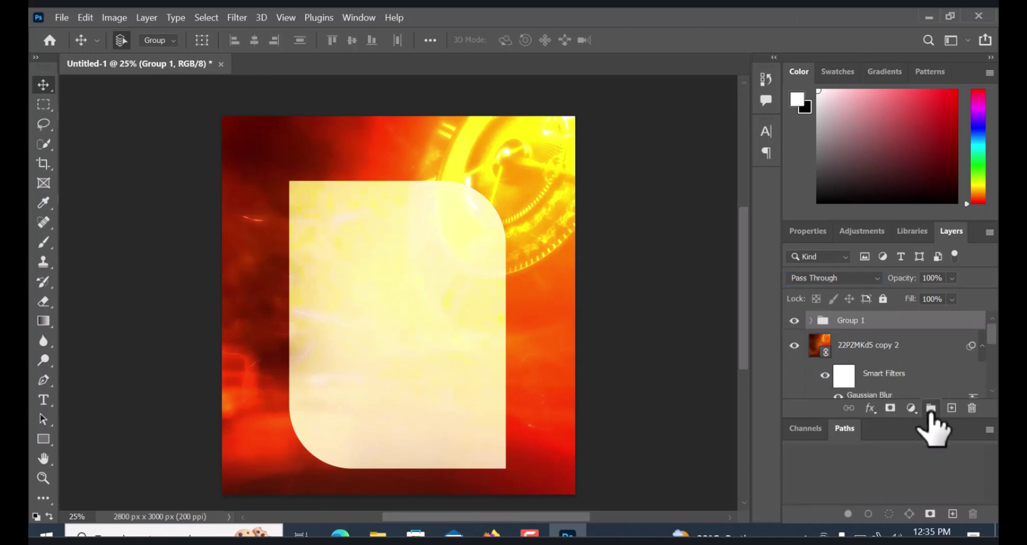
double_click(850, 321)
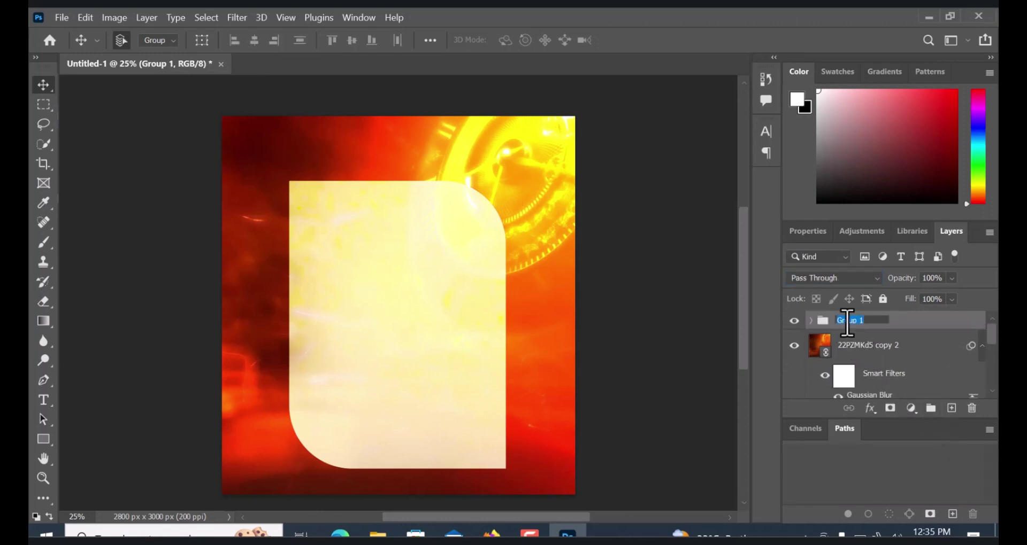
type("box")
key("Return")
Toggle the visibility of the box group and the 22PZMKd5 copy 2 layer off and on to compare their effect
left_click(794, 321)
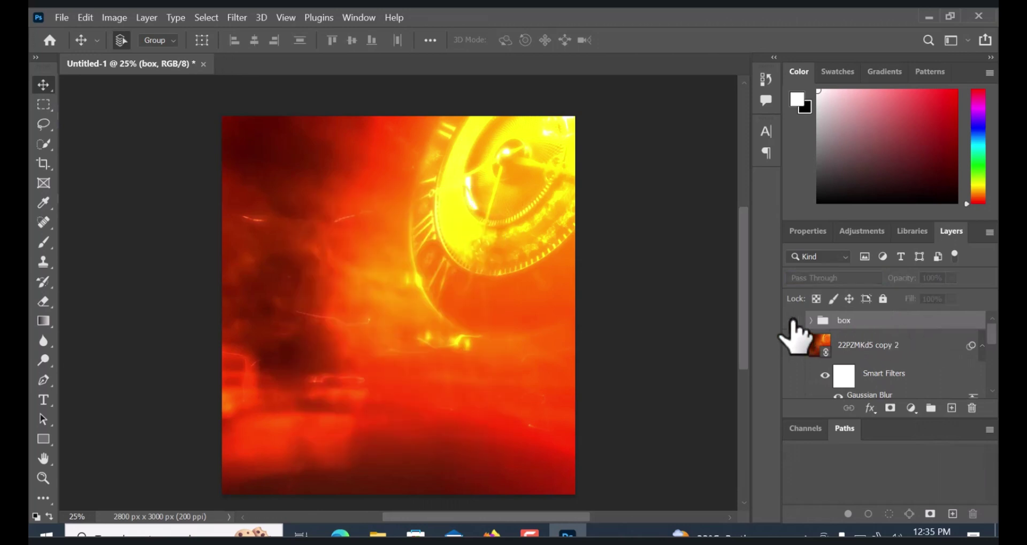
left_click(794, 321)
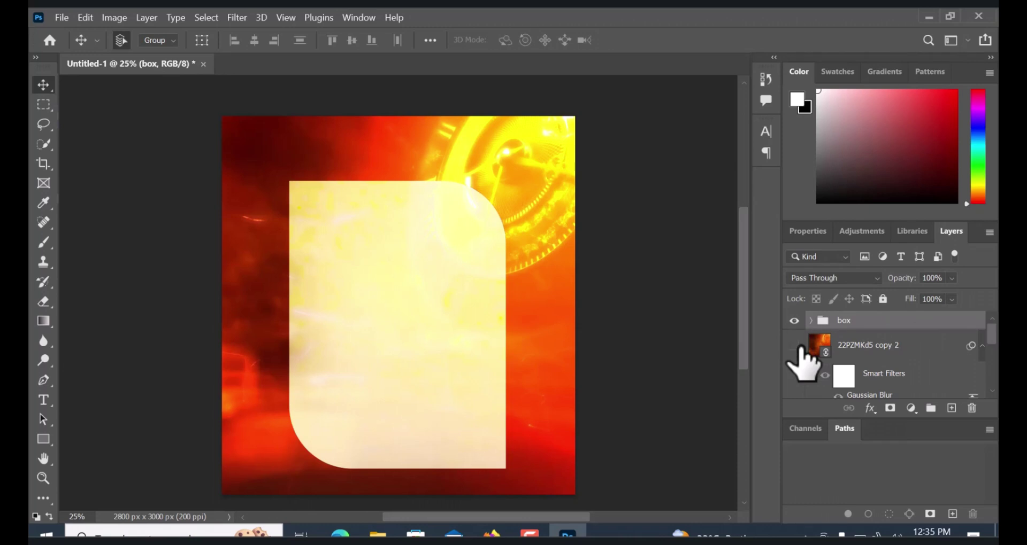
left_click(795, 347)
left_click(796, 347)
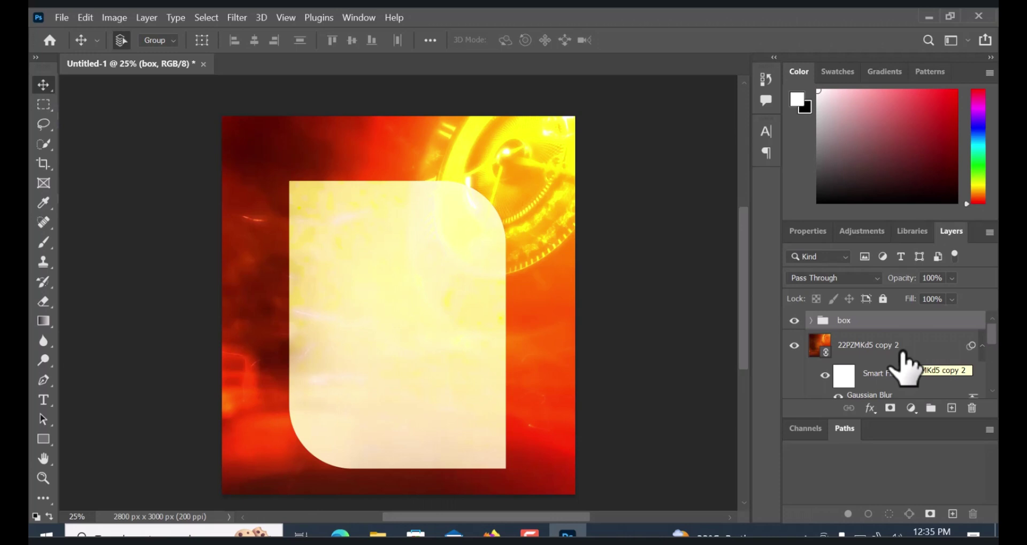
Apply a Gaussian Blur with a radius of 61.1 pixels to the 22PZMKd5 copy 2 layer
right_click(532, 181)
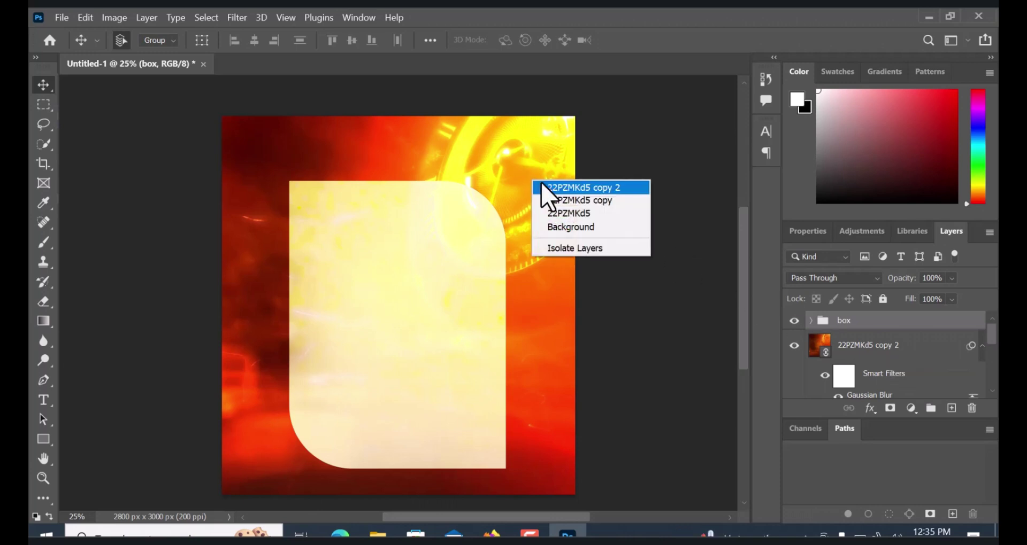
left_click(551, 187)
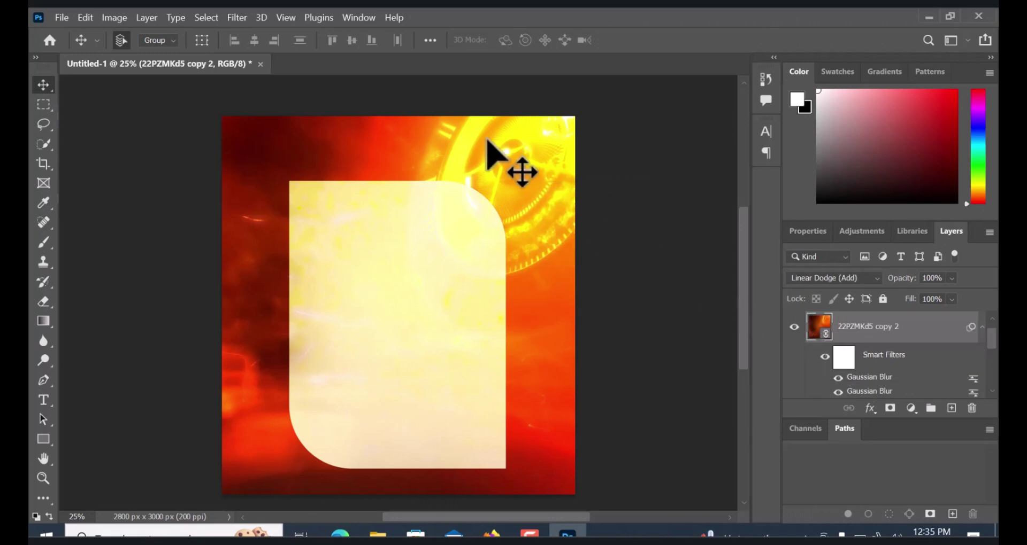
left_click(237, 18)
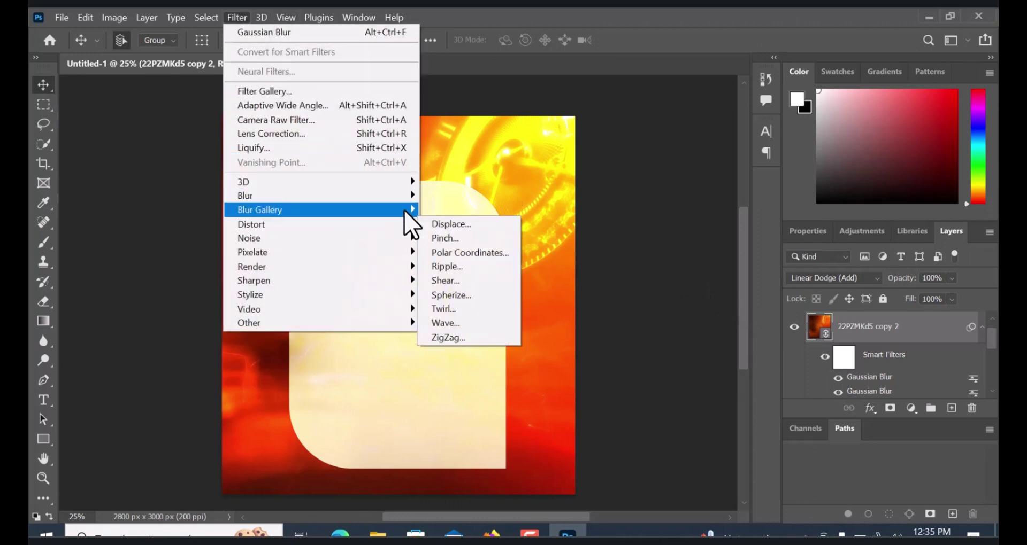
mouse_move(407, 201)
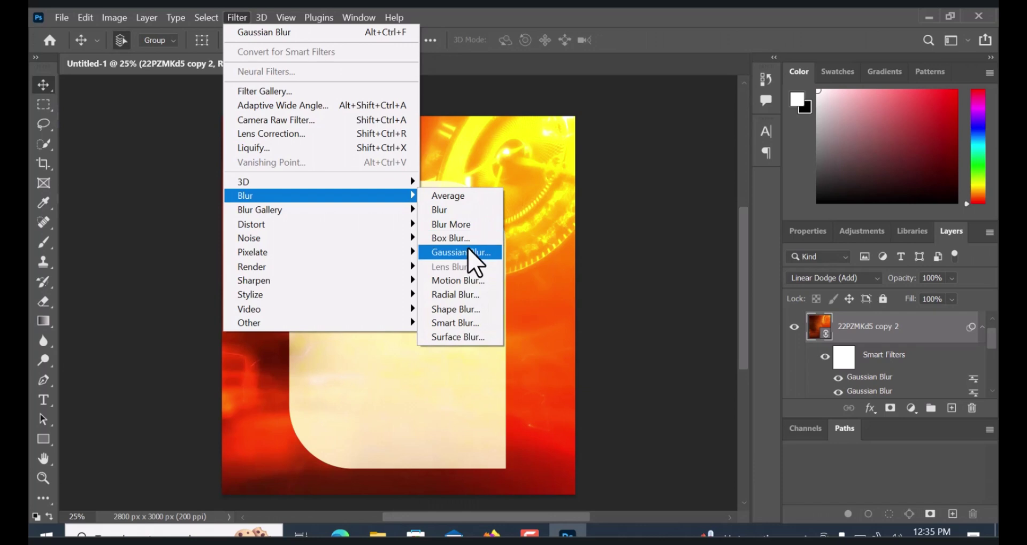
left_click(474, 257)
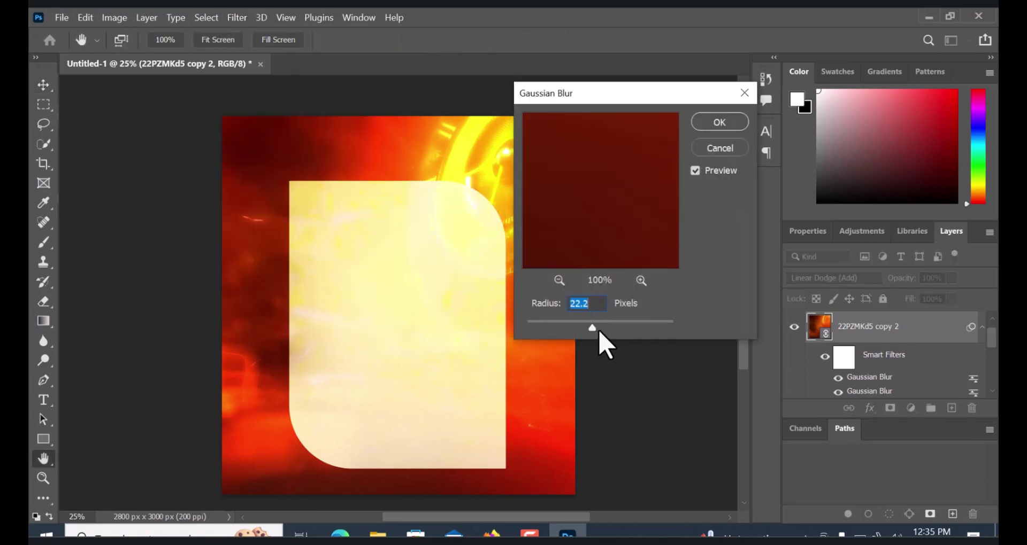
left_click_drag(592, 328, 610, 327)
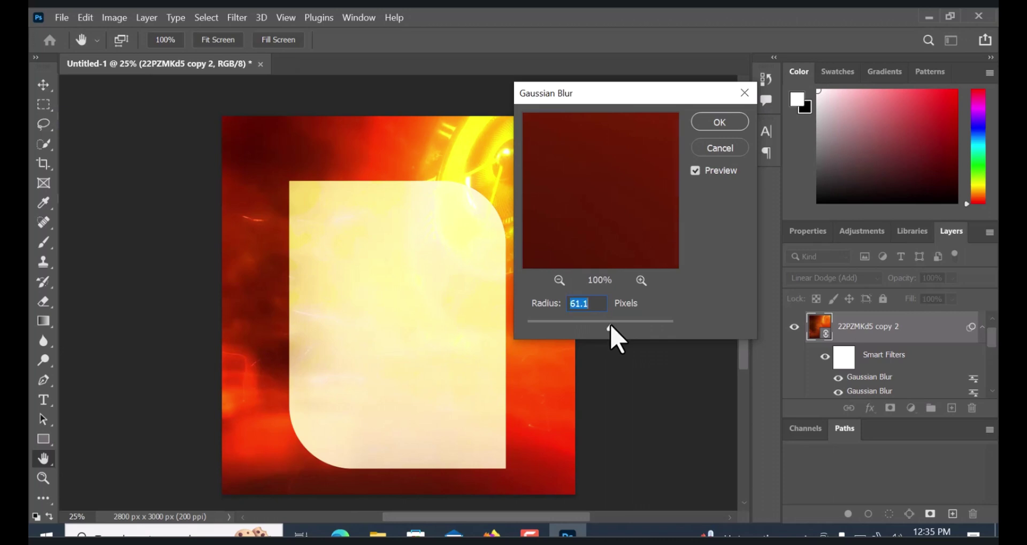
left_click(734, 124)
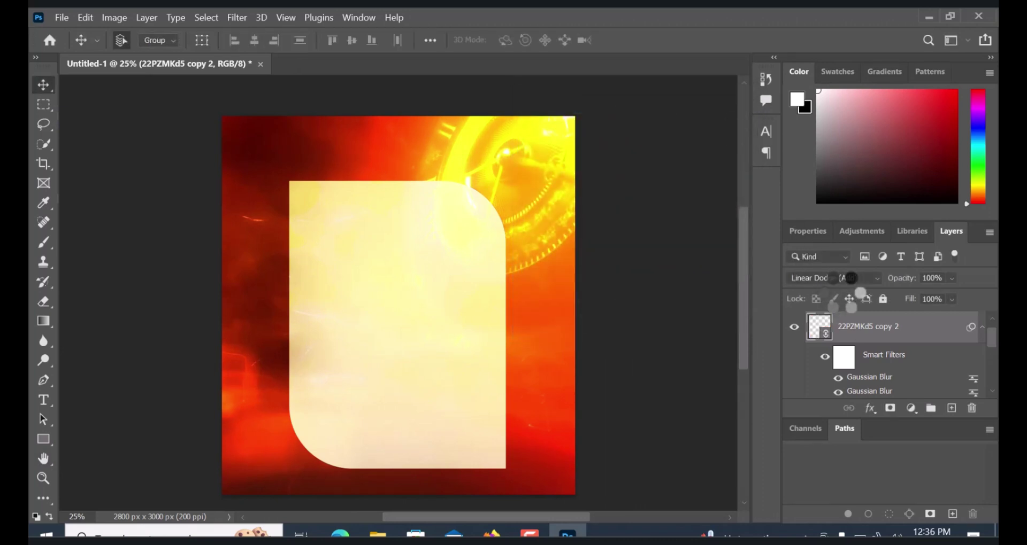
Set the blend mode of the 22PZMKd5 copy 2 layer to Linear Dodge (Add)
left_click(837, 279)
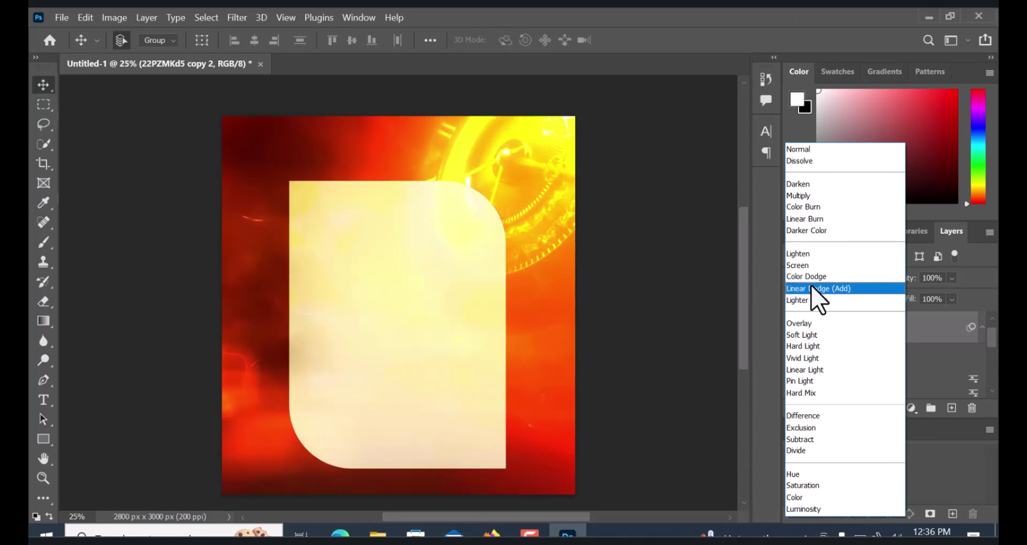
left_click(818, 291)
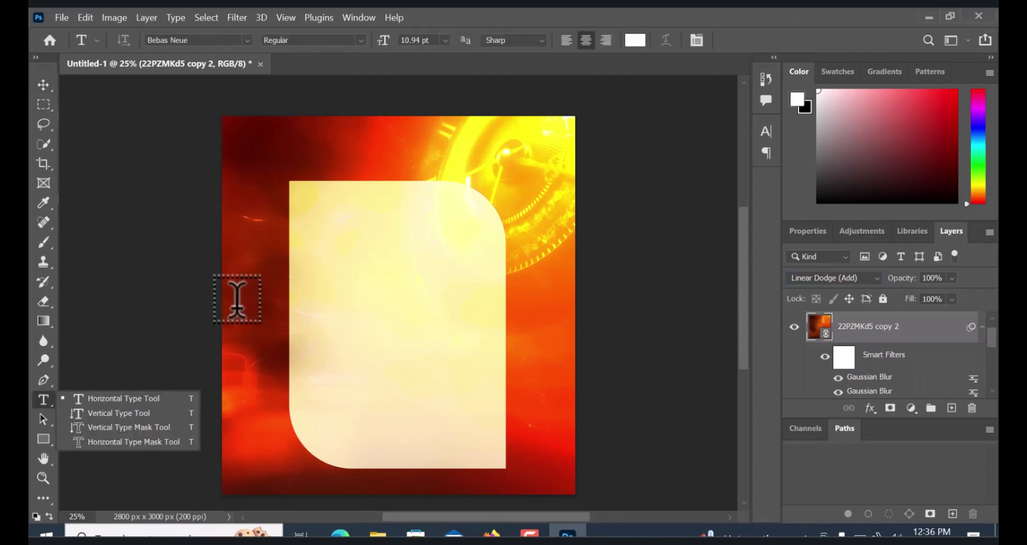
Add the horizontal text "PASTOR CHRIS MINISTRIES" above the white box and set its size to 30 pt
left_click(148, 402)
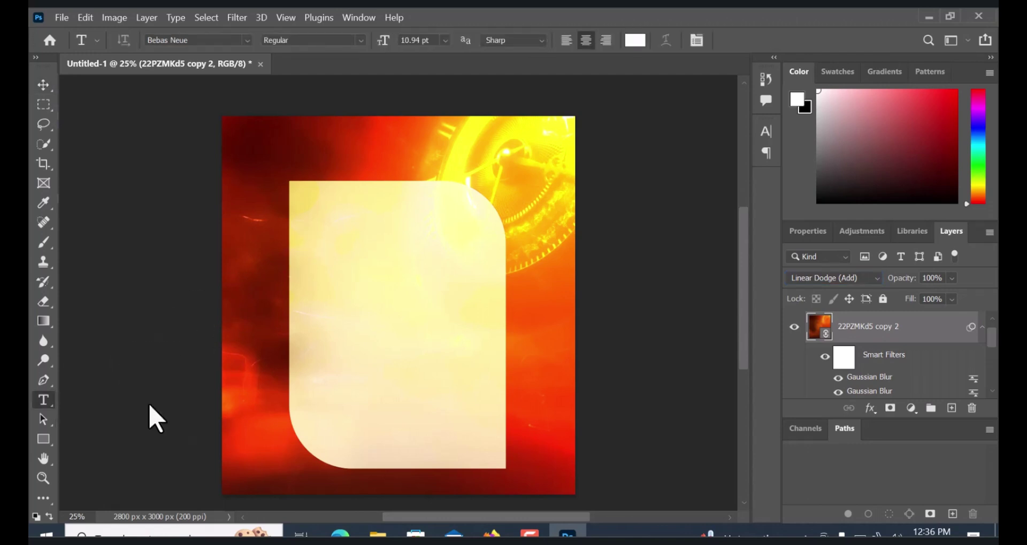
left_click(343, 127)
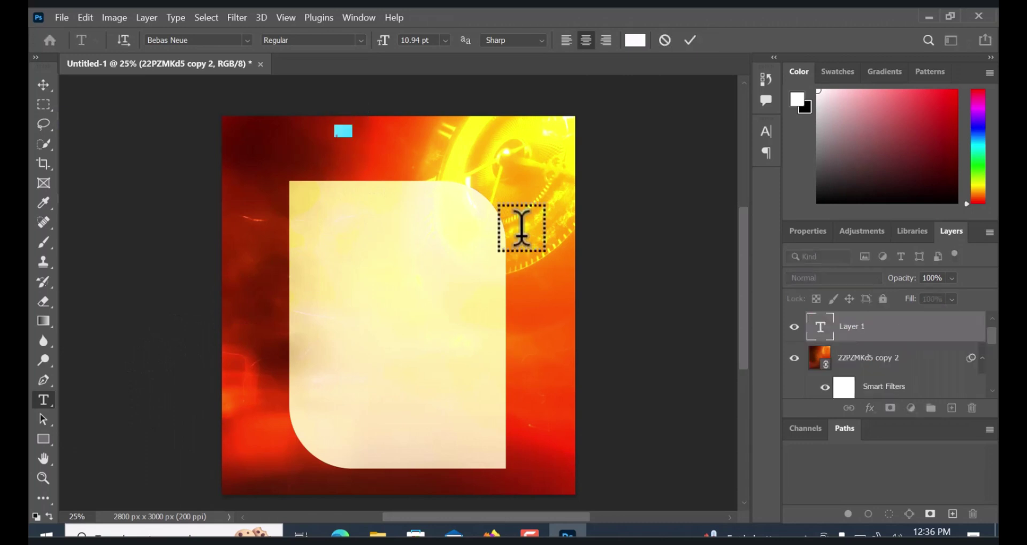
key("BackSpace")
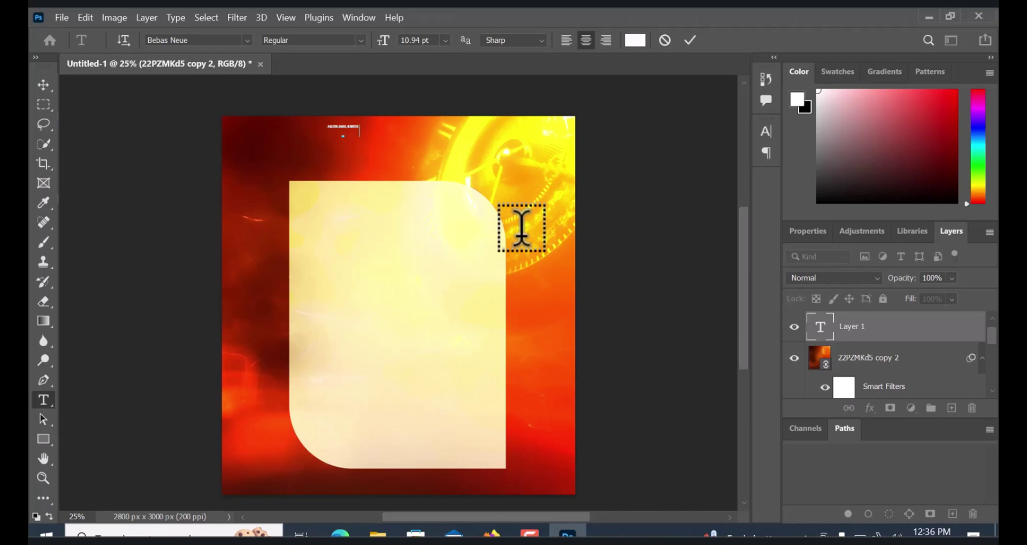
key("ctrl+a")
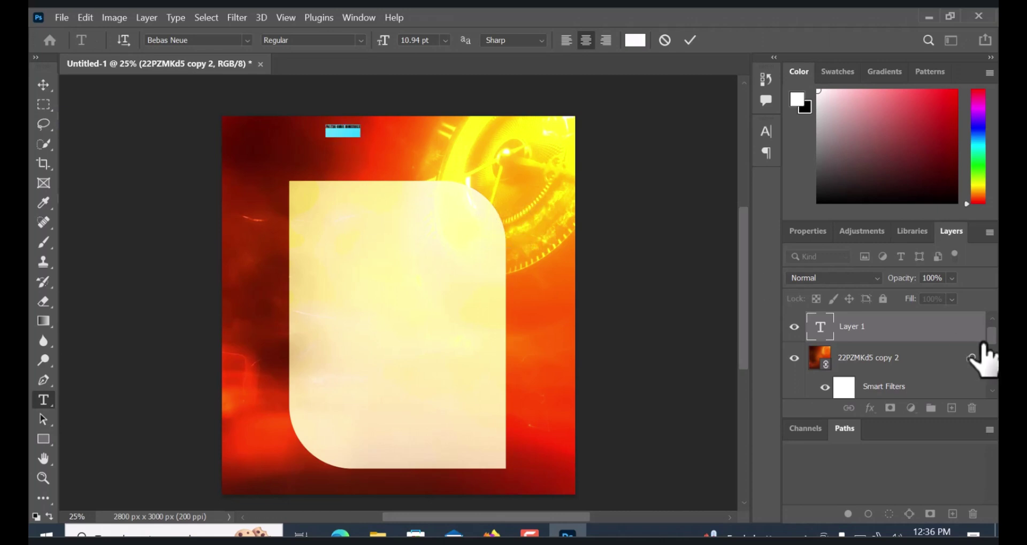
left_click(445, 41)
left_click(426, 197)
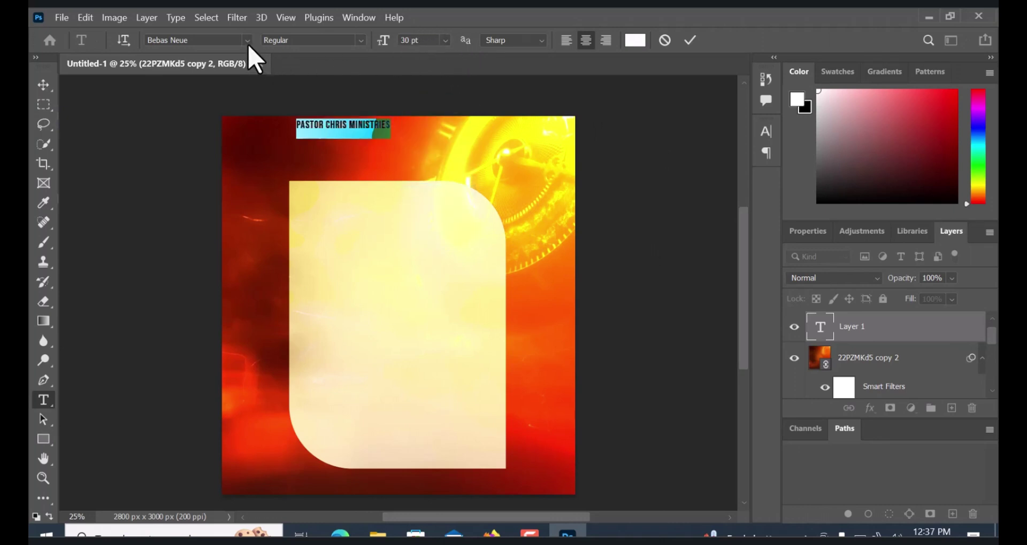
Set the font of the ministry name text to Futura Md BT Bold and commit the text
left_click(214, 42)
left_click(215, 42)
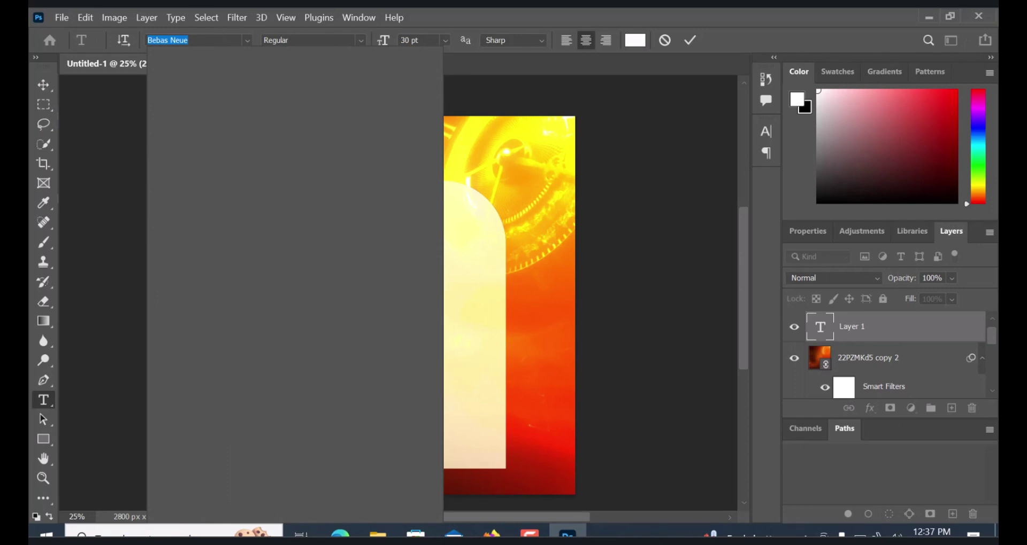
type("futura")
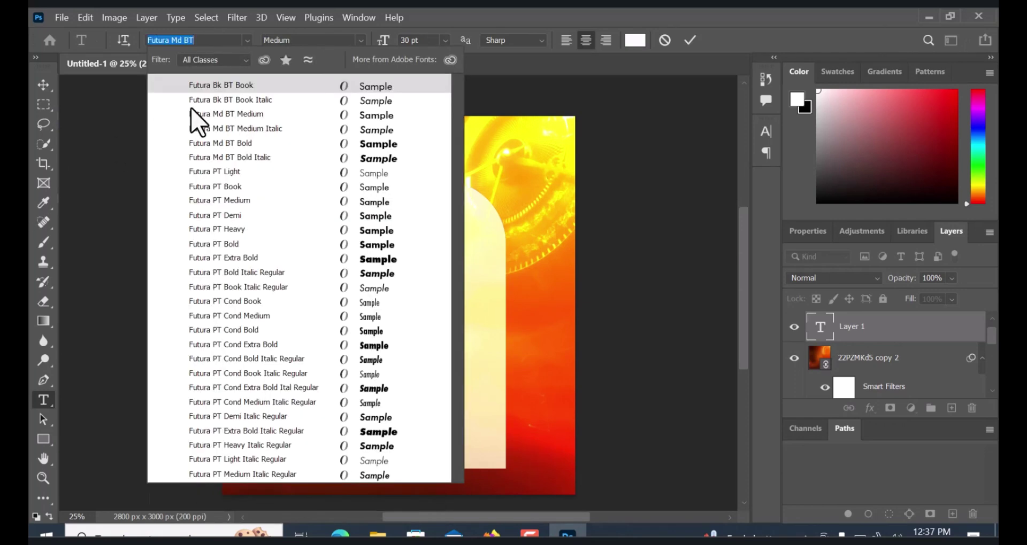
left_click(229, 147)
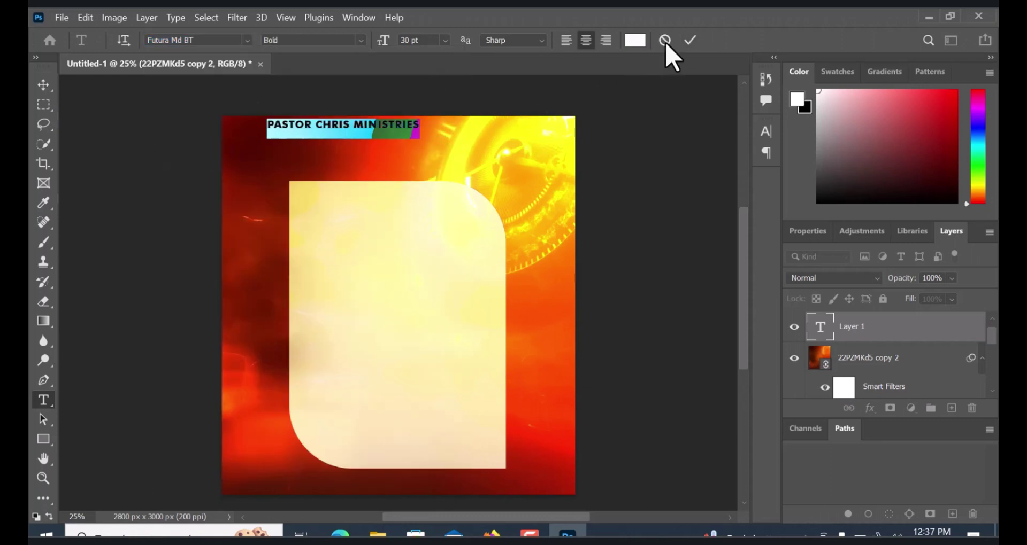
left_click(689, 40)
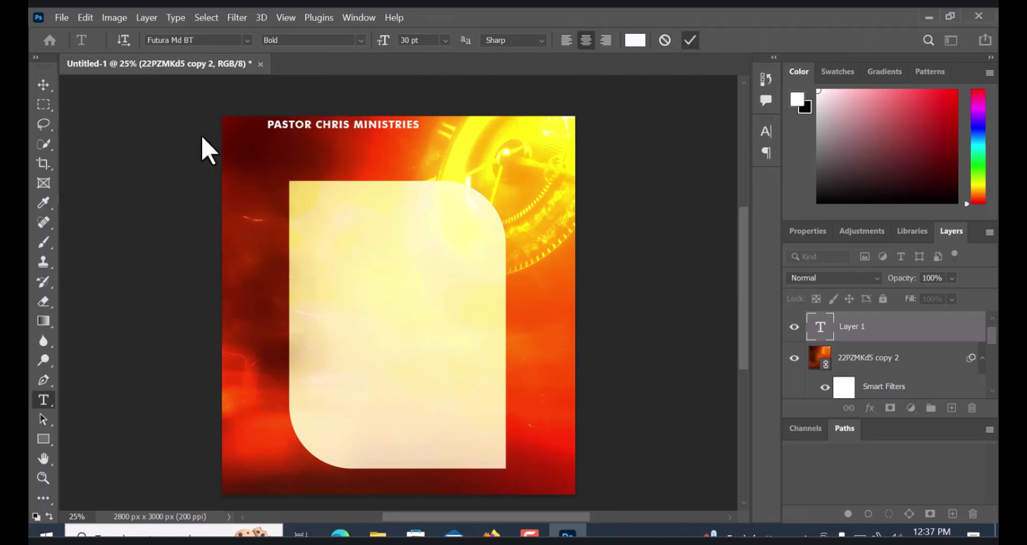
Center the ministry name horizontally on the page and lower it slightly from the flyer's upper edge
left_click(44, 85)
left_click_drag(323, 125, 384, 127)
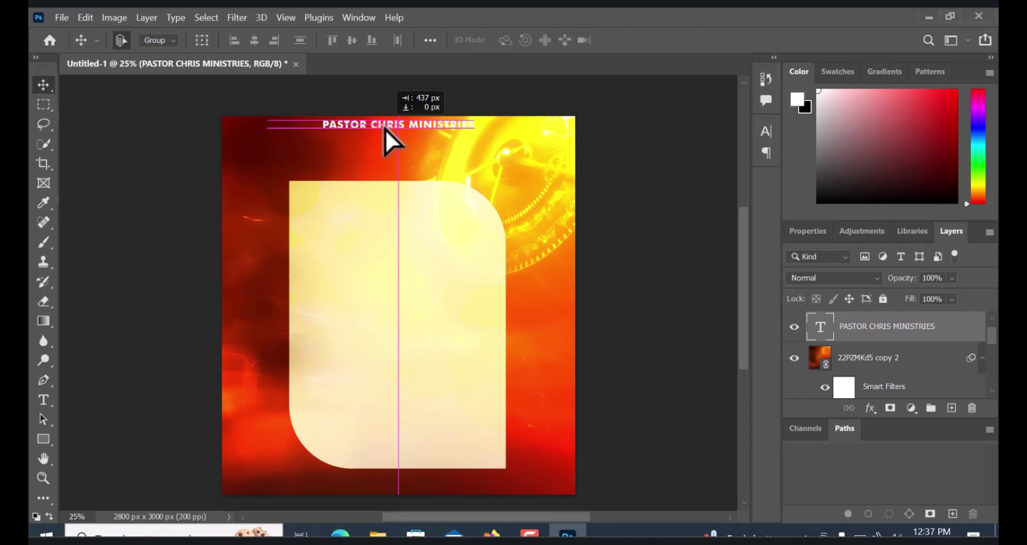
left_click_drag(385, 130, 385, 134)
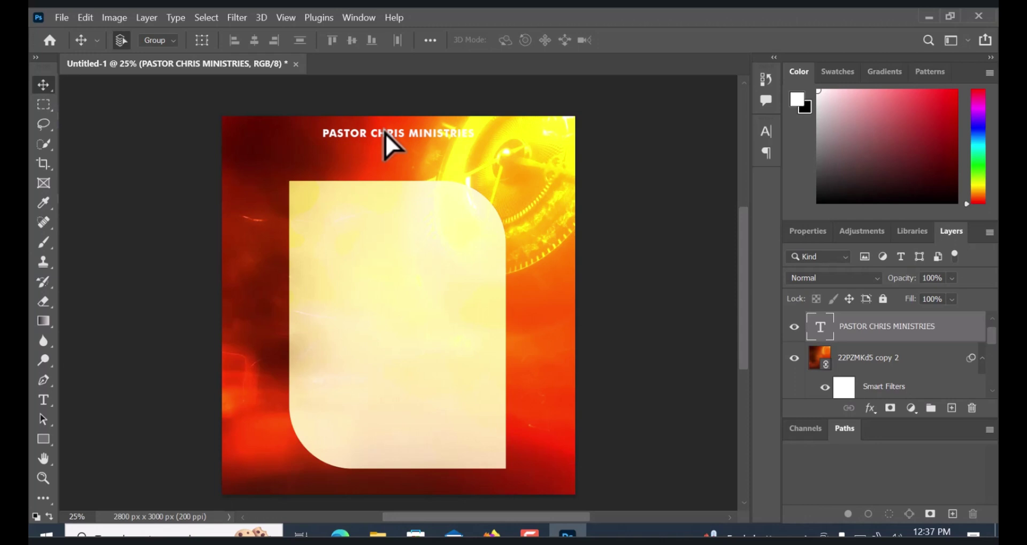
Select the box group and start a free transform on it
right_click(364, 216)
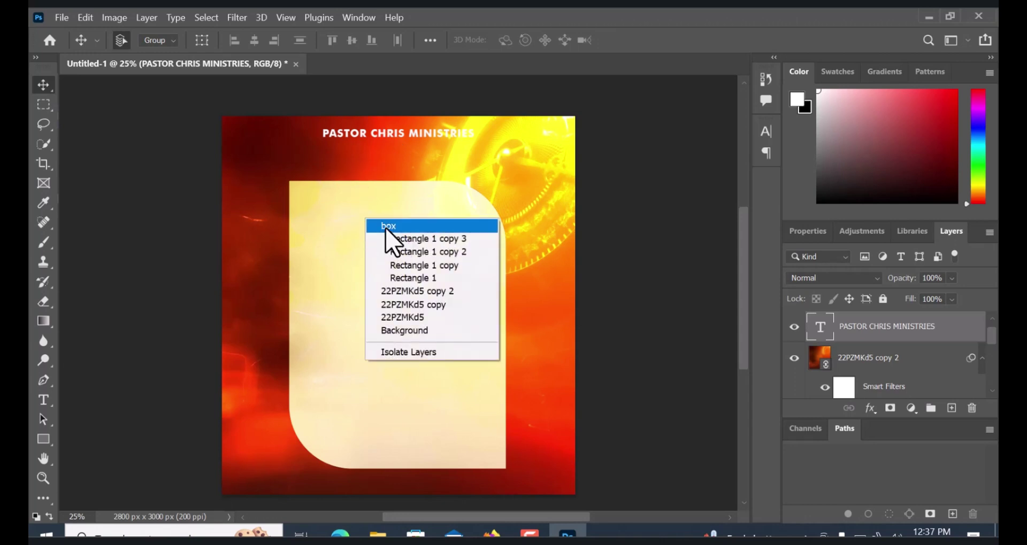
left_click(396, 224)
key("ctrl+t")
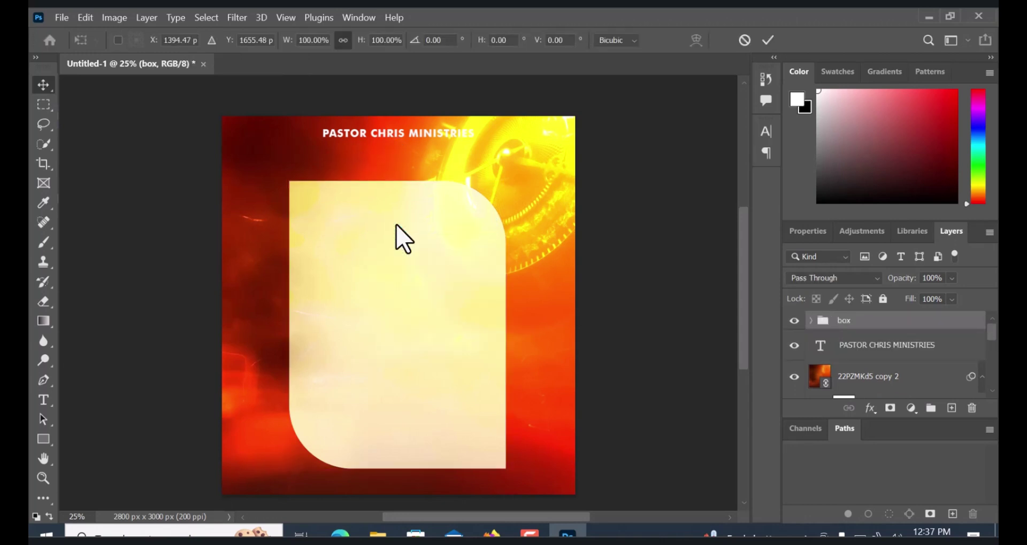
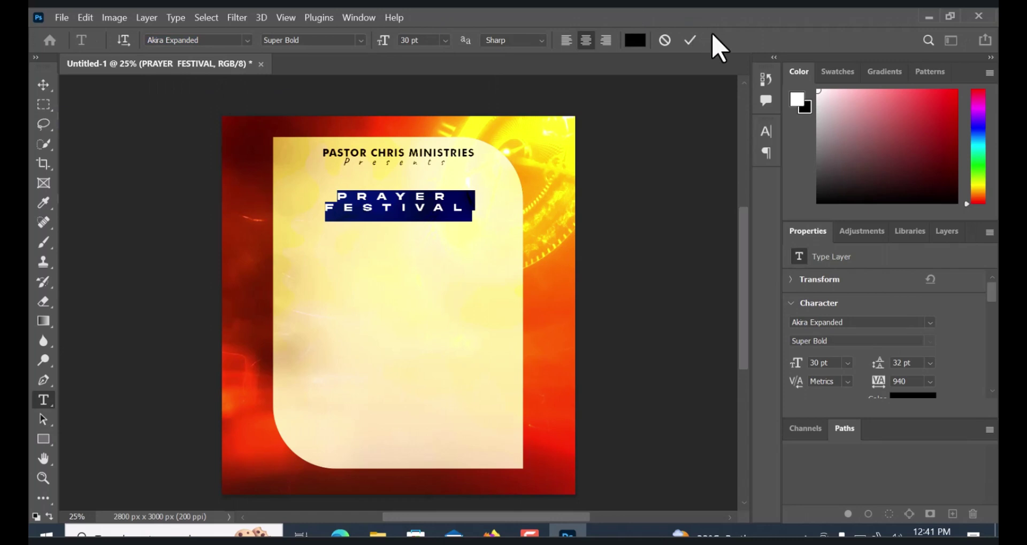
Commit the PRAYER FESTIVAL text and scale it up proportionally to about 123.55%
left_click(690, 40)
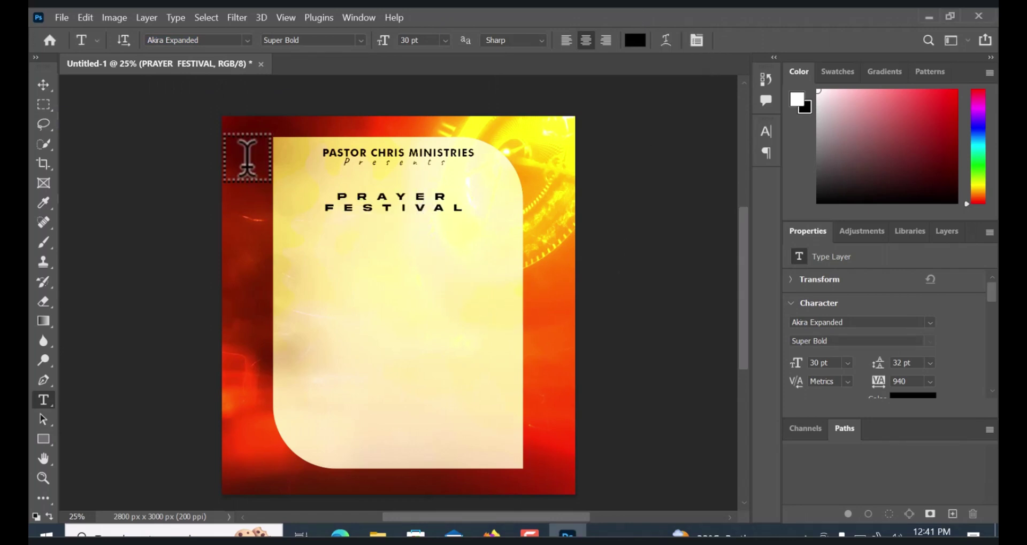
left_click(48, 89)
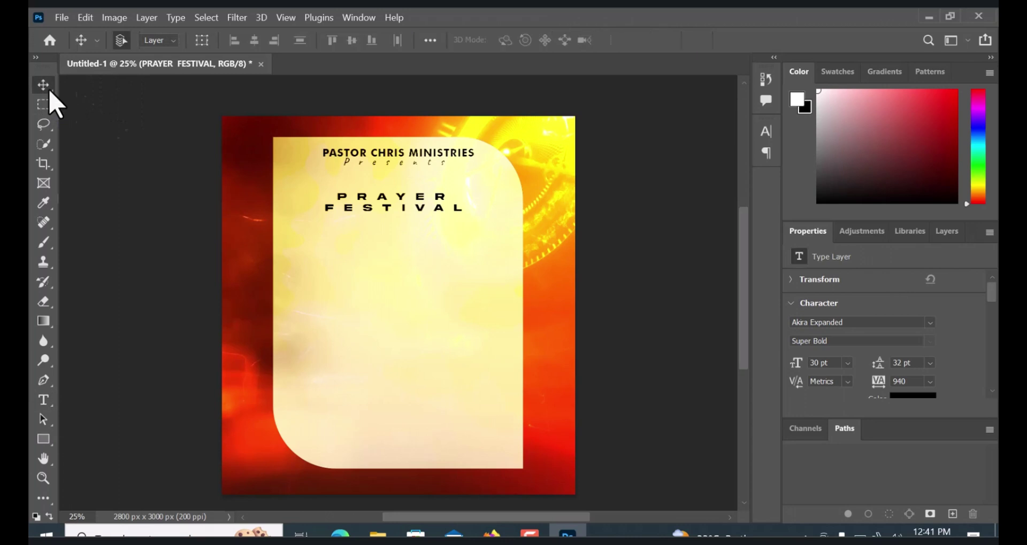
right_click(361, 200)
left_click(398, 273)
key("ctrl+t")
mouse_move(326, 191)
left_mouse_down()
mouse_move(310, 170)
mouse_move(316, 179)
left_mouse_up()
mouse_move(475, 188)
left_mouse_down()
mouse_move(489, 170)
mouse_move(483, 176)
left_mouse_up()
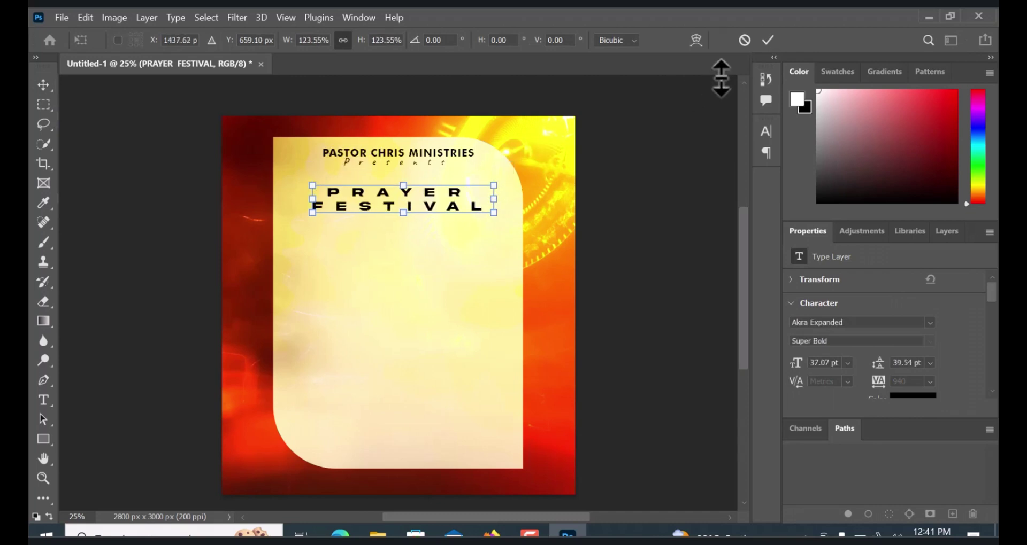
left_click(767, 41)
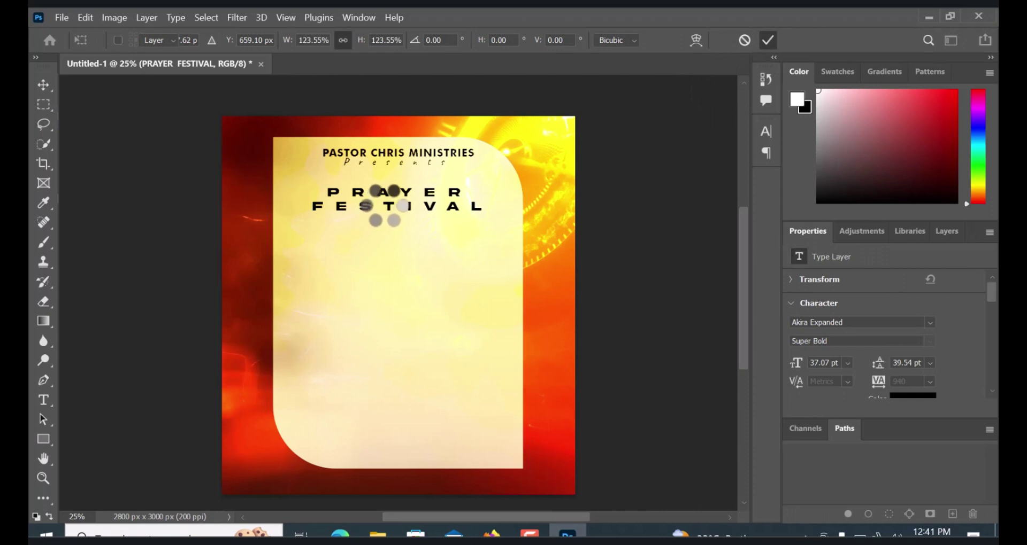
Set the tracking of the whole PRAYER FESTIVAL text to 280
left_click(44, 401)
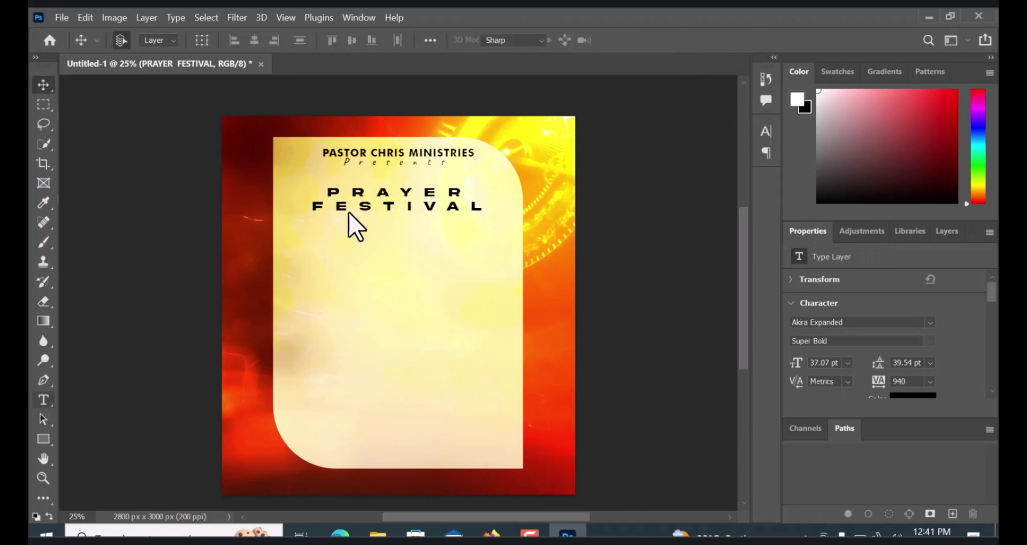
left_click(378, 185)
key("ctrl+a")
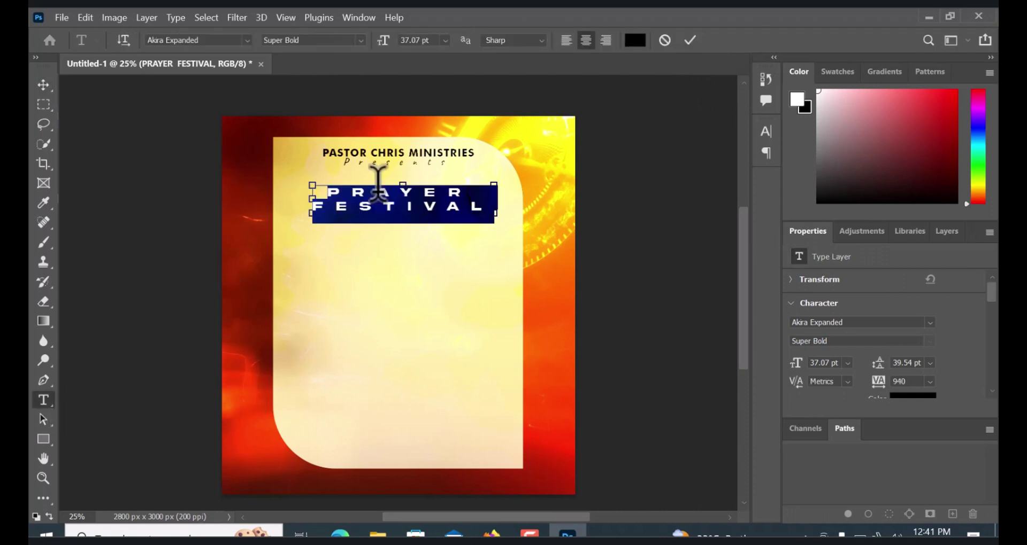
left_click_drag(882, 382, 860, 386)
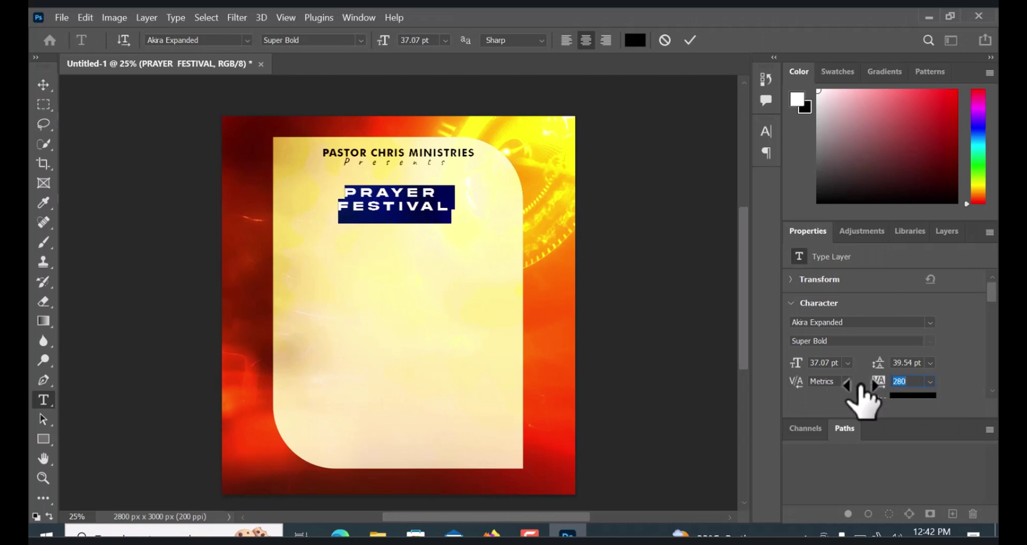
left_click(689, 41)
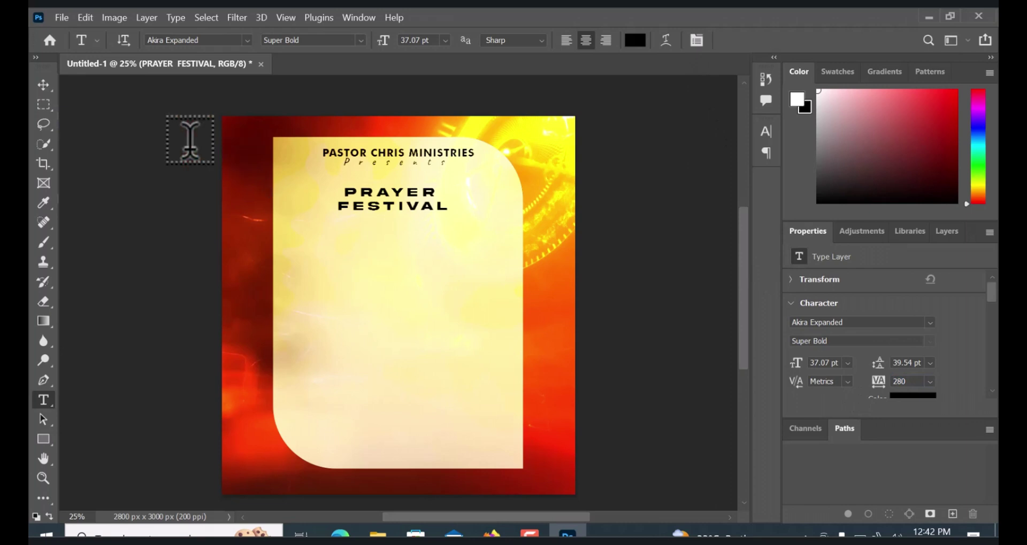
Offset the Rectangle 1 copy 3 shape slightly from the other box layers, to about X 363.5 px and Y 75.25 px
left_click(43, 84)
mouse_move(394, 190)
left_mouse_down()
mouse_move(396, 155)
mouse_move(396, 182)
left_mouse_up()
left_click(488, 145)
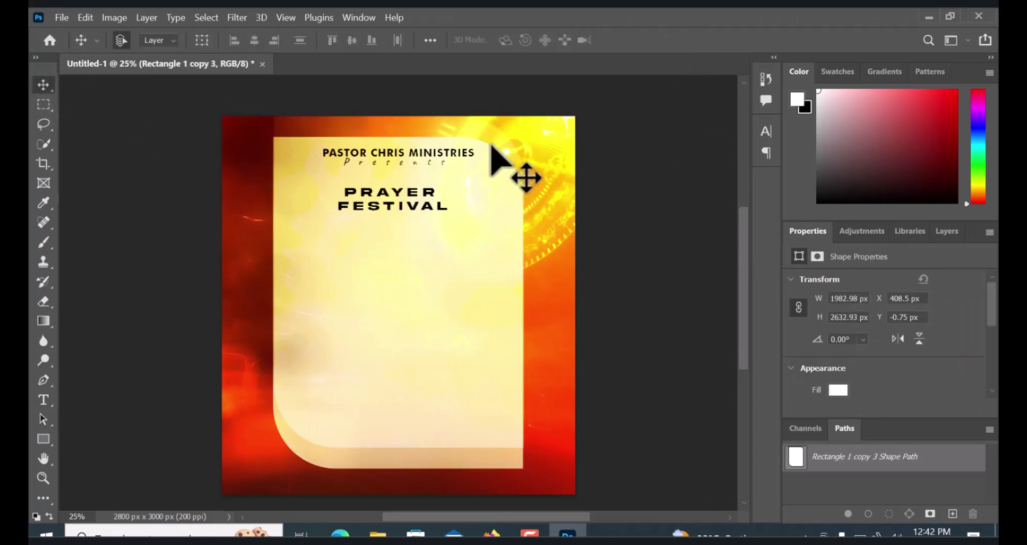
left_click_drag(479, 142, 486, 152)
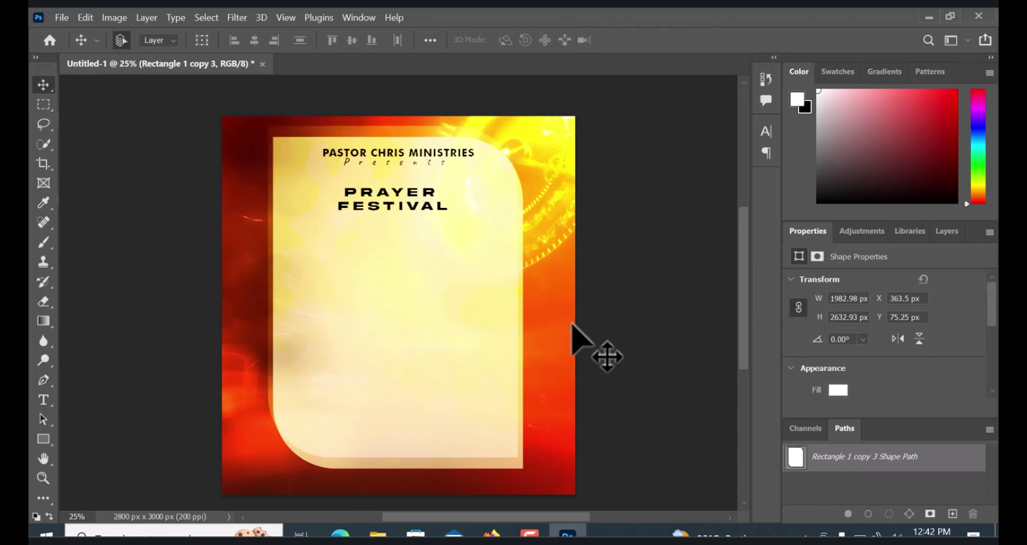
Scale the PRAYER FESTIVAL text up proportionally to about 110.01%
right_click(383, 195)
left_click(419, 268)
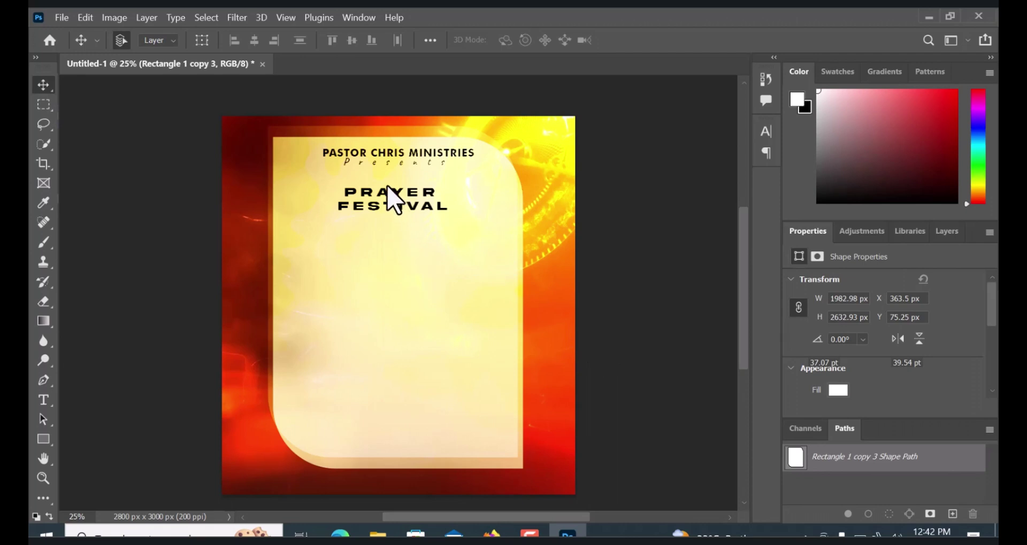
key("ctrl+t")
left_click_drag(451, 185, 458, 184)
left_click_drag(337, 212, 334, 215)
left_click(768, 42)
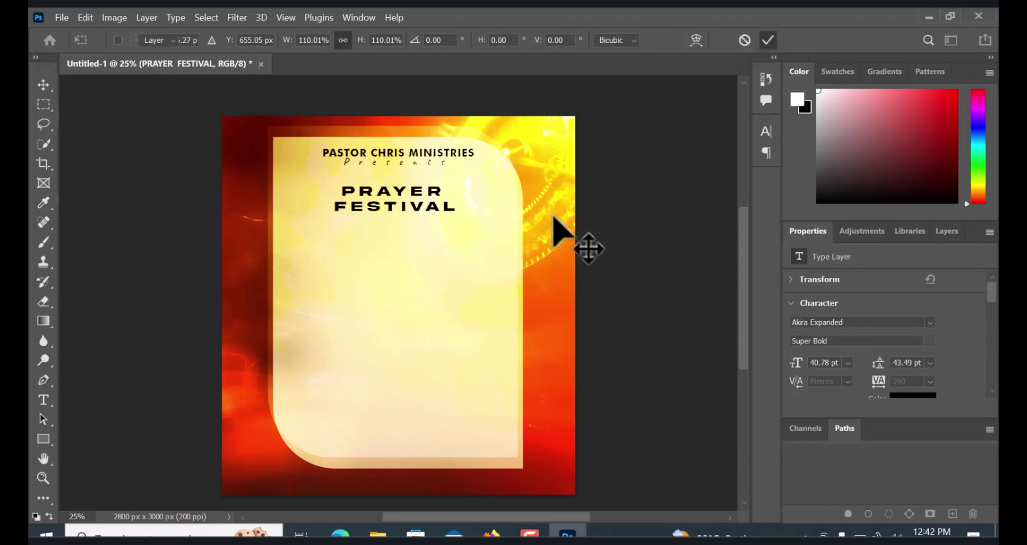
Add a new text layer reading "MOUNT" inside the box below the PRAYER FESTIVAL title
left_click(43, 400)
left_click(405, 332)
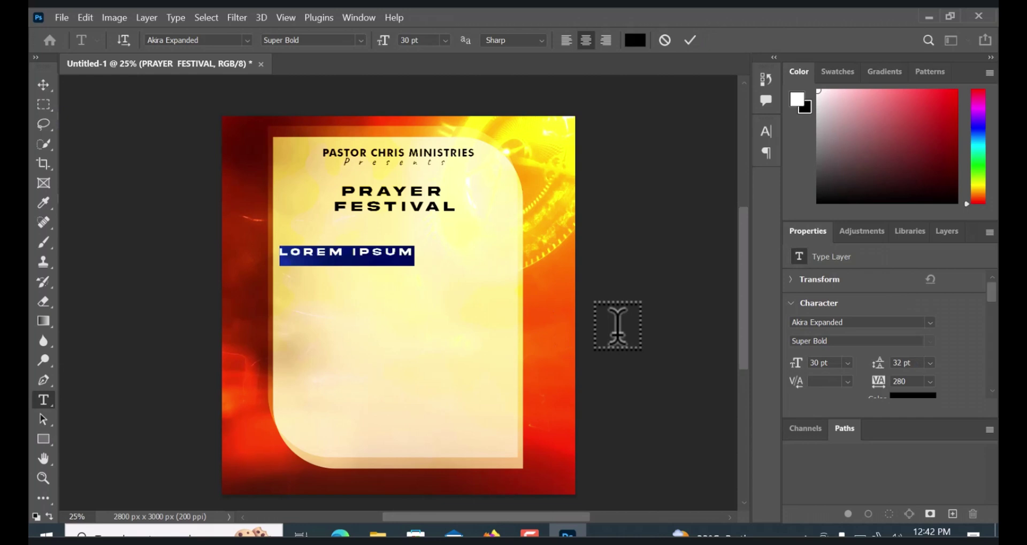
type("MOUNT")
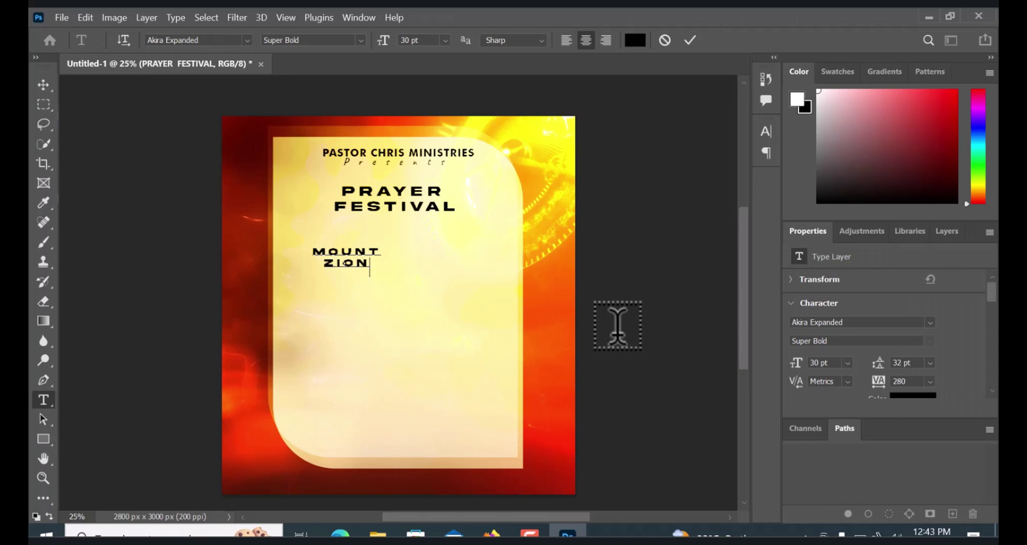
key("ctrl")
key("ctrl+z")
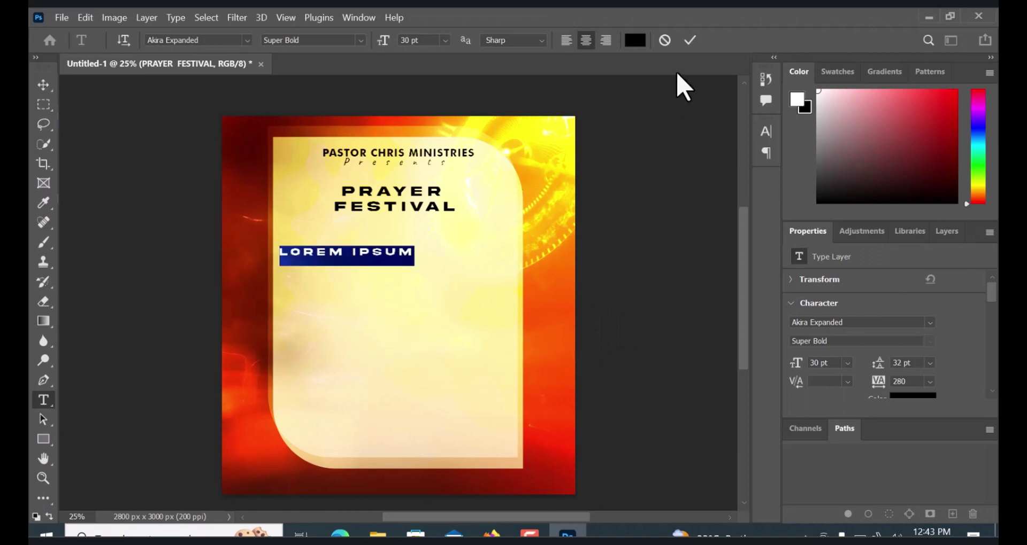
left_click(354, 256)
key("ctrl+shift+z")
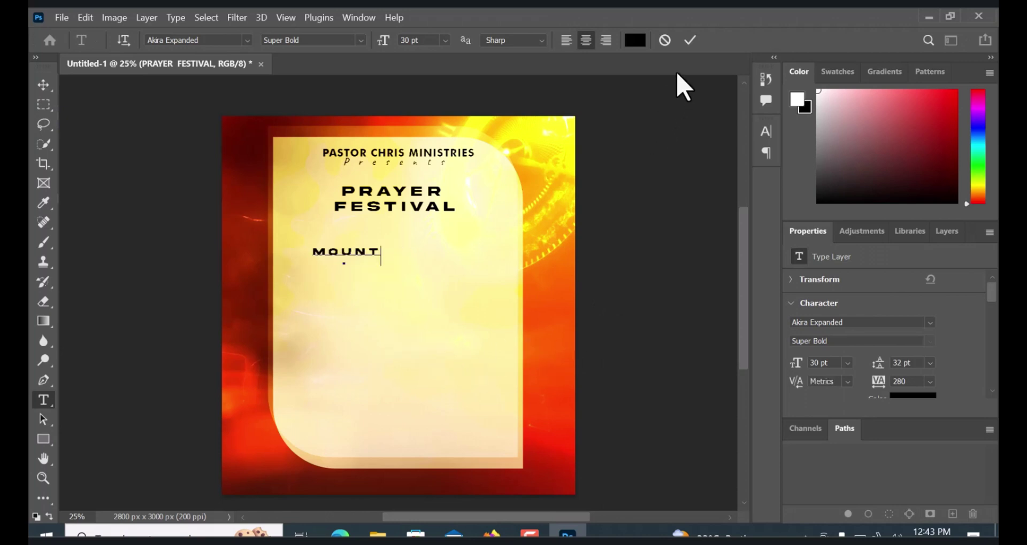
Select all of the MOUNT text and set its font to Akira Expanded
key("ctrl+a")
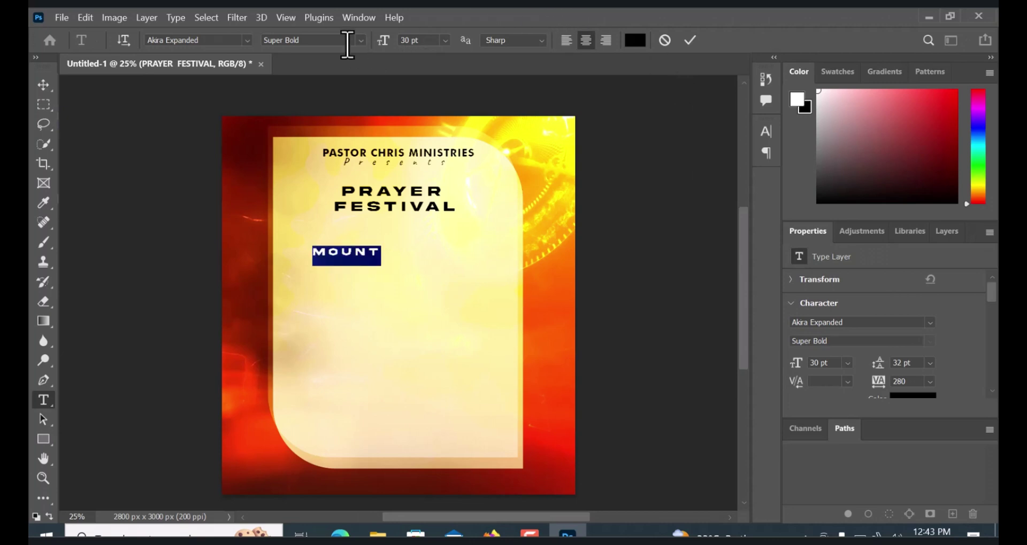
left_click(247, 40)
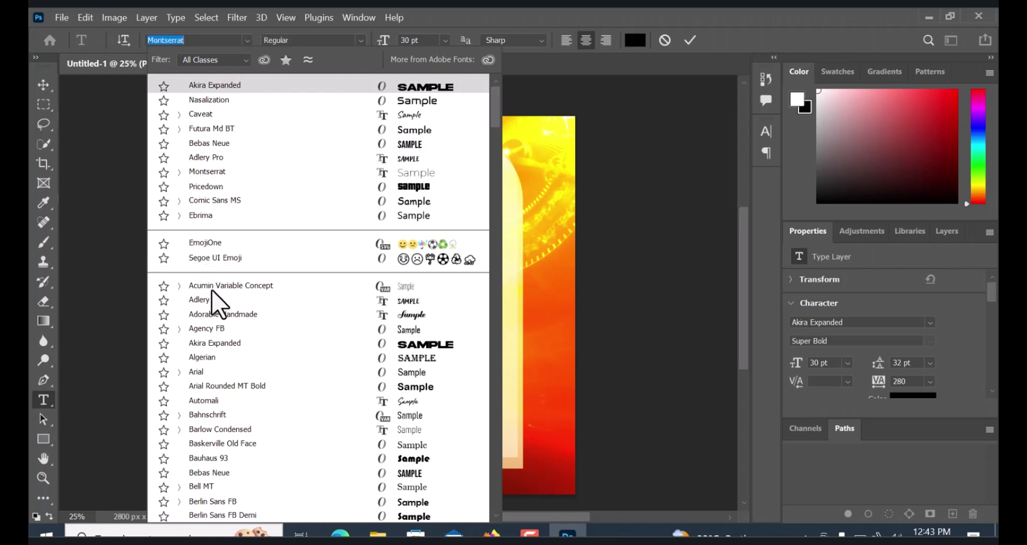
left_click(231, 345)
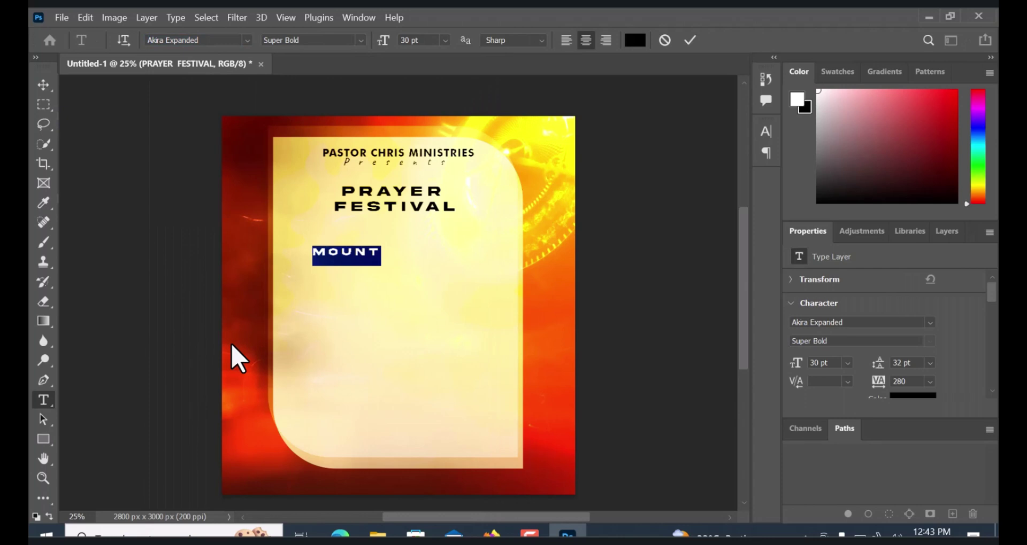
Set the MOUNT text to a font size of 87 pt and a tracking of 60
left_click_drag(384, 40, 427, 41)
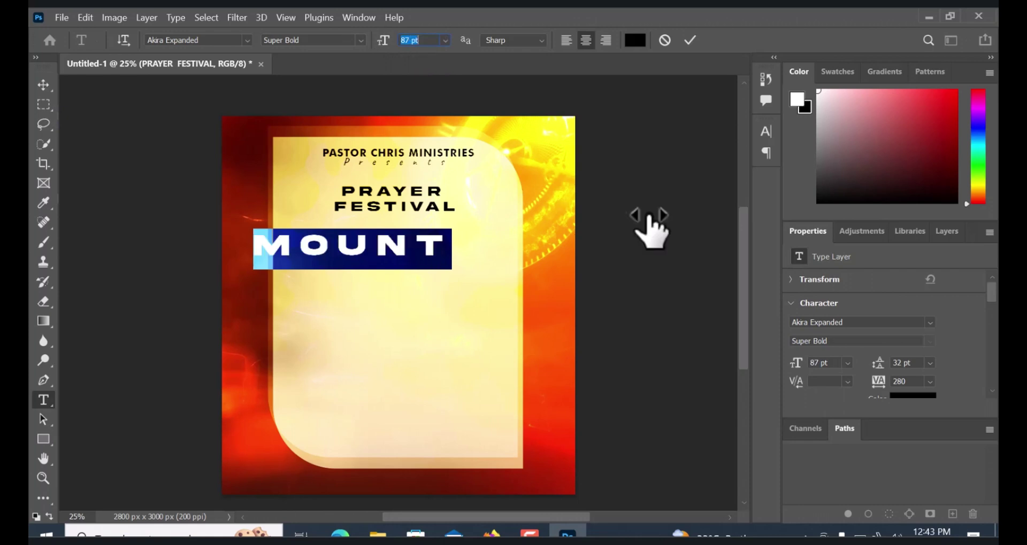
left_click_drag(883, 380, 877, 381)
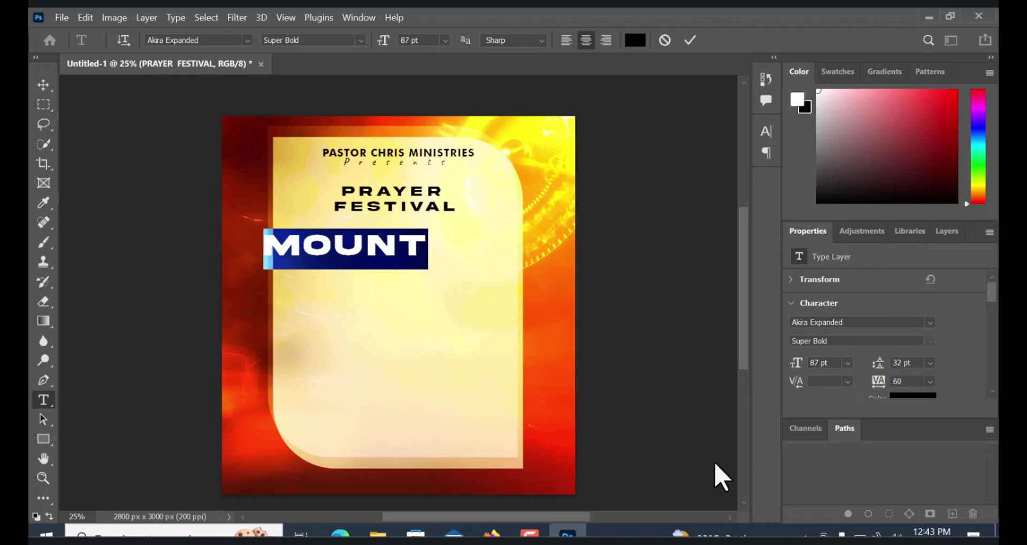
left_click(690, 40)
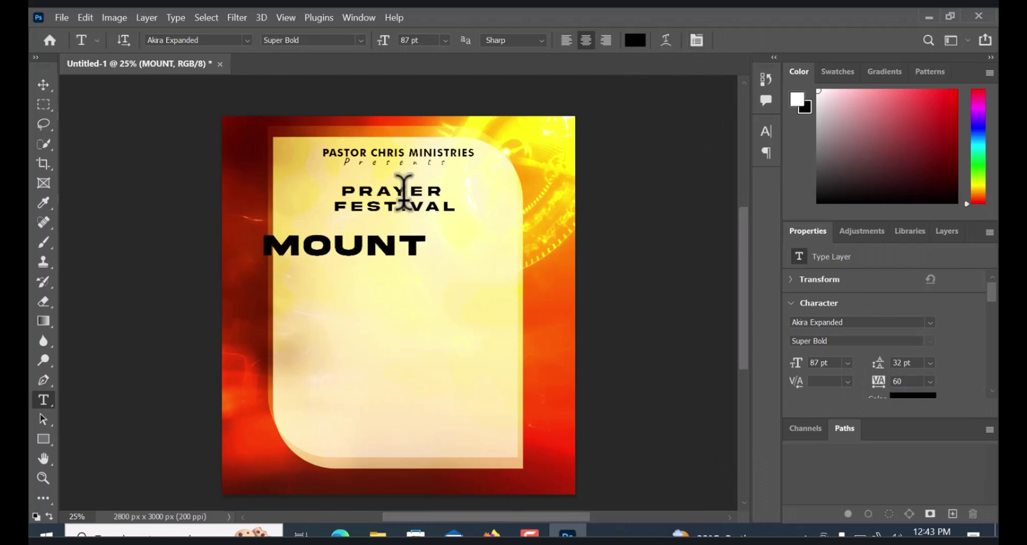
Select all of the MOUNT text and change its font to Designer Regular
left_click(367, 244)
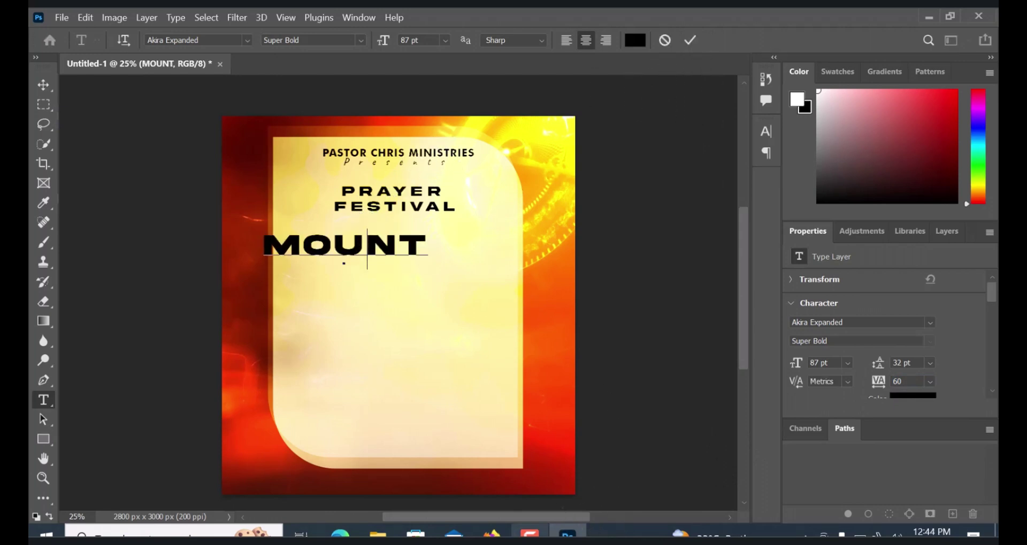
double_click(355, 256)
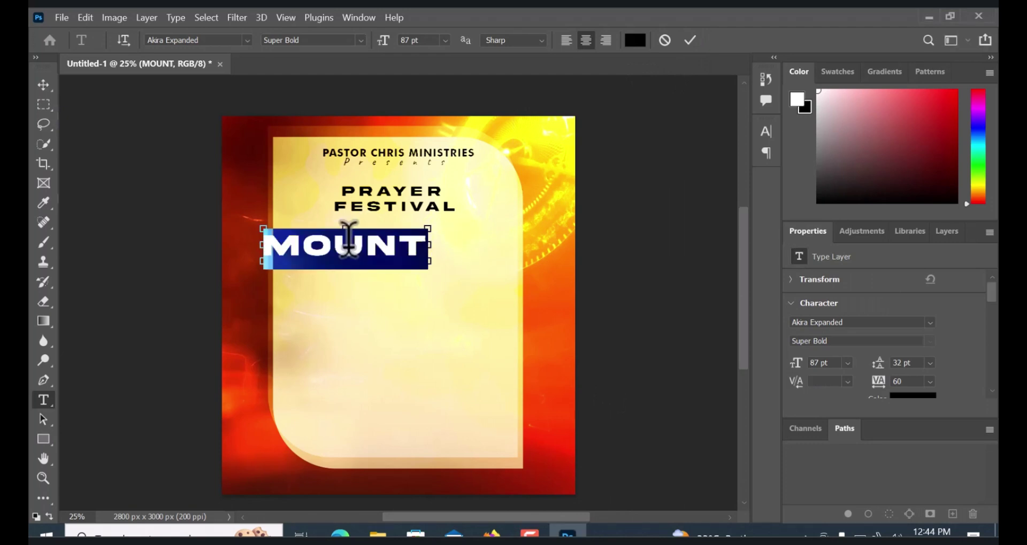
type("D")
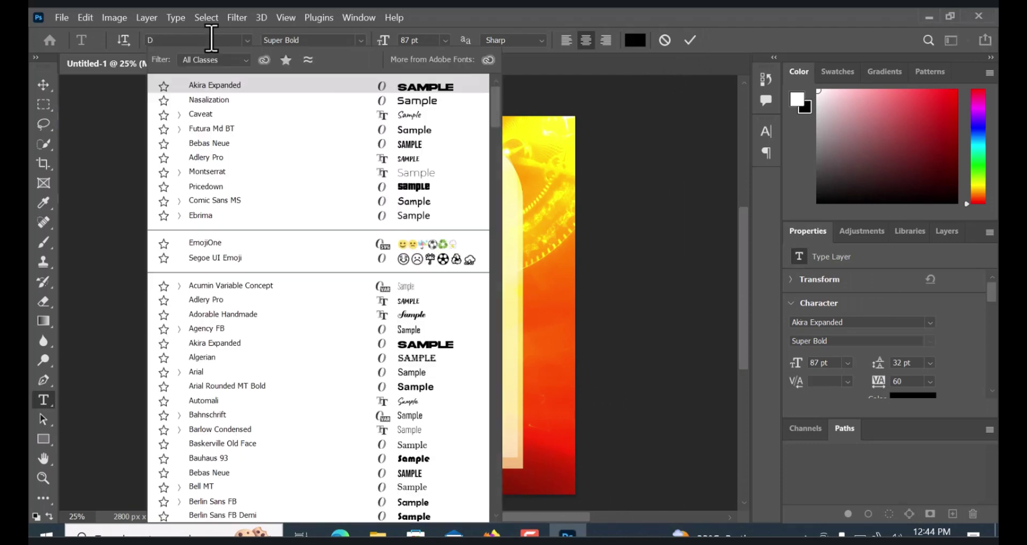
type("ES")
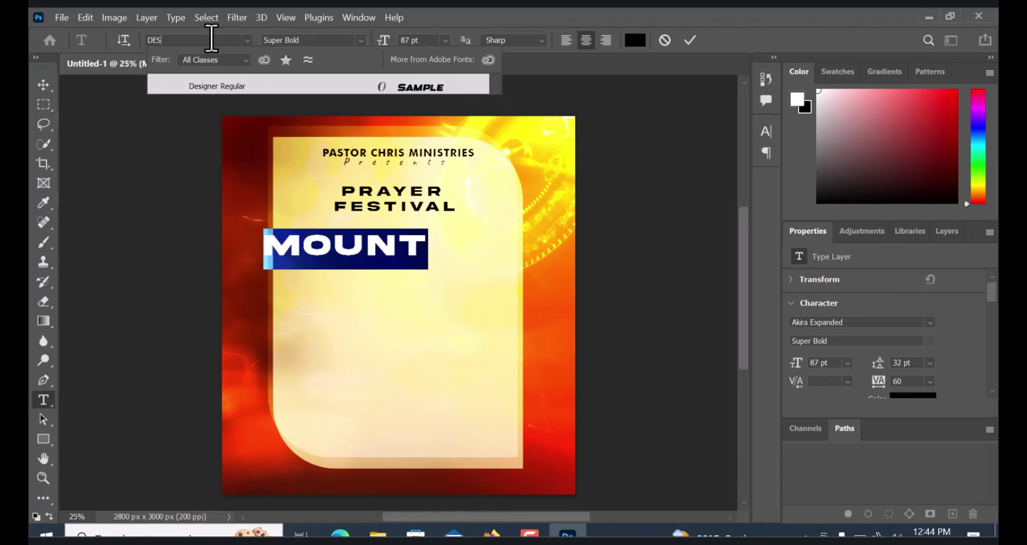
left_click(221, 87)
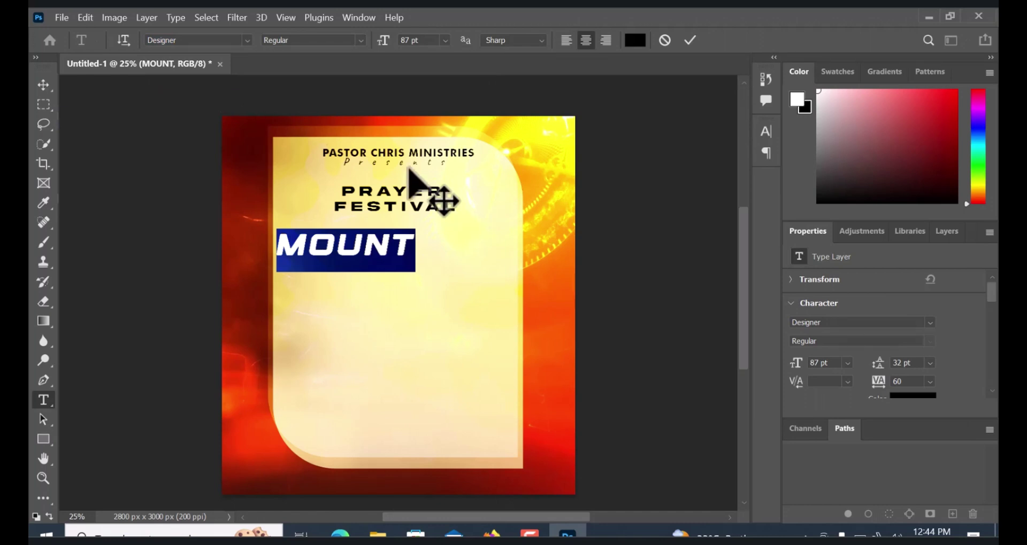
left_click(689, 48)
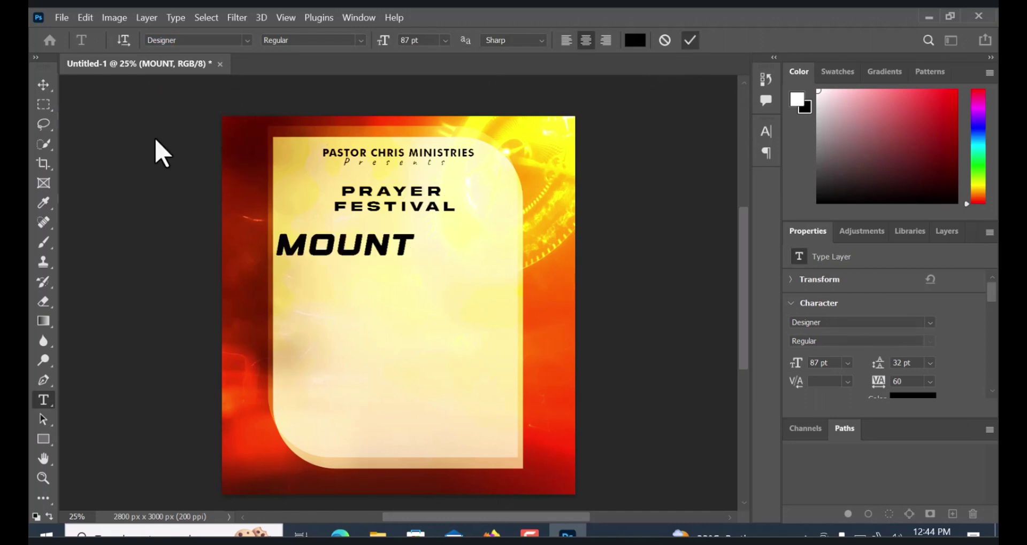
Move the MOUNT text centrally under PRAYER FESTIVAL and scale it up proportionally to about 130.11%
left_click(43, 86)
left_click_drag(323, 251, 347, 247)
right_click(348, 247)
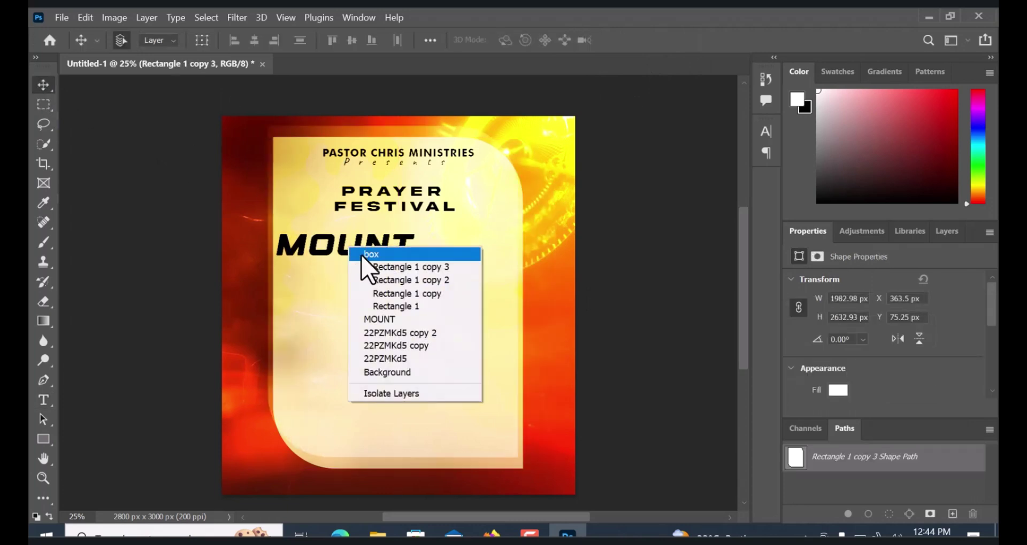
left_click(369, 323)
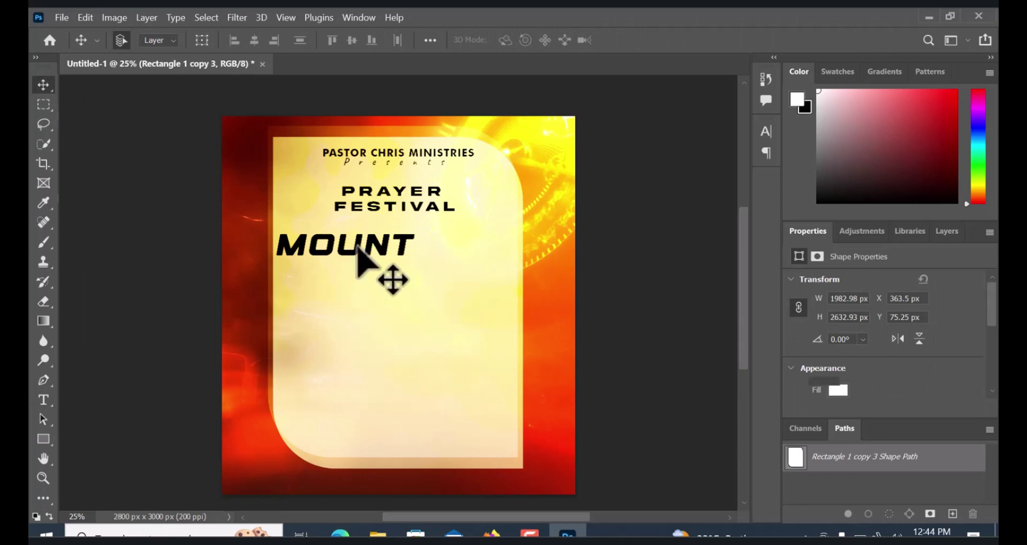
key("ctrl+t")
left_click_drag(355, 259, 403, 252)
left_click_drag(319, 230, 302, 225)
left_click_drag(463, 233, 487, 225)
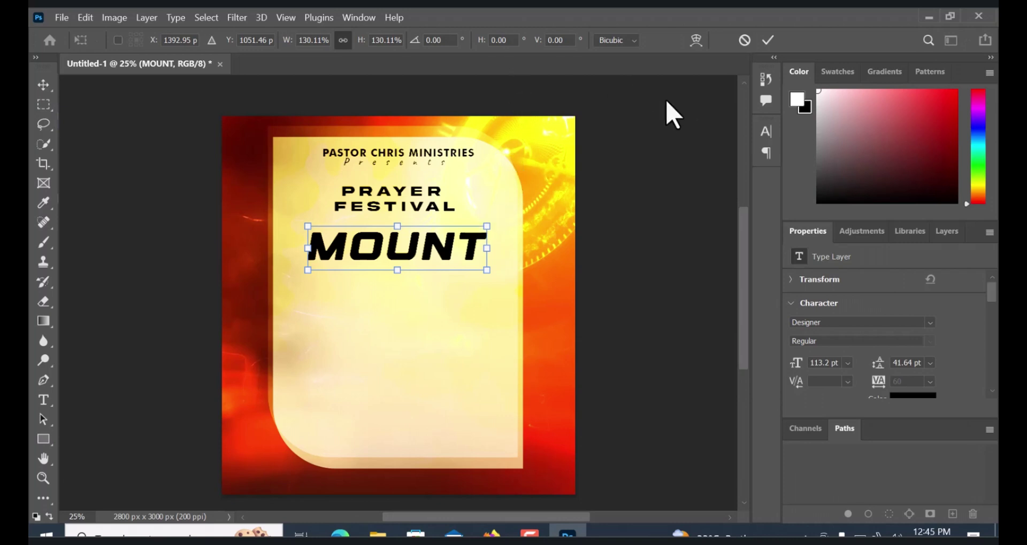
left_click(768, 40)
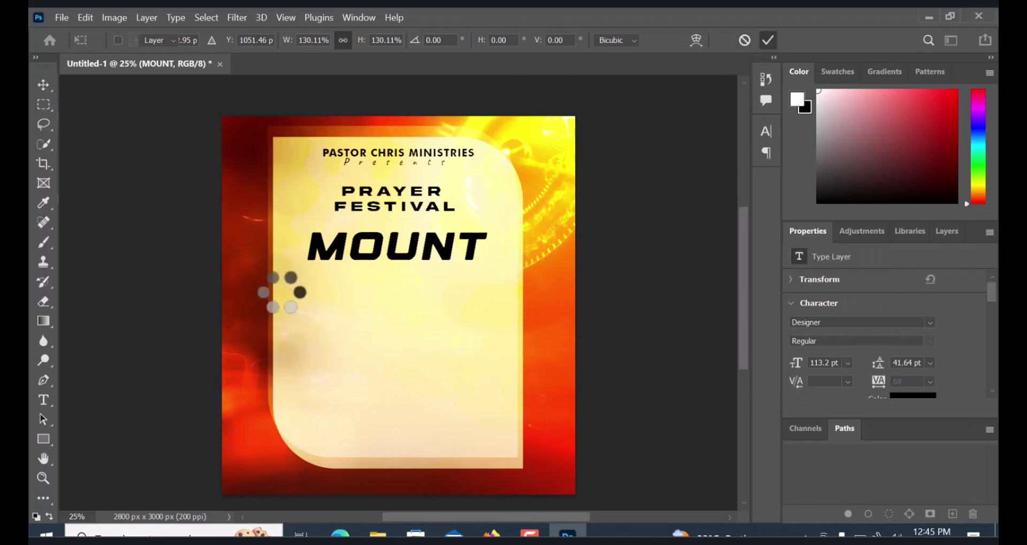
Add a new text layer reading "ZION" inside the box below the MOUNT text
right_click(45, 403)
left_click(145, 400)
left_click(330, 299)
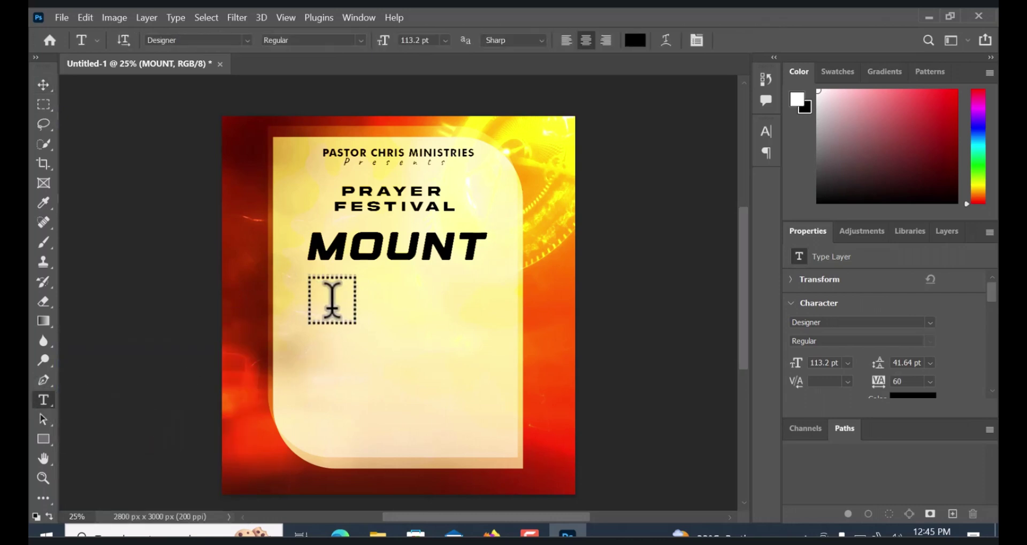
left_click(495, 310)
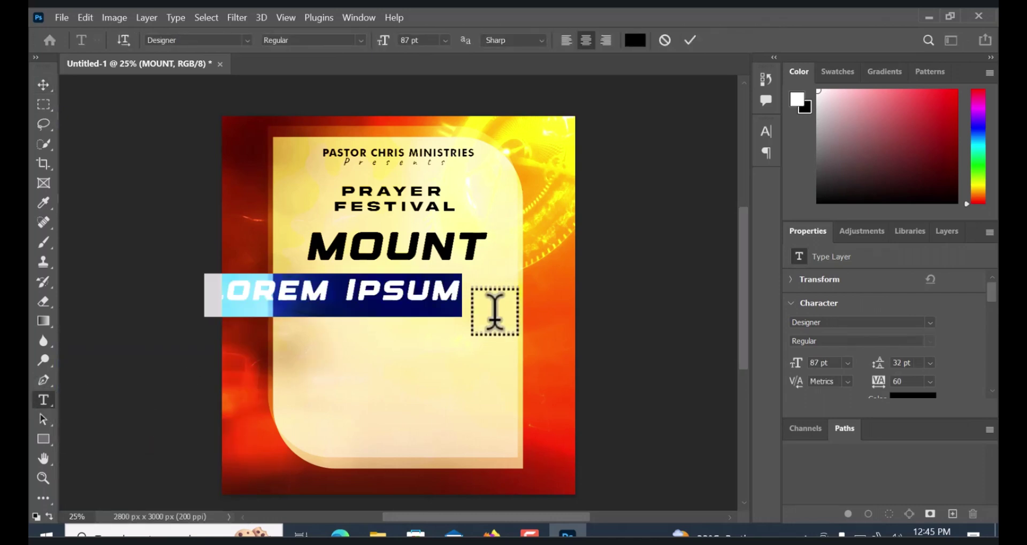
type("ZION")
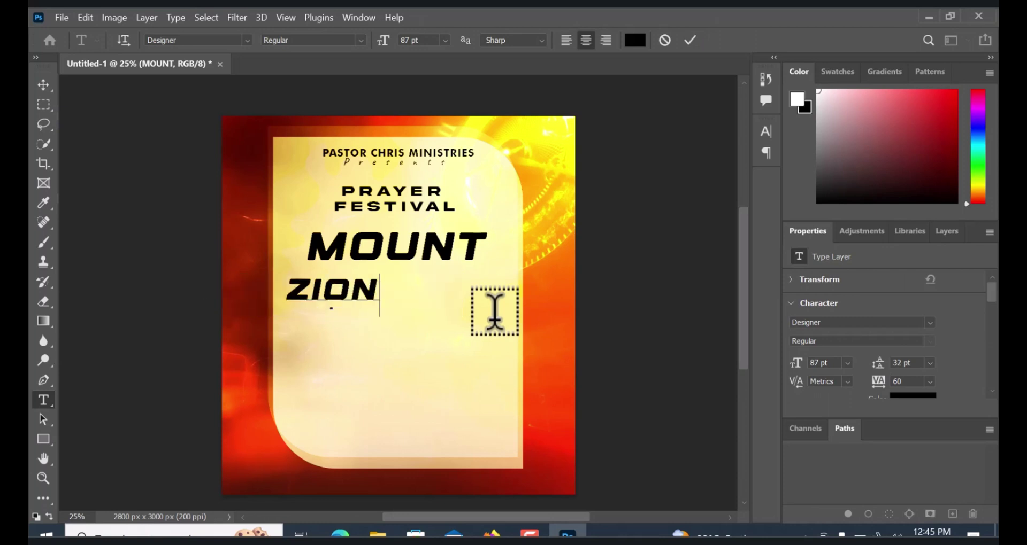
key("ctrl+Return")
Select all of the EXPERIENCE text and set its font to Nasalization Regular
key("ctrl+a")
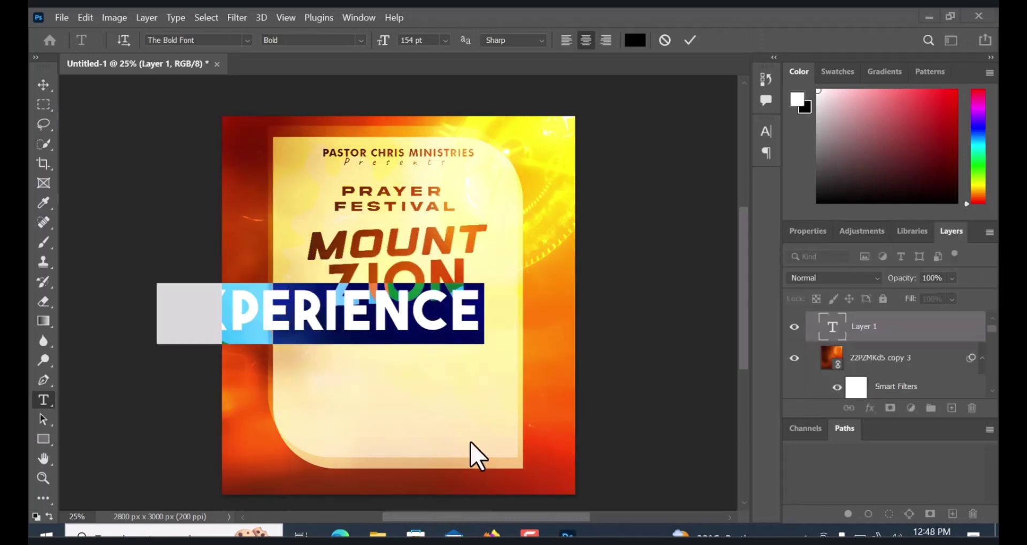
left_click(247, 41)
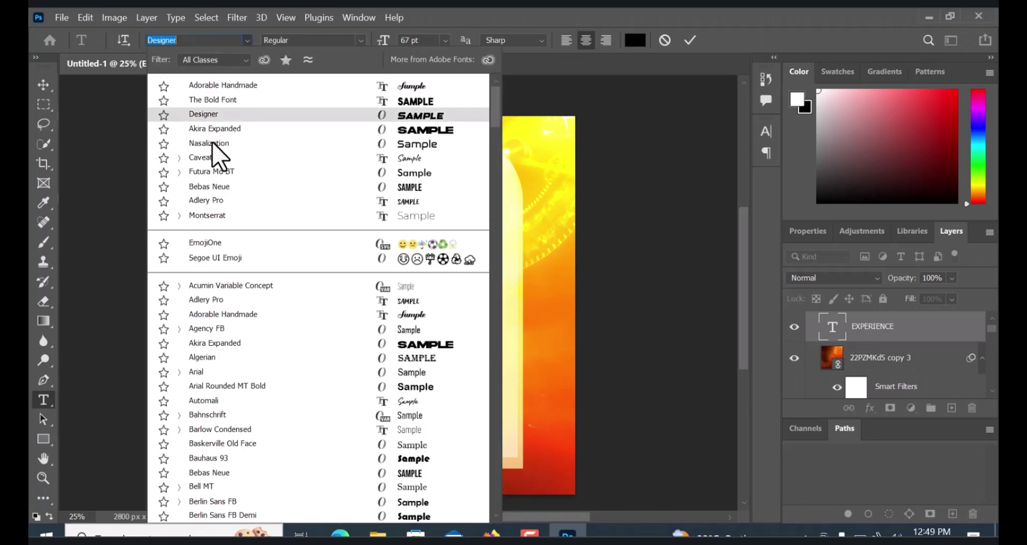
left_click(212, 144)
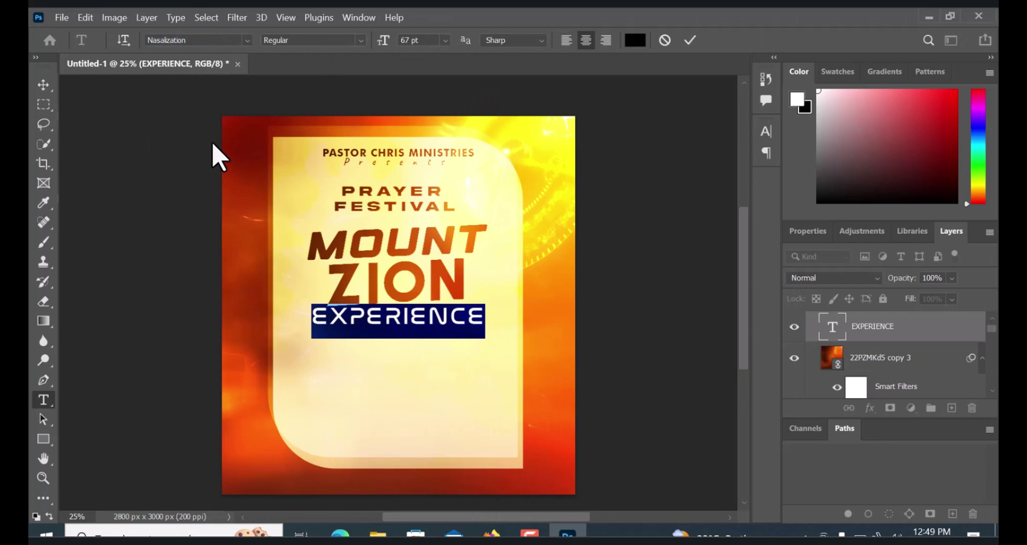
left_click(689, 40)
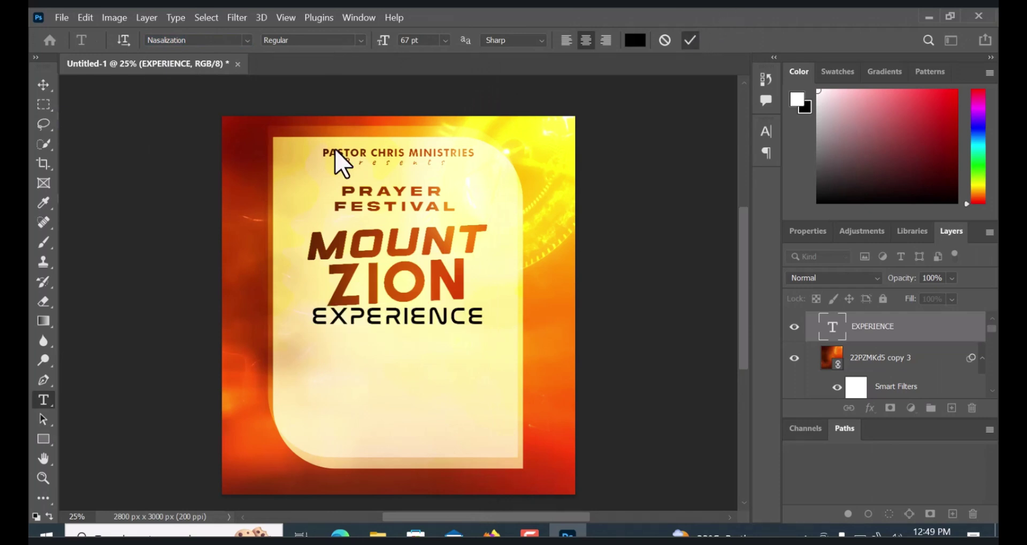
Rotate the EXPERIENCE text to about -3.82° and nudge it slightly to the right beneath ZION
left_click(44, 85)
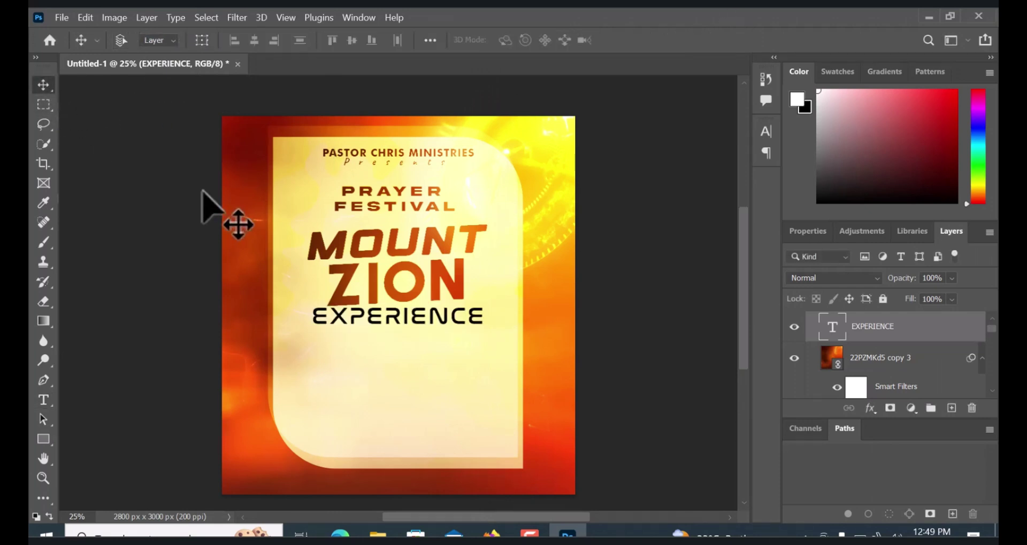
key("ctrl+t")
left_click_drag(501, 294, 495, 282)
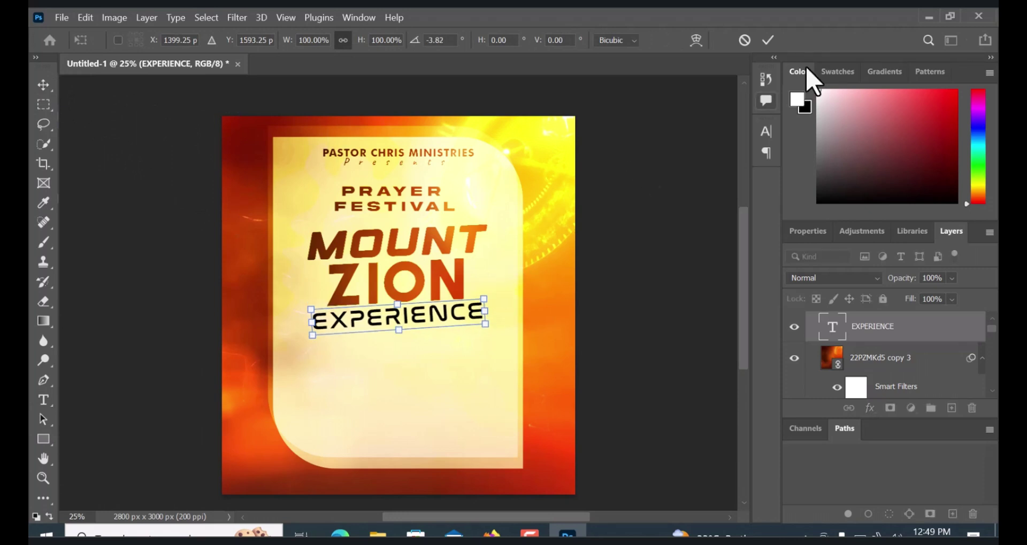
left_click(768, 41)
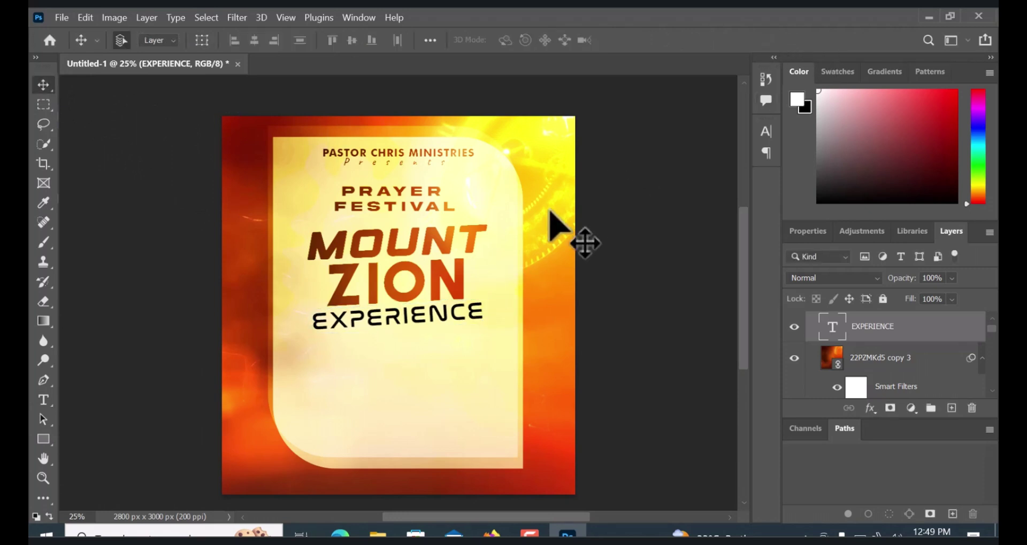
key("shift+Right")
key("shift+Right")
key("shift+Right")
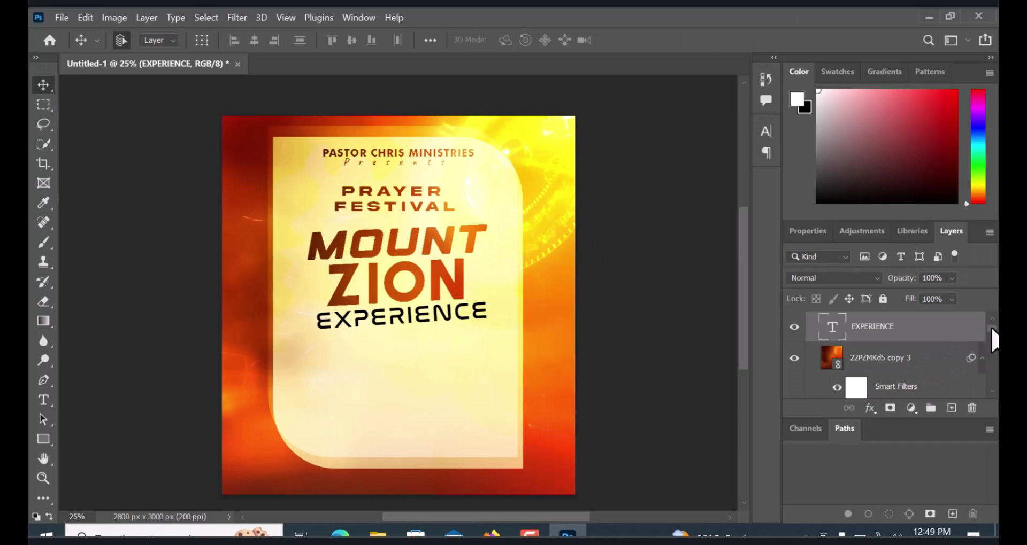
scroll(993, 336, "up", 1)
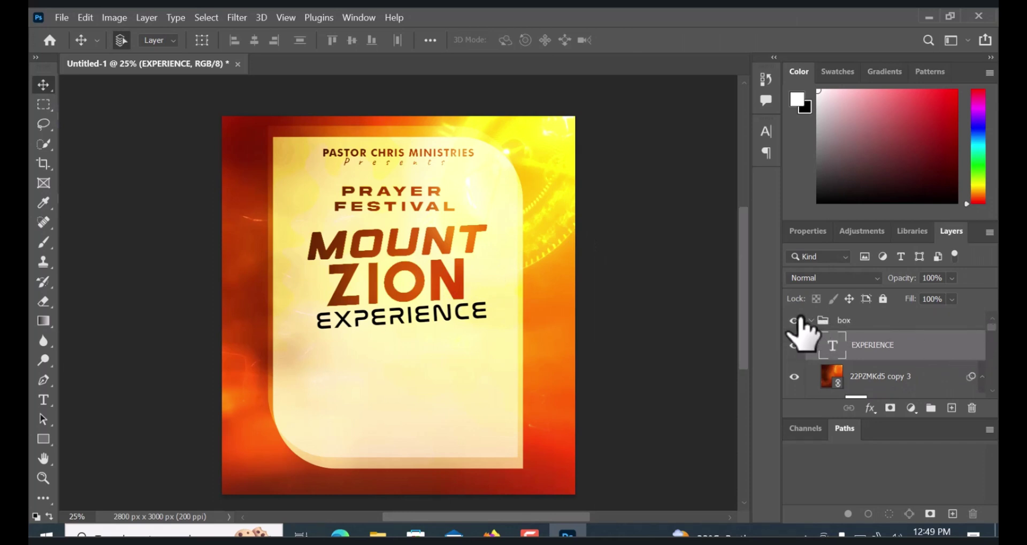
left_click(854, 377, "shift")
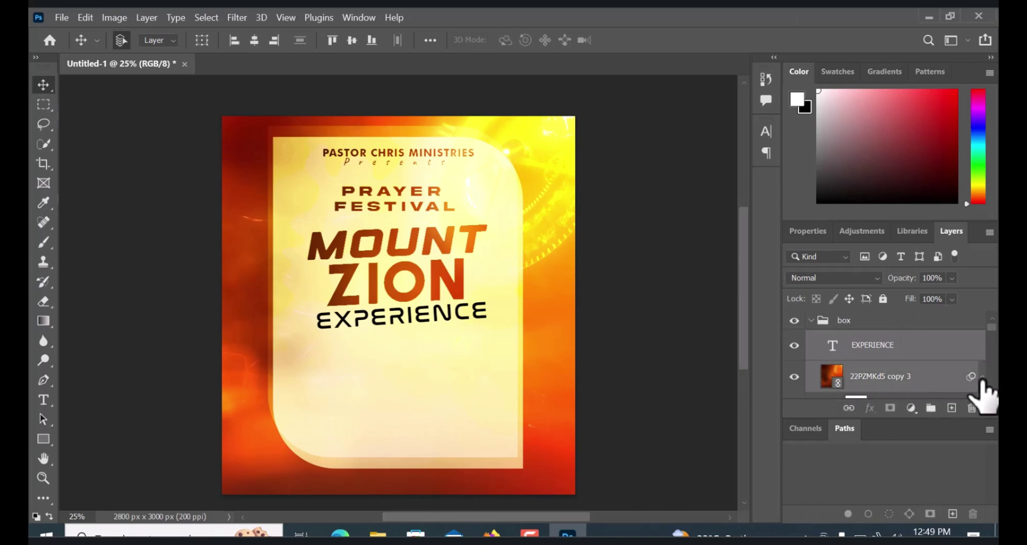
scroll(992, 401, "down", 1)
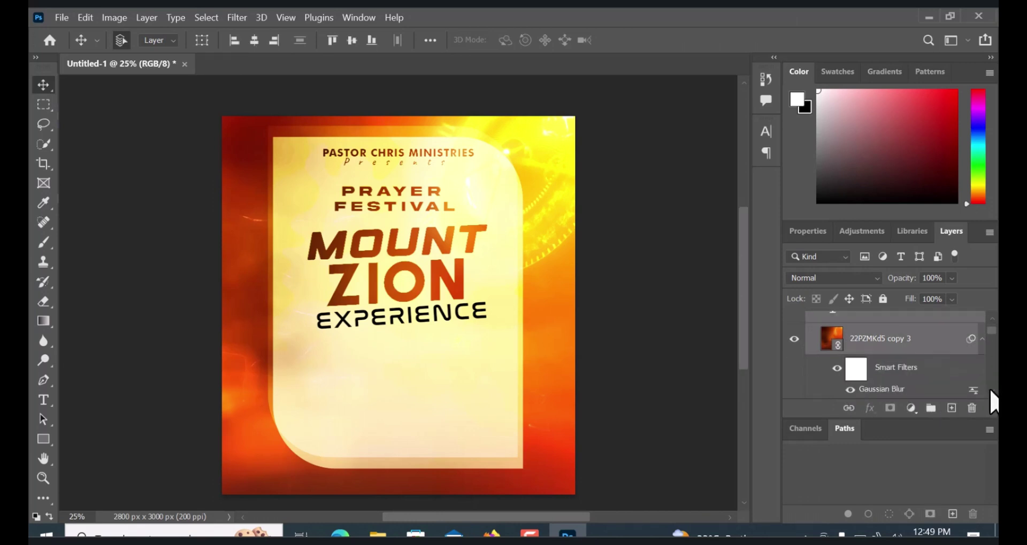
scroll(990, 391, "down", 5)
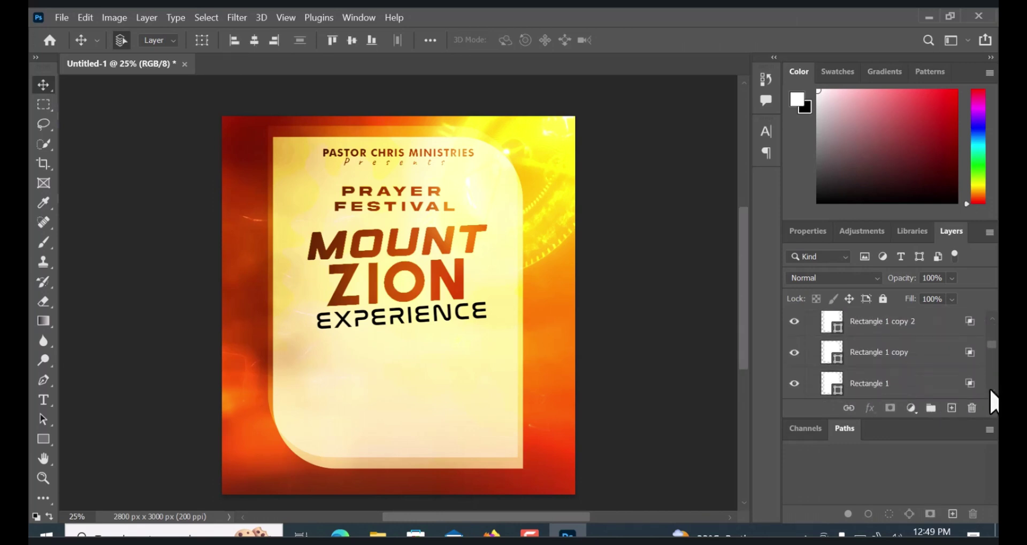
scroll(992, 401, "down", 3)
scroll(993, 332, "up", 2)
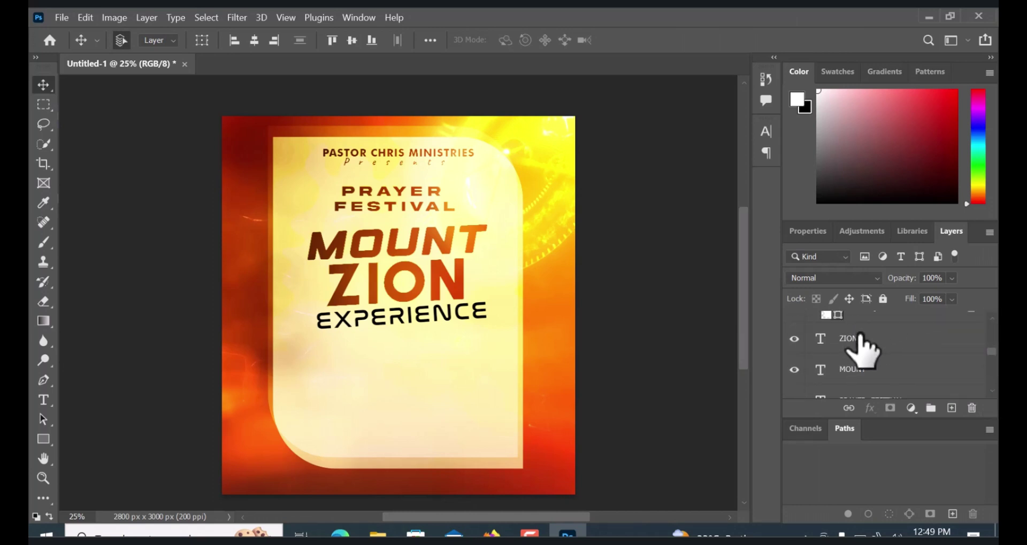
left_click(860, 337)
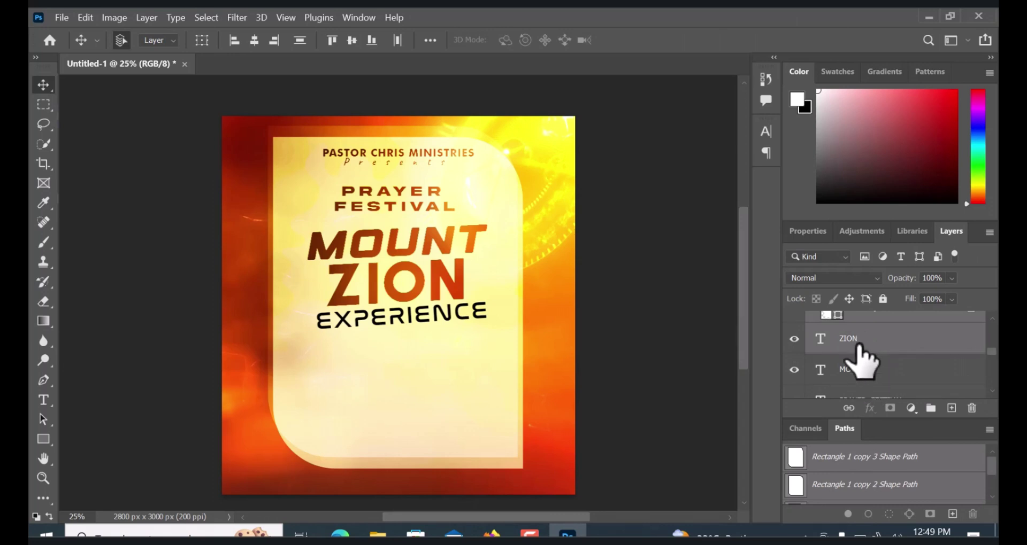
Group the ZION, MOUNT and PRAYER FESTIVAL text layers and hide the new group
left_click(858, 341)
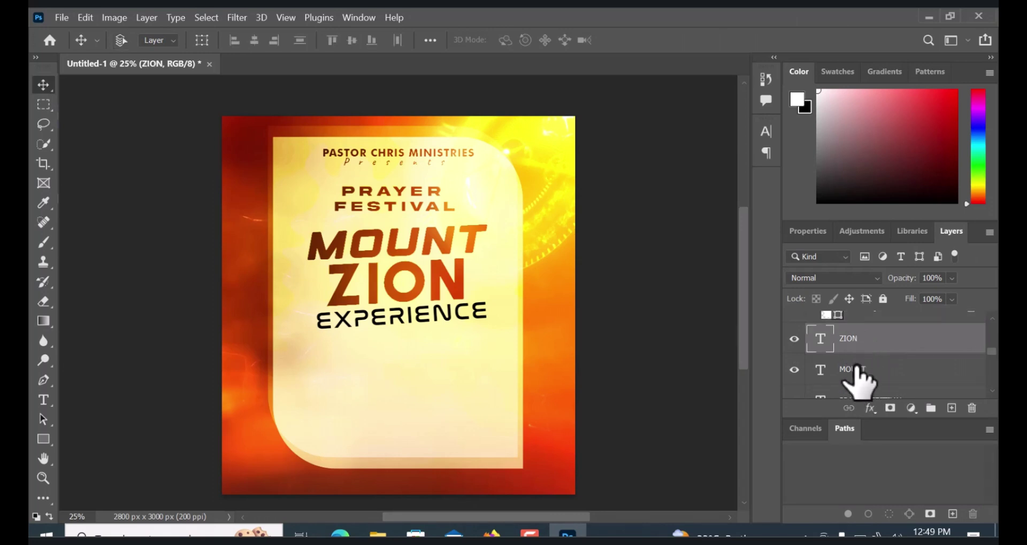
left_click(899, 374, "shift")
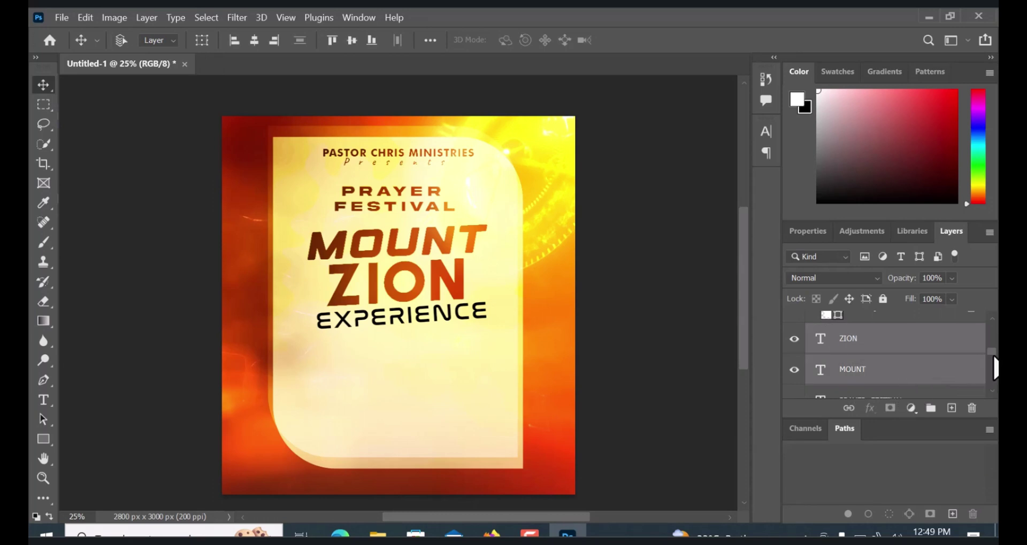
scroll(992, 368, "down", 1)
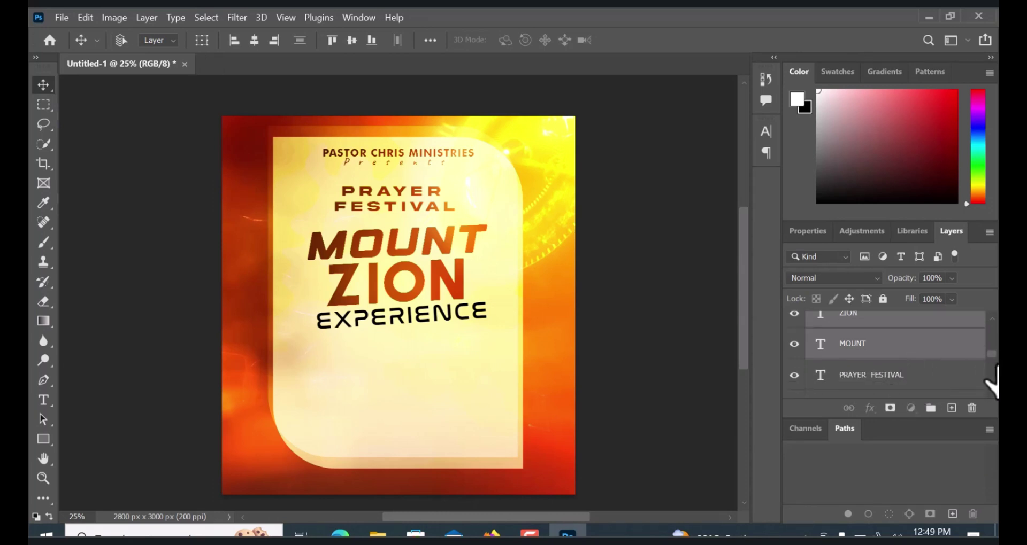
left_click(983, 375, "shift")
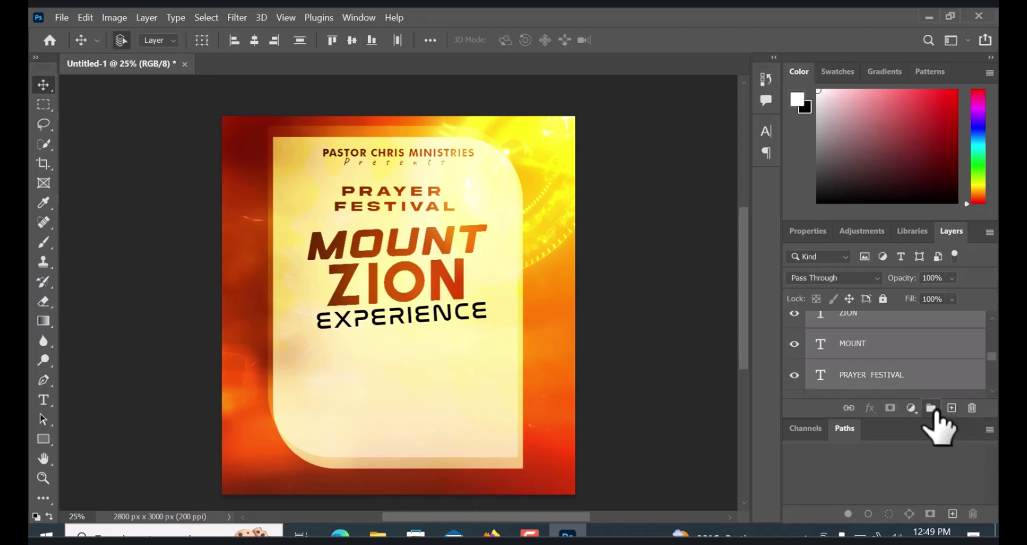
left_click(931, 408)
left_click(794, 321)
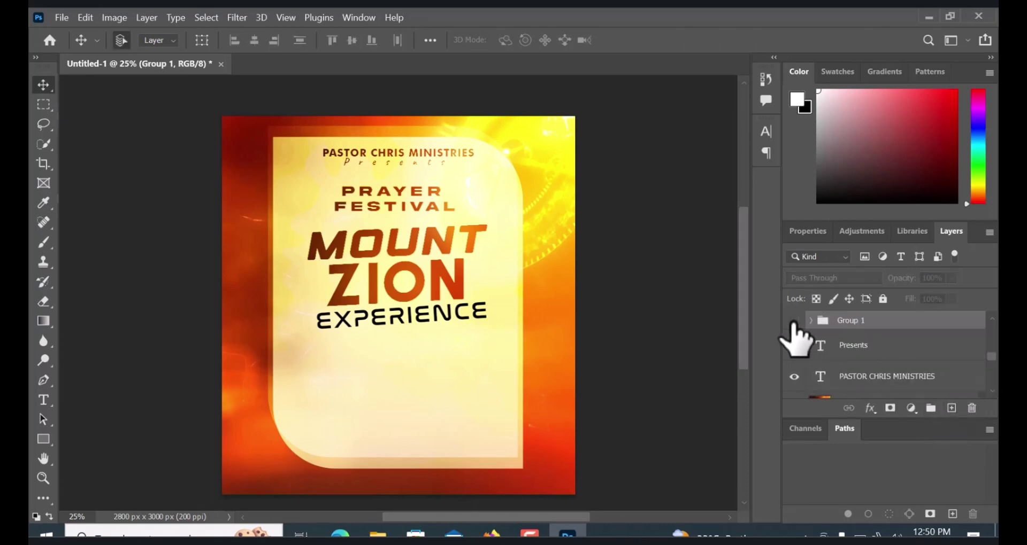
Show the hidden title text group and move it into the box group, directly beneath the 22PZMKd5 copy 3 texture layer
left_click(794, 322)
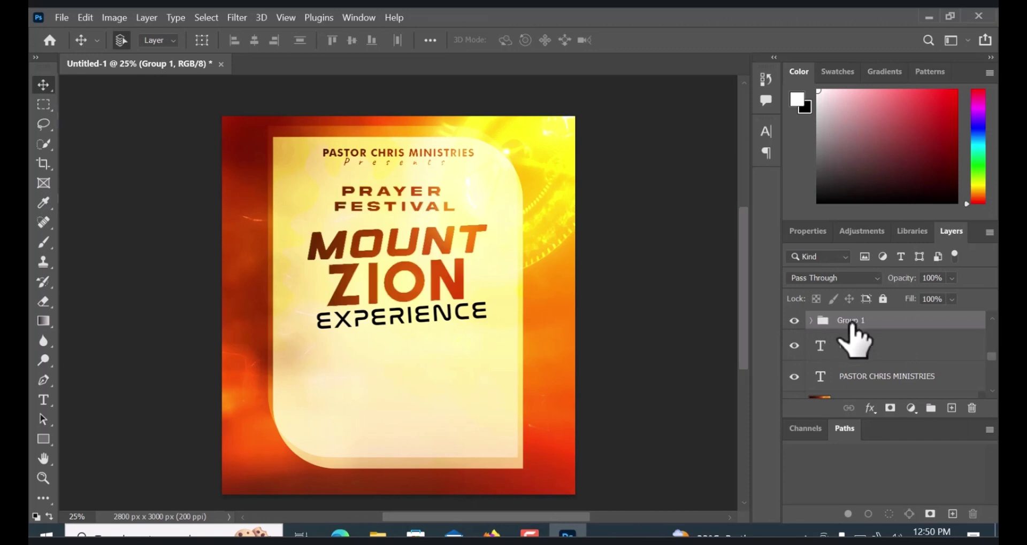
scroll(993, 371, "up", 2)
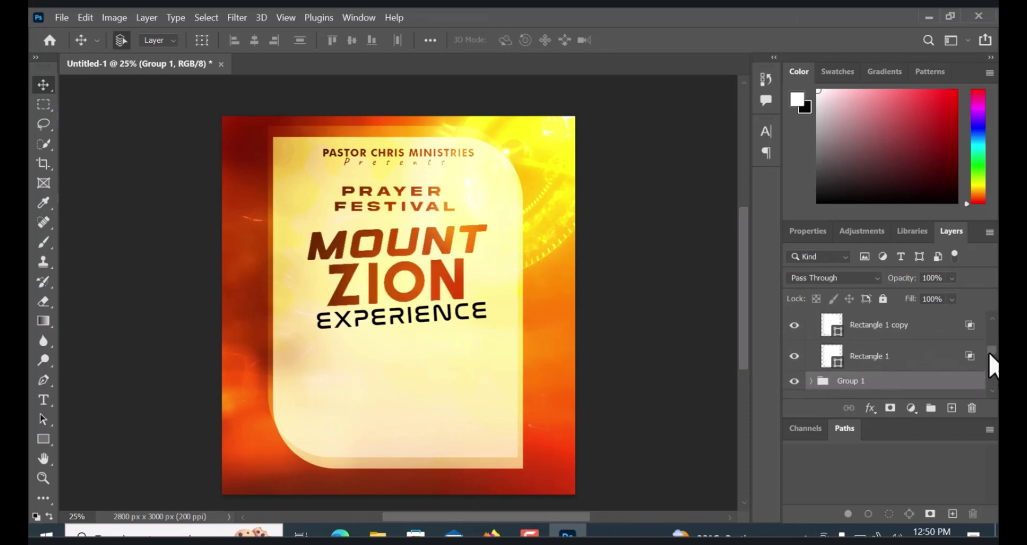
mouse_move(885, 381)
left_mouse_down()
mouse_move(886, 293)
mouse_move(880, 376)
left_mouse_up()
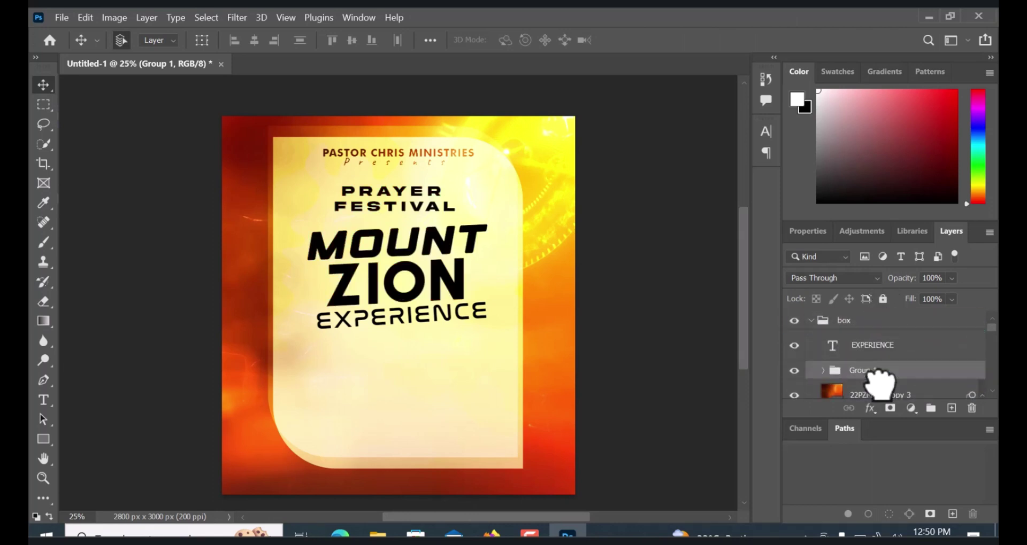
left_click_drag(879, 383, 877, 360)
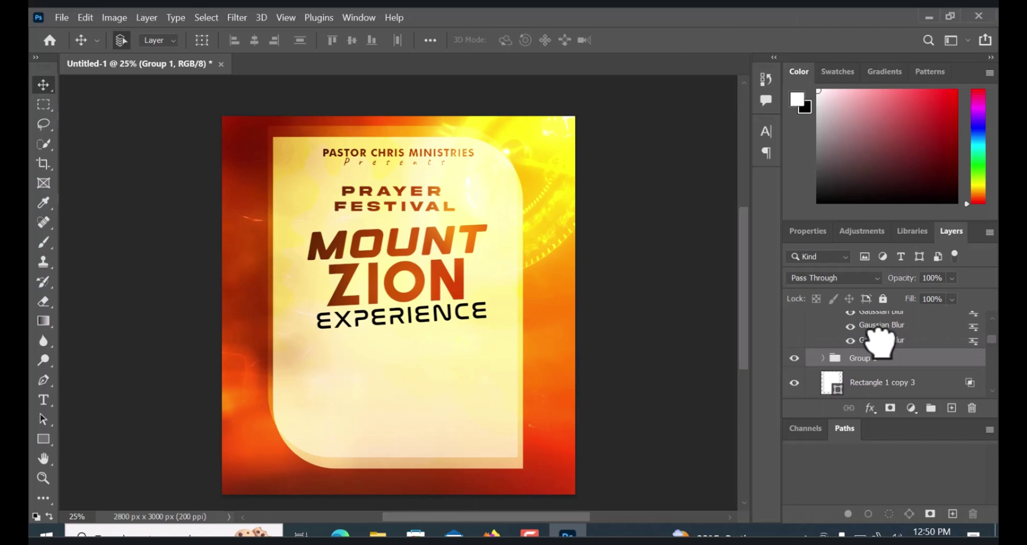
scroll(989, 343, "up", 3)
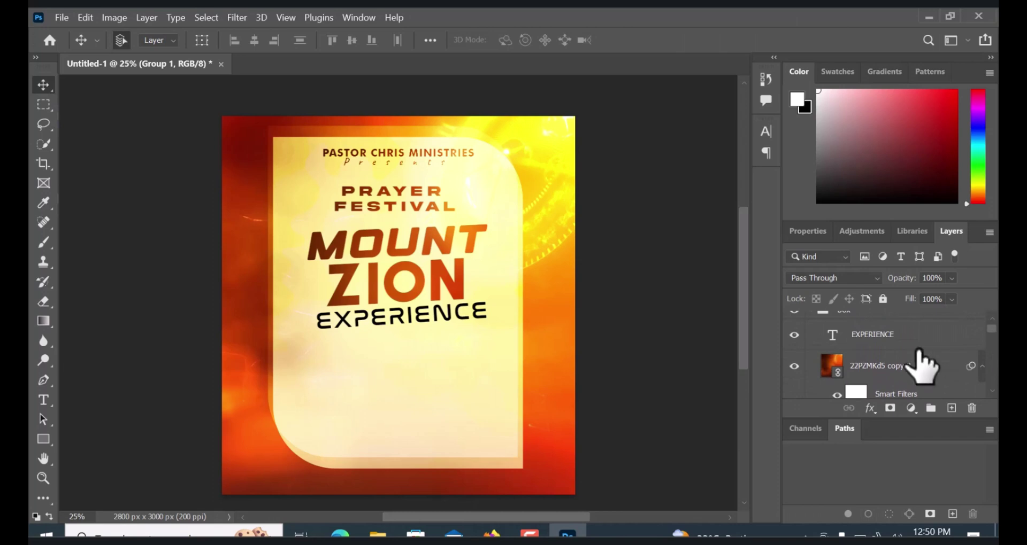
Group the EXPERIENCE text, the 22PZMKd5 copy 3 texture and the title text group together, and toggle the new group's visibility to check it
left_click(871, 359, "shift")
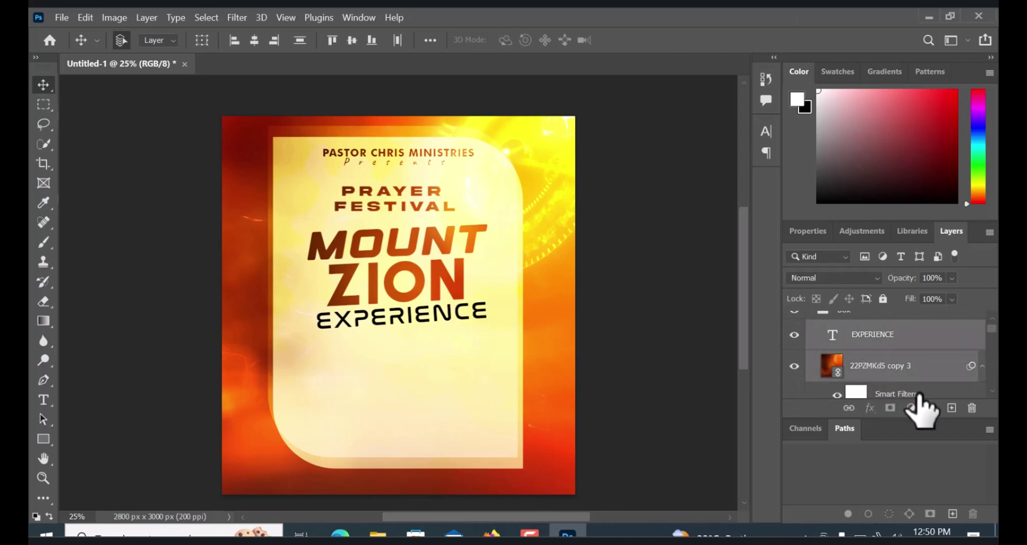
left_click(930, 408)
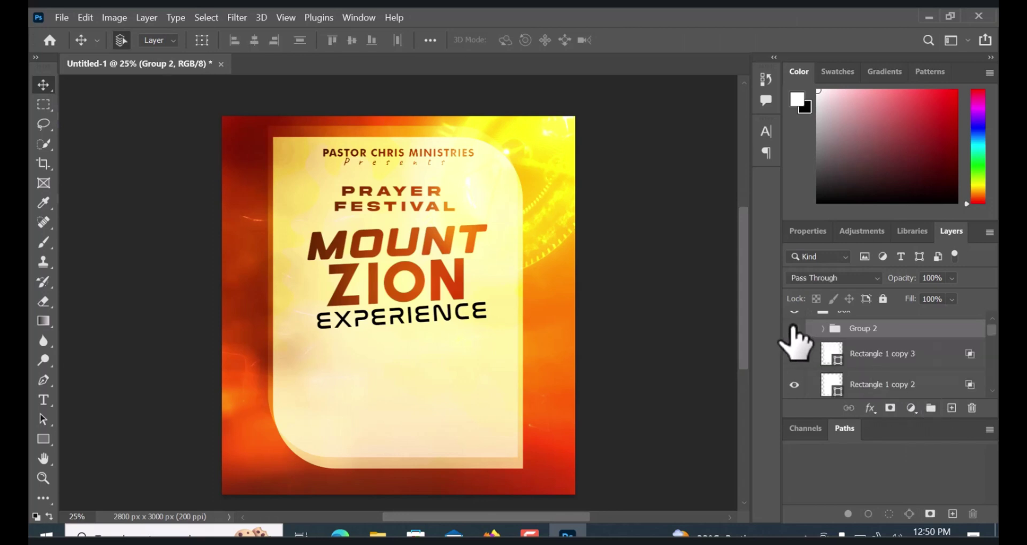
left_click(794, 329)
left_click(794, 328)
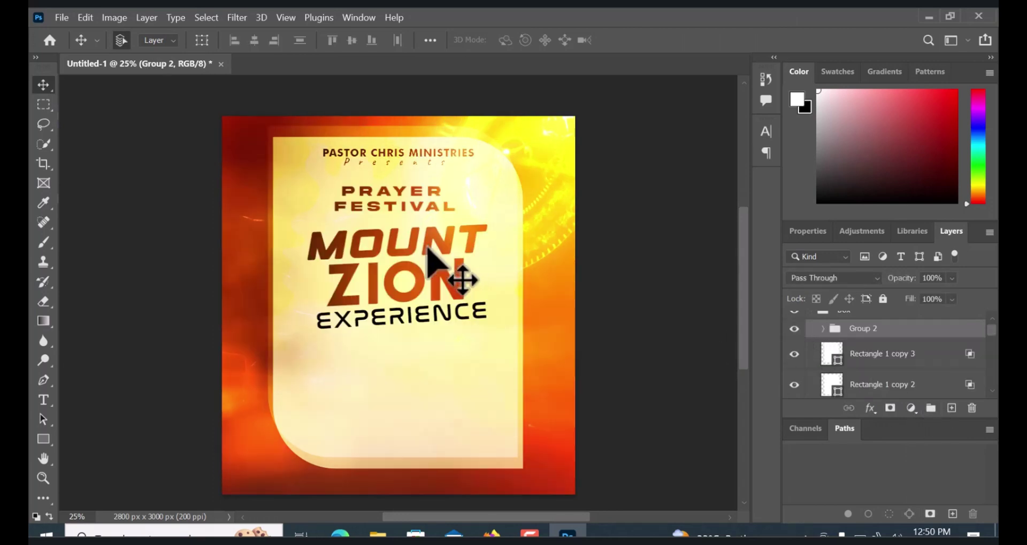
Move the whole title group slightly up so PRAYER FESTIVAL sits just below the Presents line
key("ctrl+t")
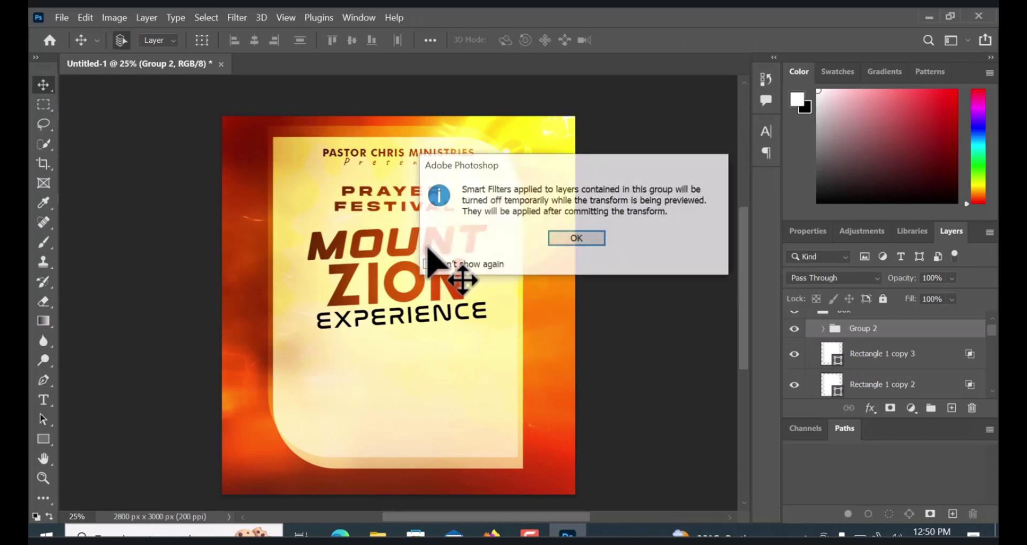
left_click(568, 244)
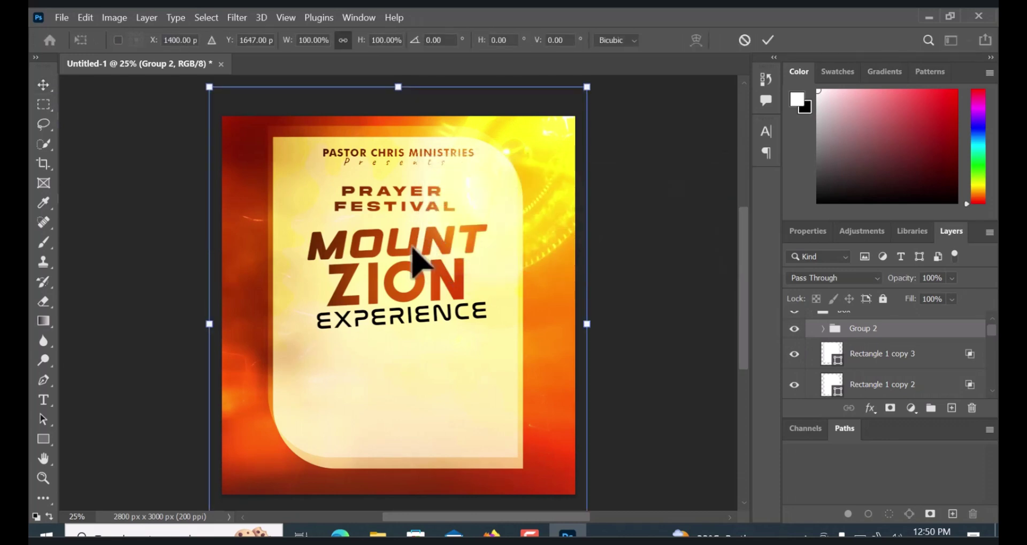
left_click_drag(412, 254, 415, 249)
left_click(769, 40)
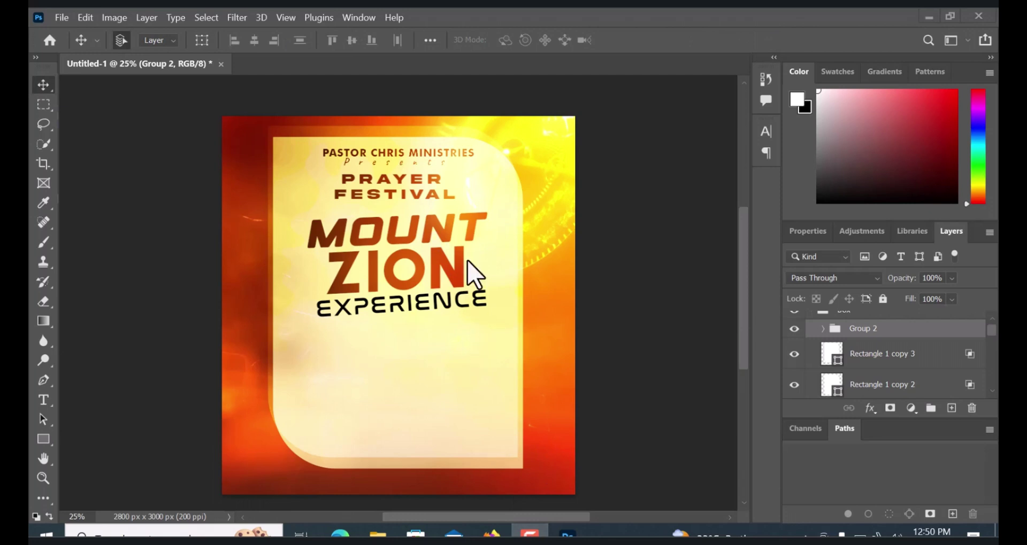
Place the Pngtree glitter yellow light effect PNG on the flyer, scaled to about 20.87% and positioned between MOUNT and ZION
left_click(379, 534)
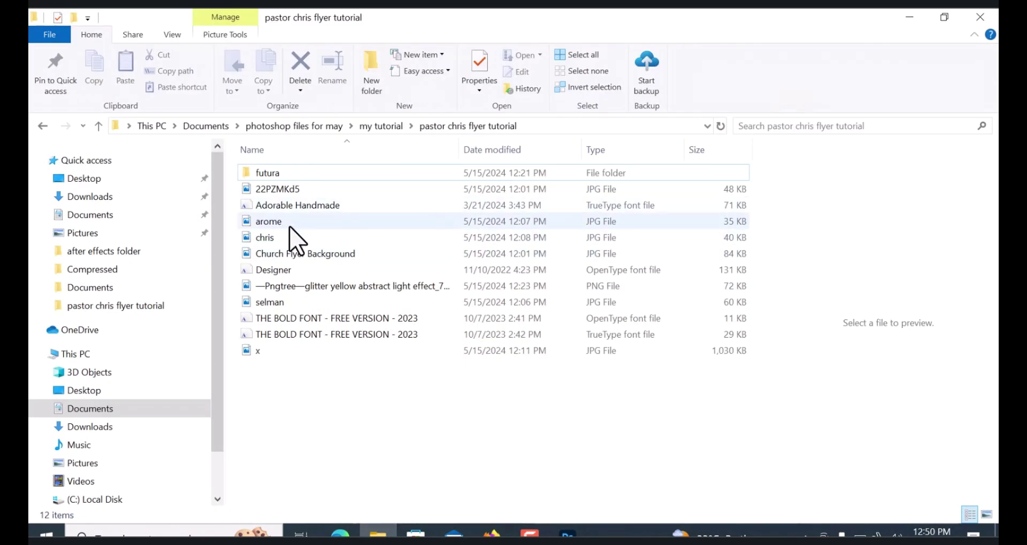
left_click(322, 289)
left_click_drag(321, 288, 409, 345)
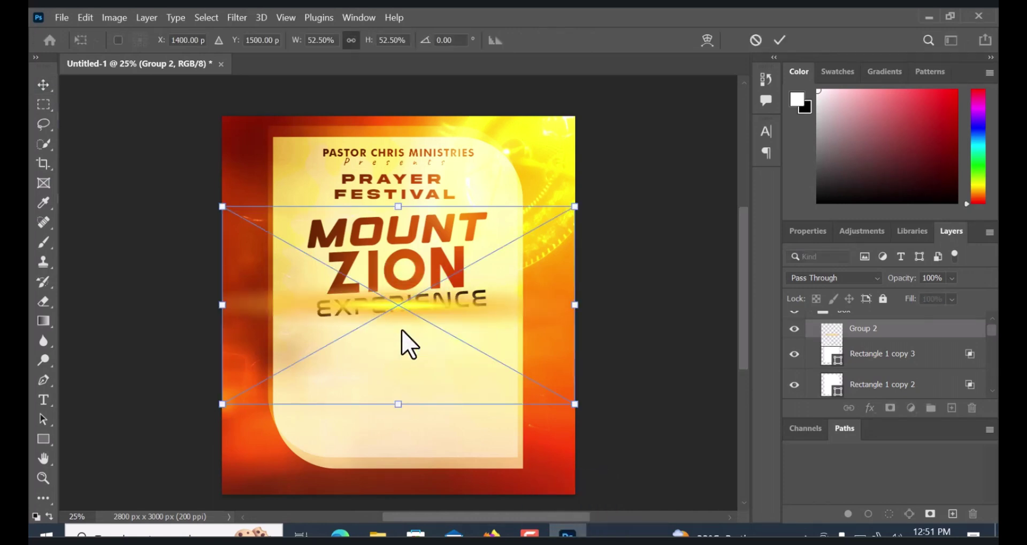
left_click_drag(398, 302, 399, 242)
left_click_drag(578, 150, 393, 248)
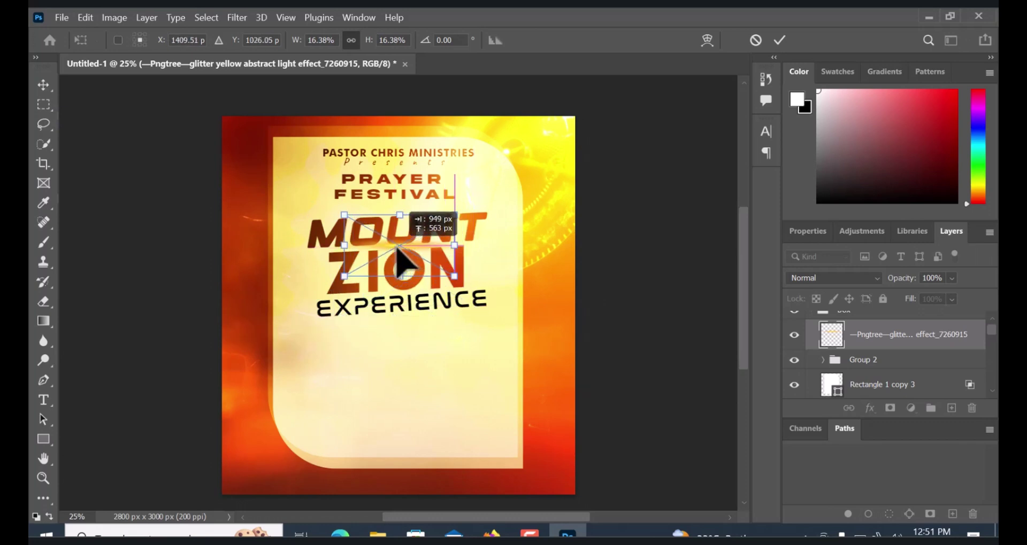
left_click_drag(454, 215, 466, 208)
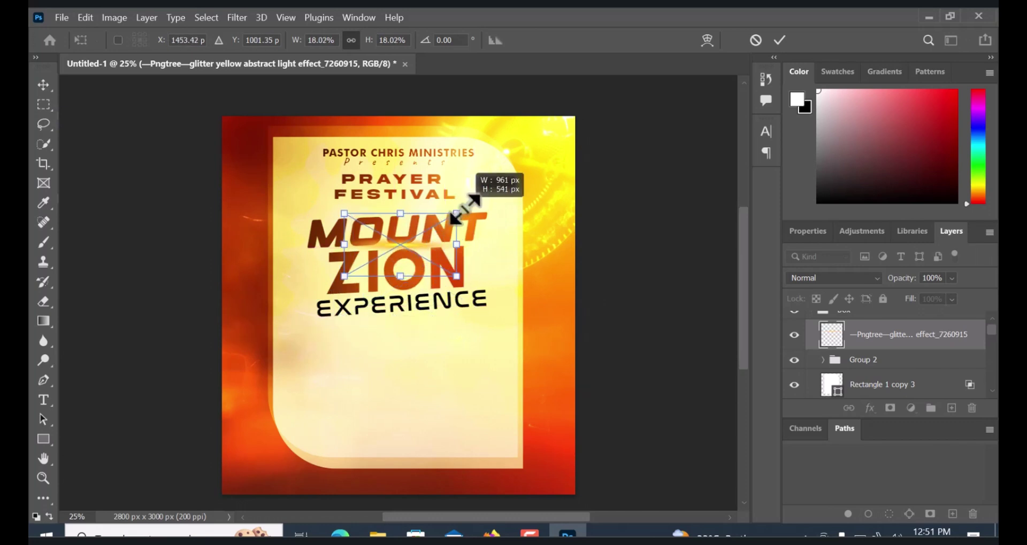
left_click_drag(344, 277, 326, 286)
left_click(780, 40)
Keep the light effect's blend mode at Normal and rotate it to about -2.86° to follow the slant of the title
left_click(842, 276)
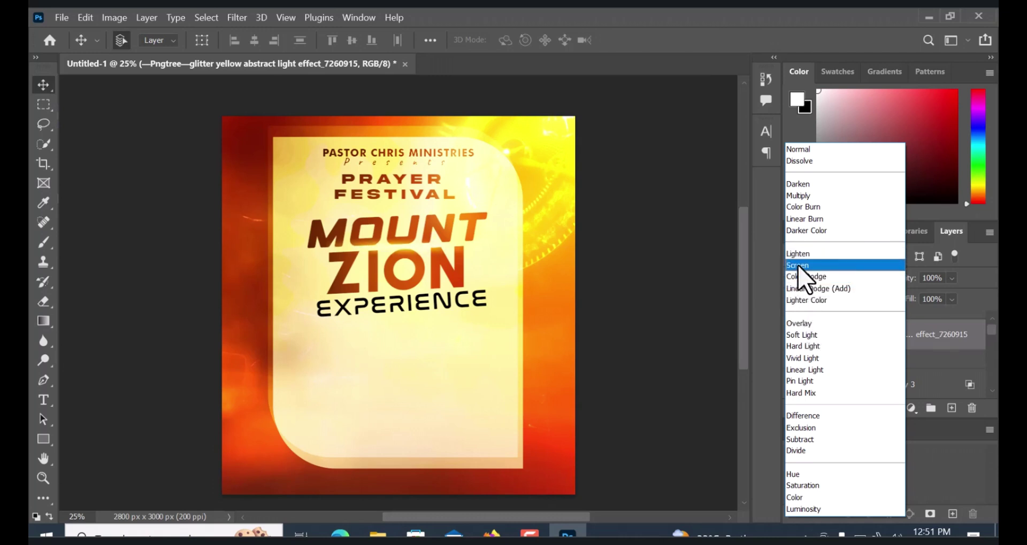
left_click(797, 151)
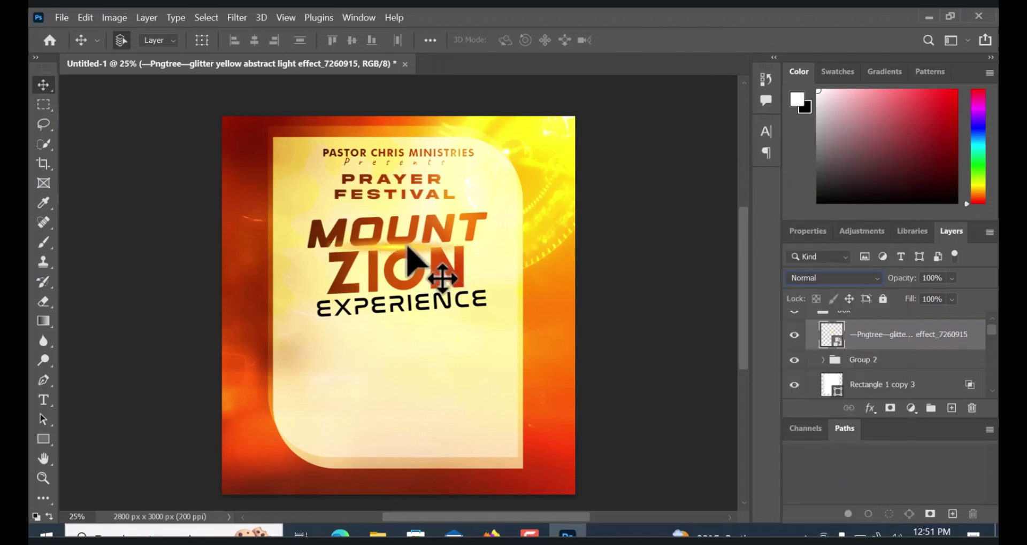
key("ctrl+t")
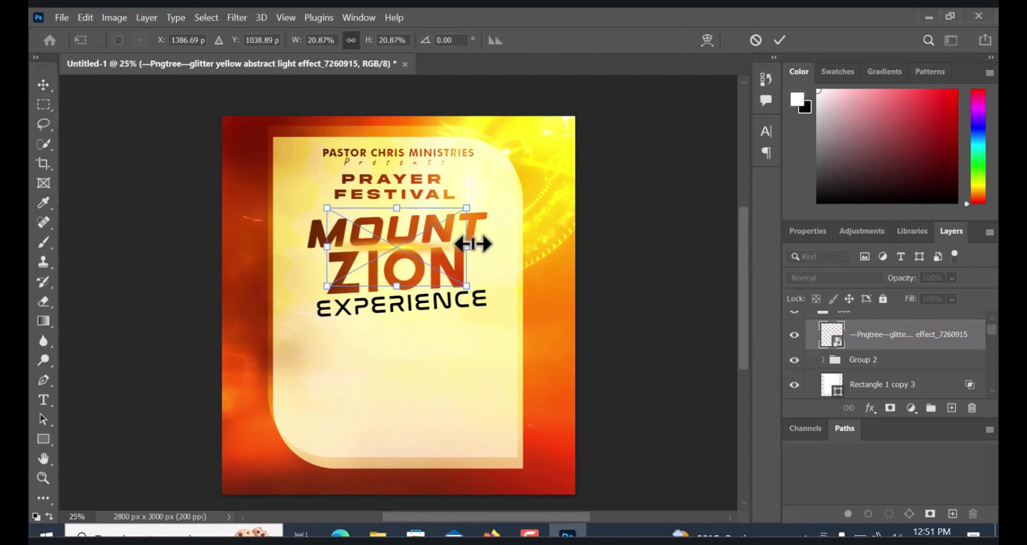
left_click_drag(475, 200, 480, 197)
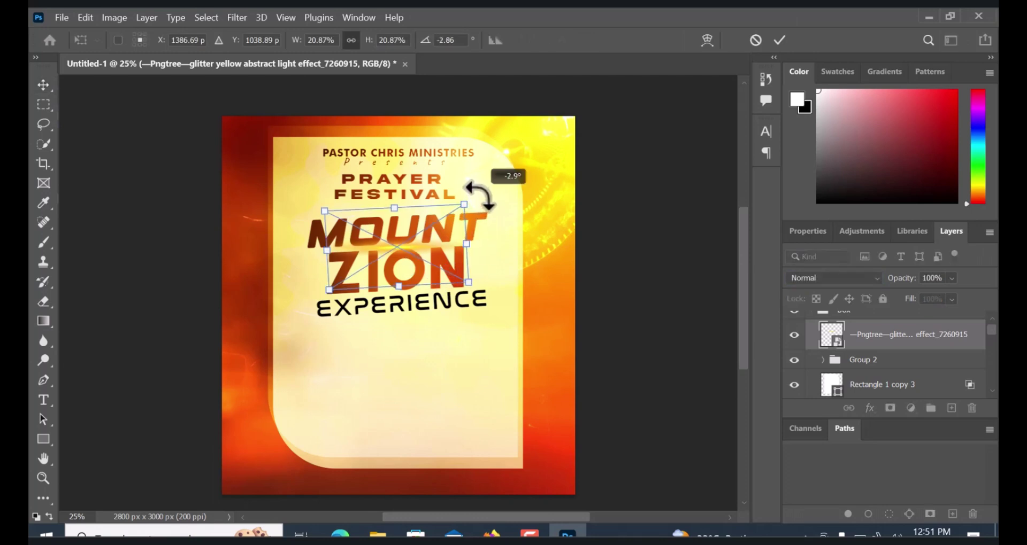
left_click(780, 40)
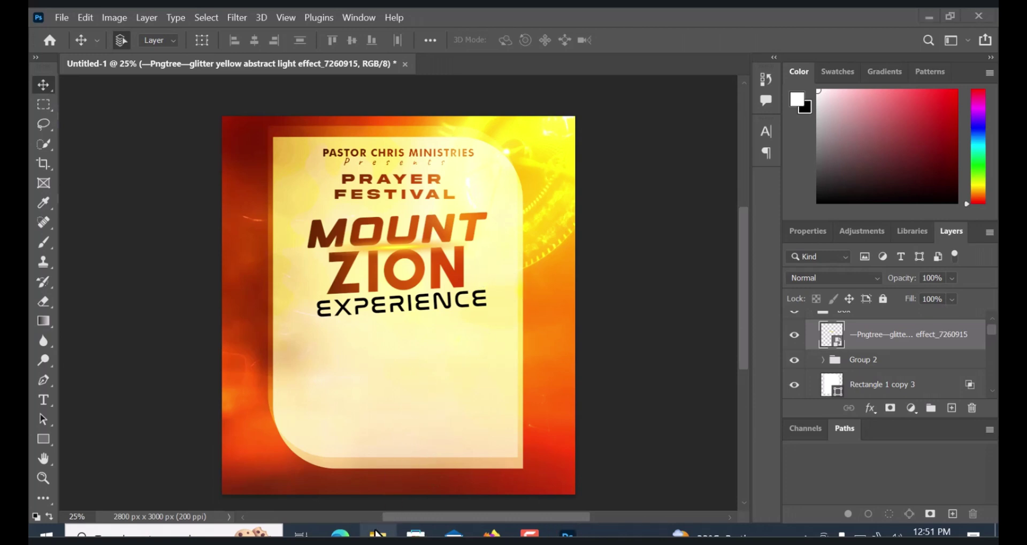
Place the chris JPG photo from the tutorial folder onto the flyer at 100% scale
mouse_move(378, 533)
left_click(358, 473)
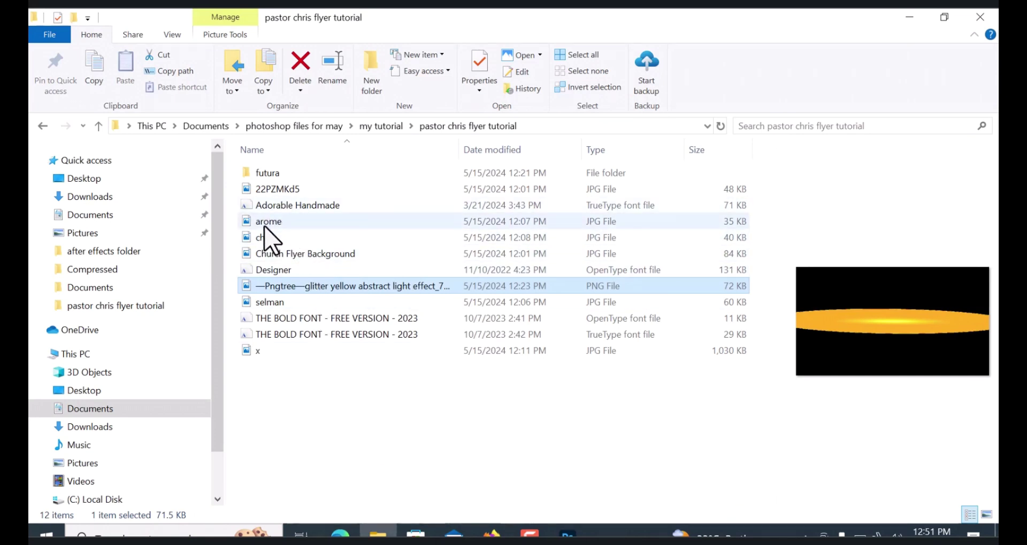
left_click_drag(265, 240, 406, 386)
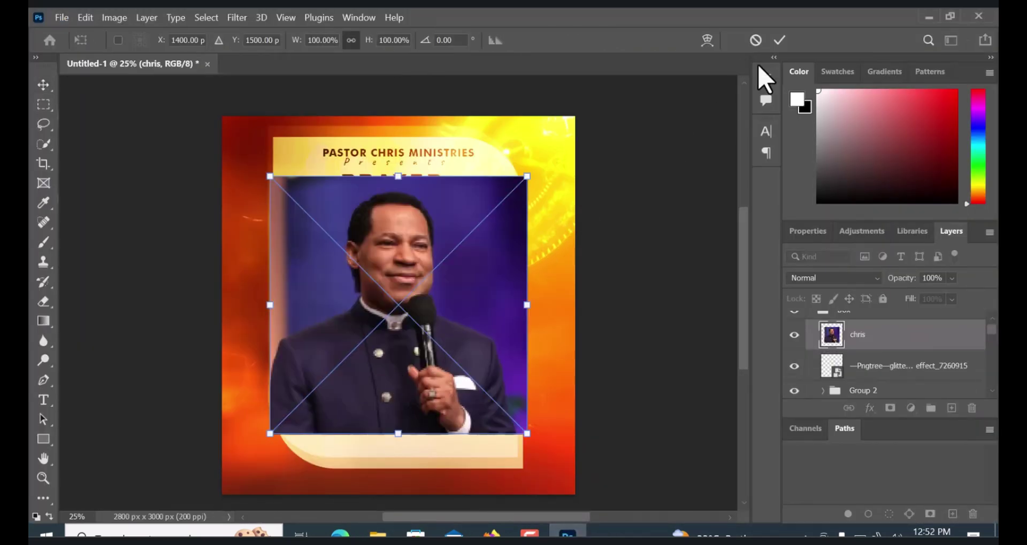
key("Return")
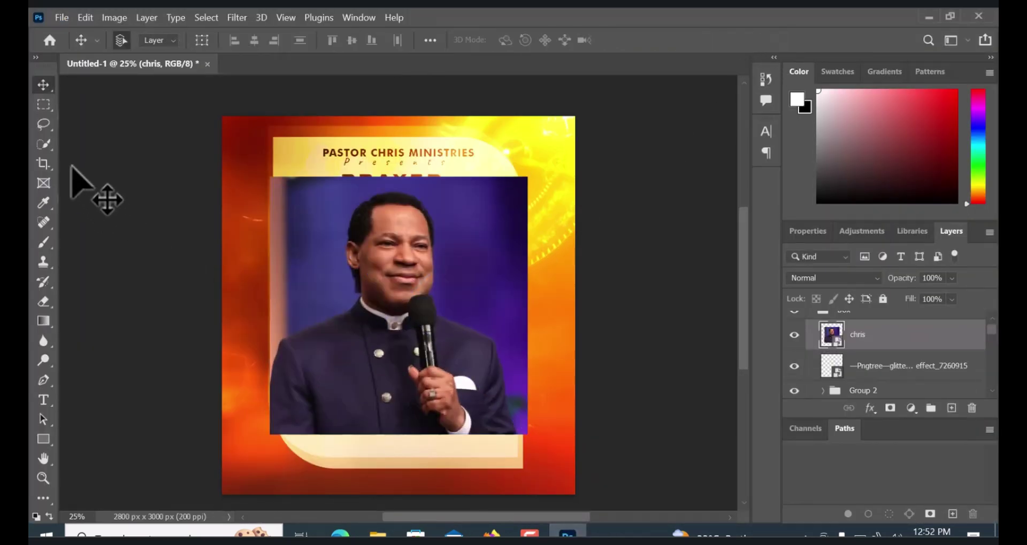
Cut out the man in the photo with Select Subject, copy him to a new layer and delete the original chris layer
left_click(43, 144)
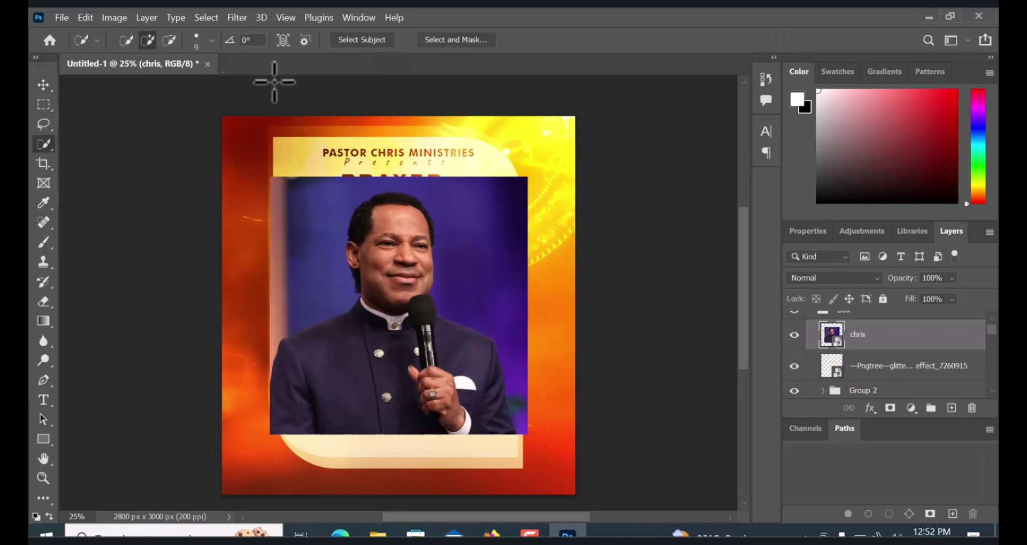
left_click(358, 43)
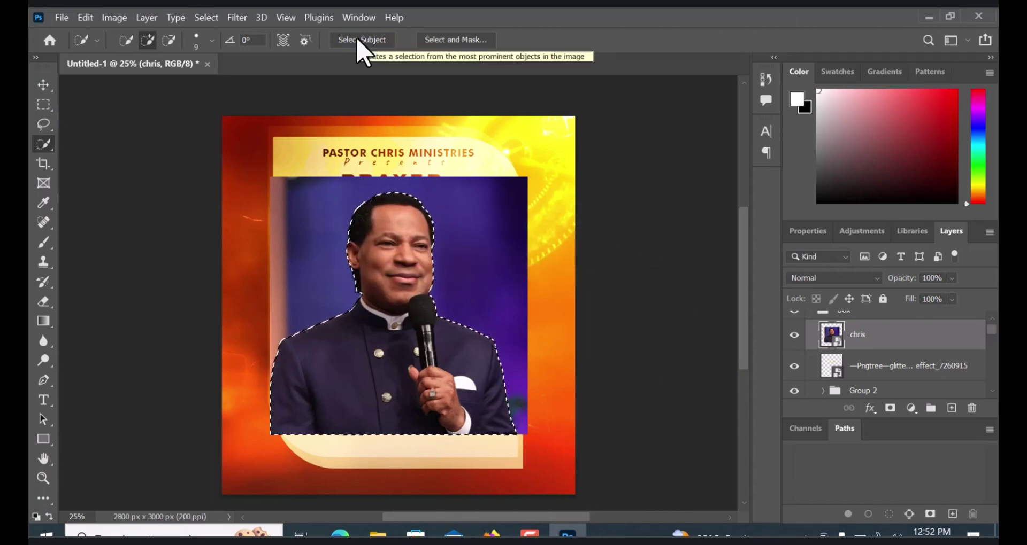
key("ctrl+j")
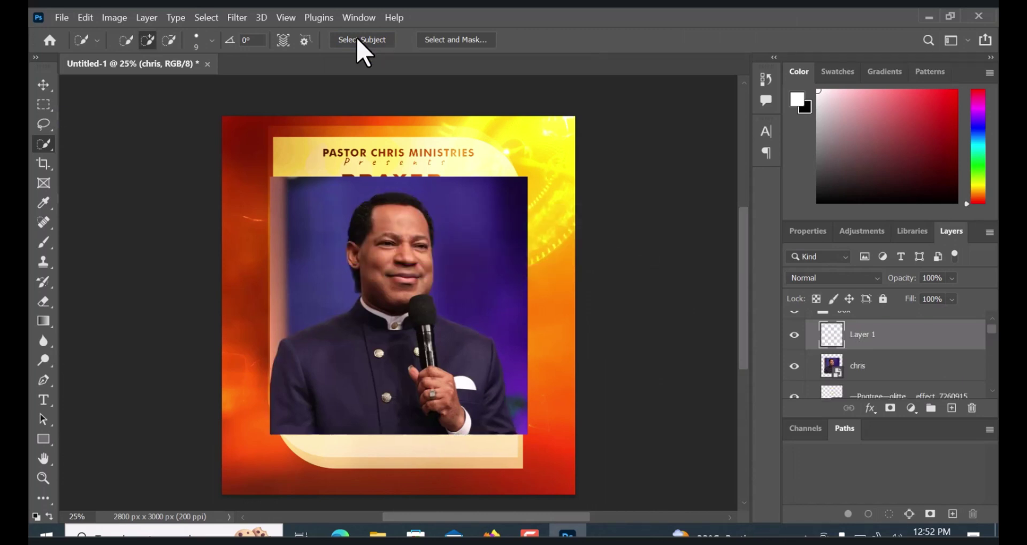
left_click(871, 377)
key("Delete")
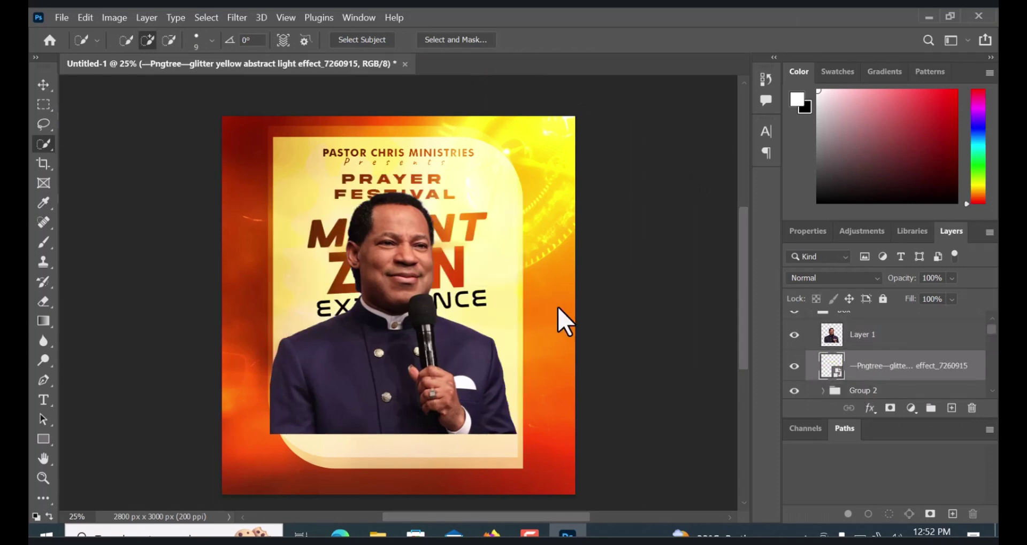
Scale the man's cutout down to roughly half size and position it inside the box just below the EXPERIENCE text
left_click(44, 84)
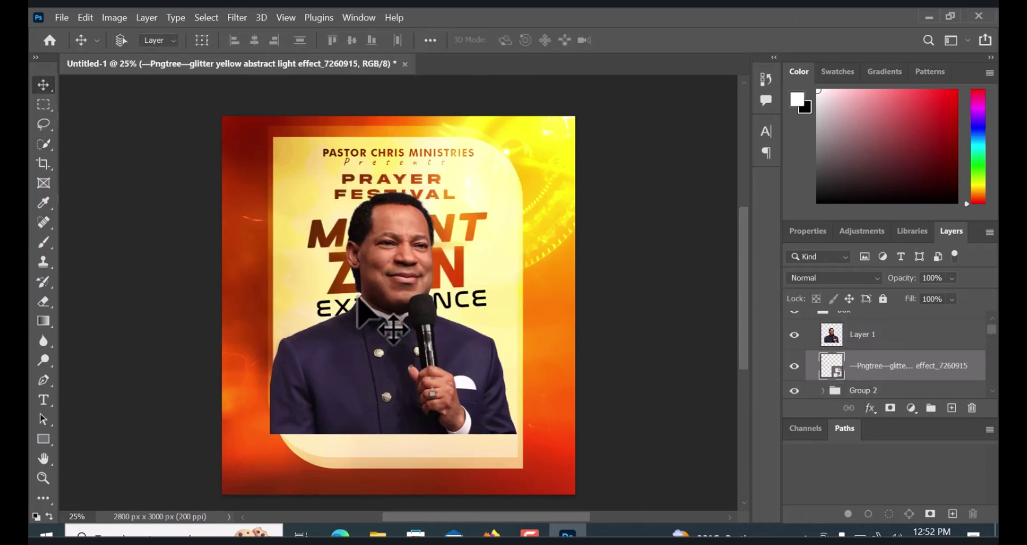
key("ctrl+t")
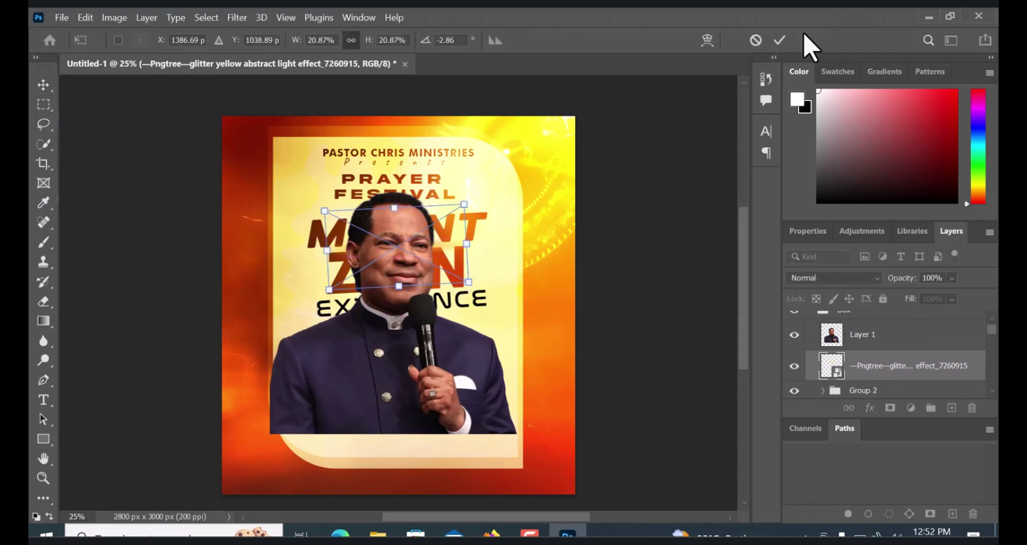
left_click(778, 40)
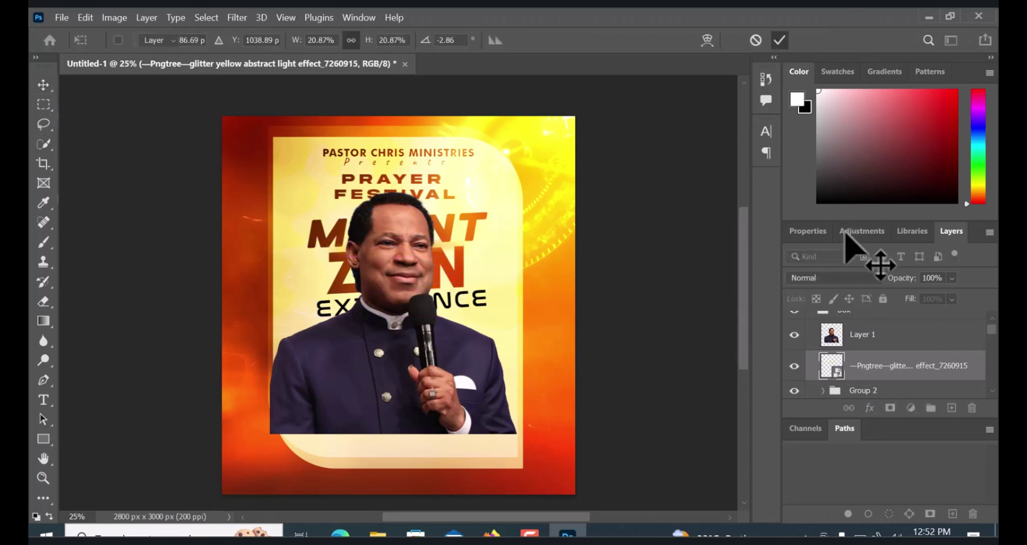
left_click(855, 337)
key("ctrl+t")
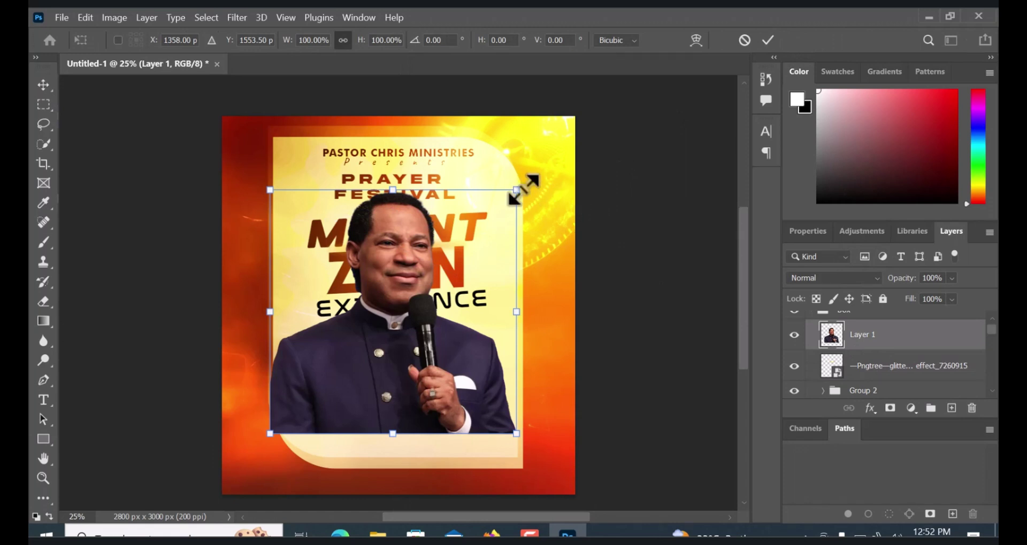
left_click_drag(518, 191, 351, 341)
left_click_drag(331, 388, 404, 359)
left_click_drag(360, 411, 328, 427)
double_click(393, 357)
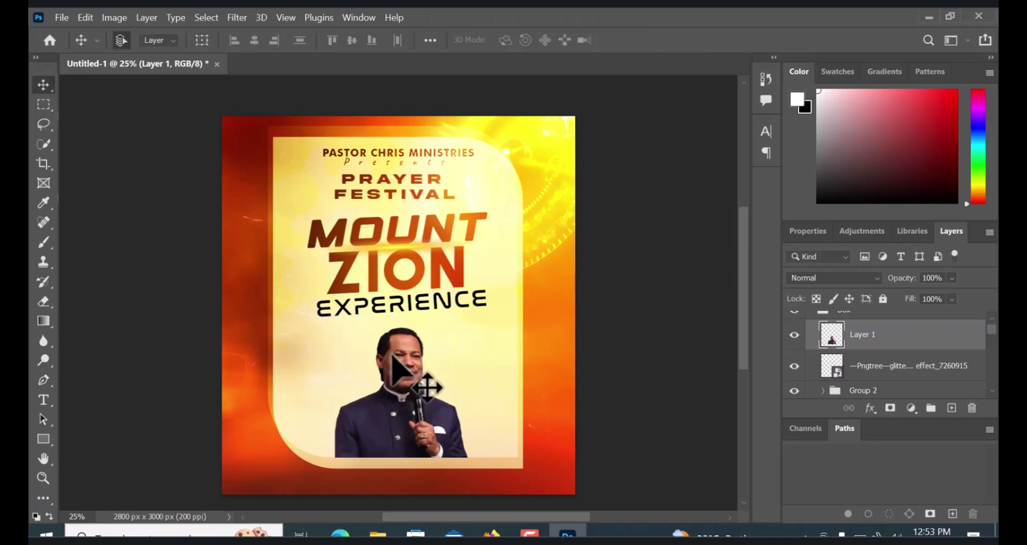
left_click_drag(394, 355, 396, 350)
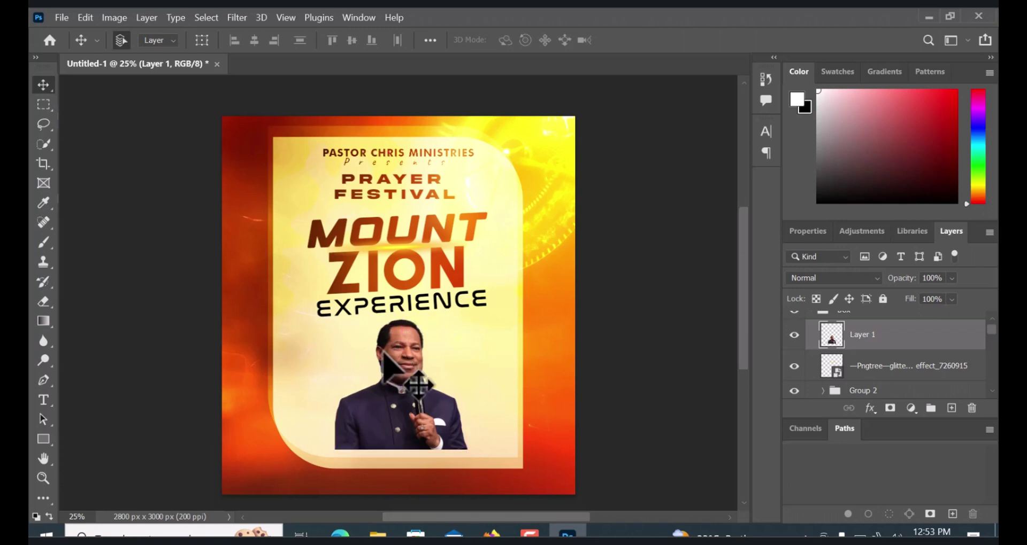
Fade out the bottom edge of the man's cutout using the Eraser with a soft 1000 px brush
left_click(42, 304)
left_click(86, 300)
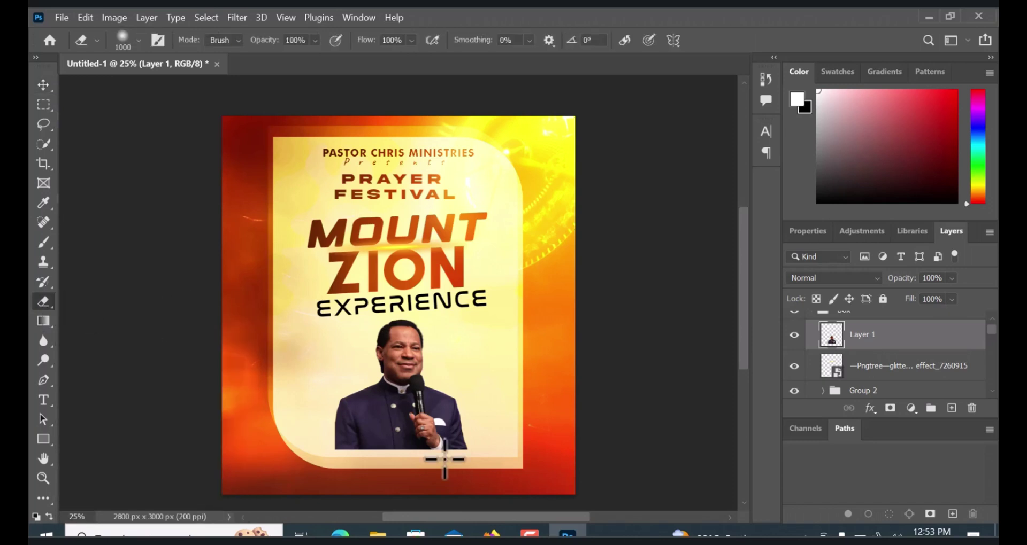
mouse_move(371, 481)
left_mouse_down()
mouse_move(514, 489)
mouse_move(374, 481)
mouse_move(257, 493)
mouse_move(452, 504)
mouse_move(413, 507)
mouse_move(466, 497)
mouse_move(435, 509)
mouse_move(421, 493)
mouse_move(452, 496)
mouse_move(305, 500)
mouse_move(569, 472)
mouse_move(529, 470)
left_mouse_up()
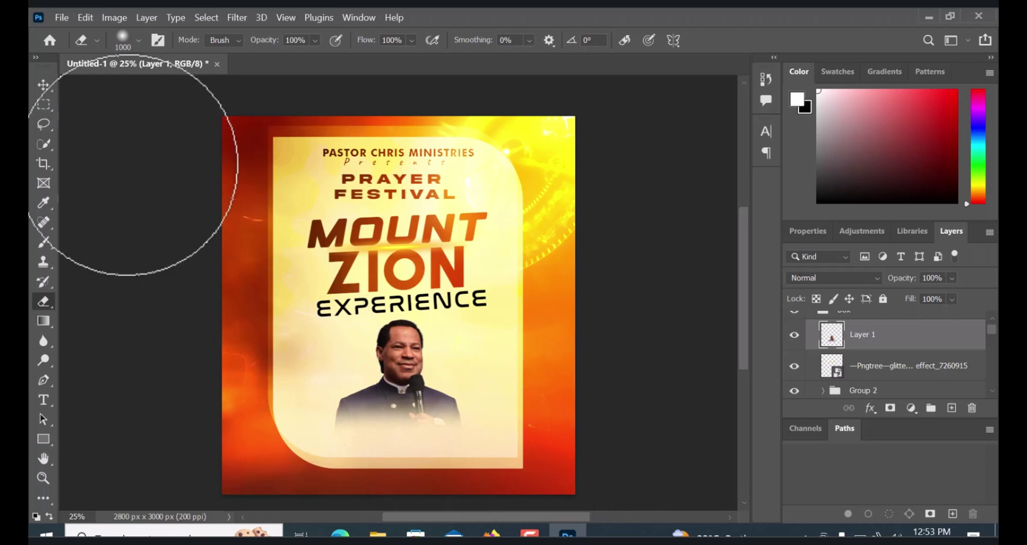
Move the man's cutout up slightly below the EXPERIENCE text and scale it to about 106.5%
left_click(44, 84)
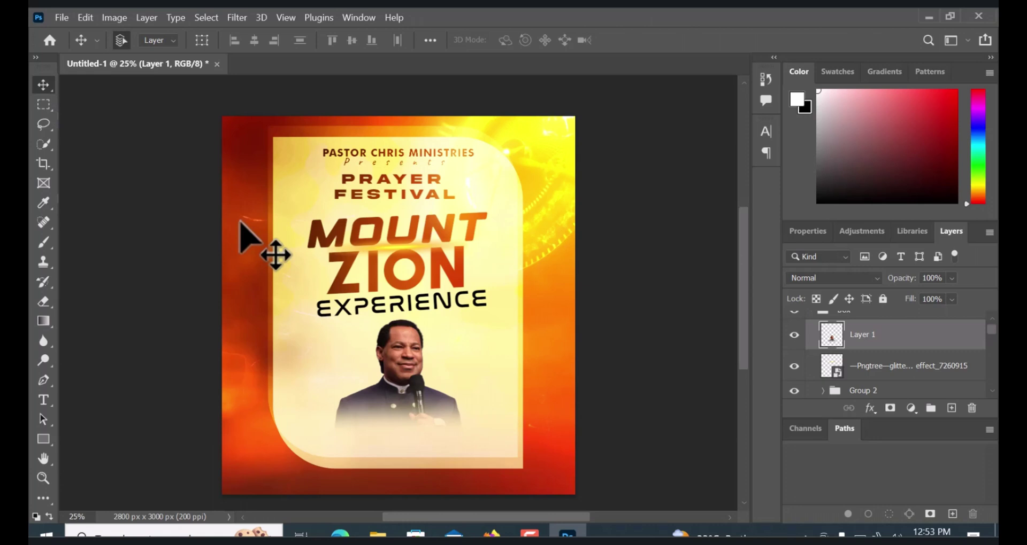
right_click(400, 355)
left_click(410, 380)
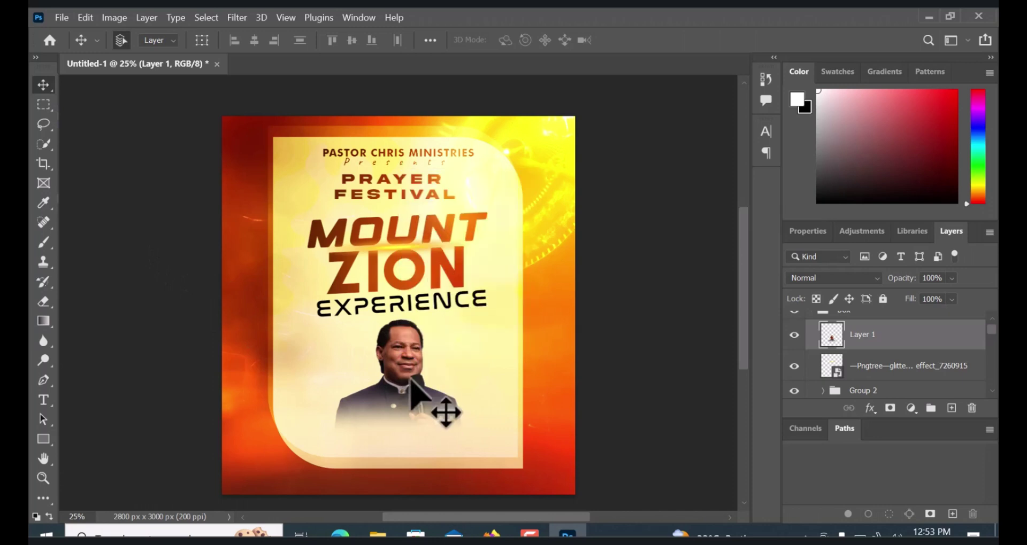
left_click_drag(412, 380, 412, 374)
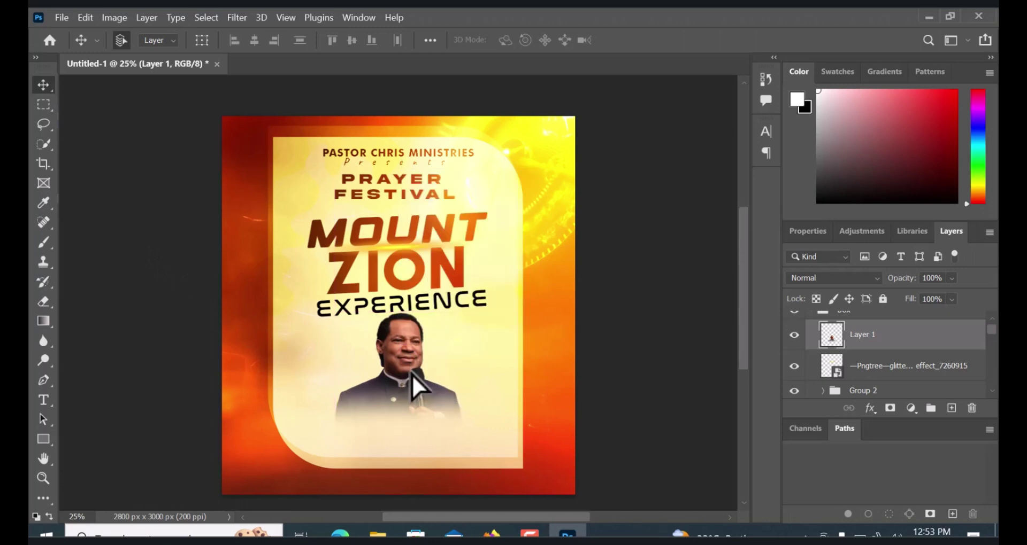
key("ctrl+t")
left_click_drag(333, 311, 326, 304)
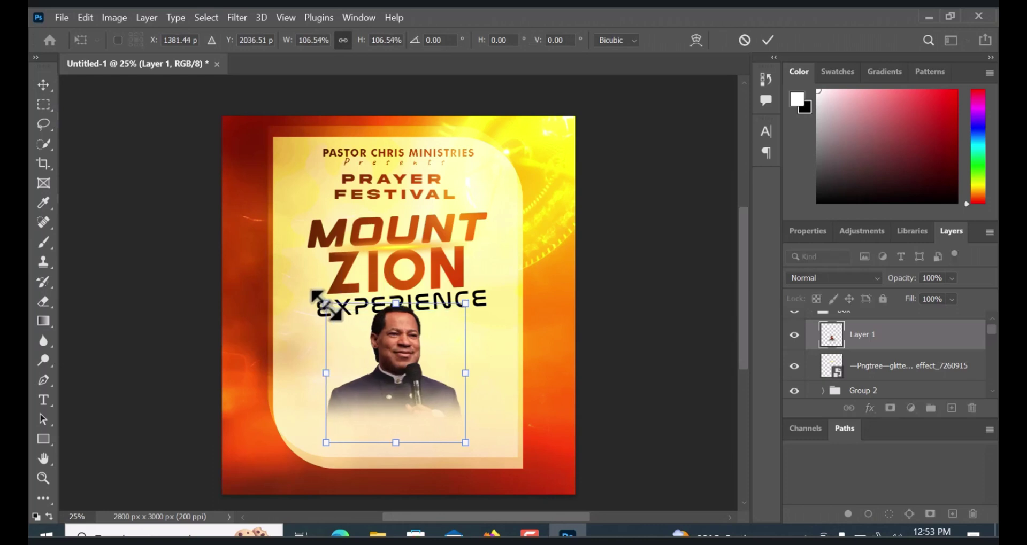
left_click(768, 40)
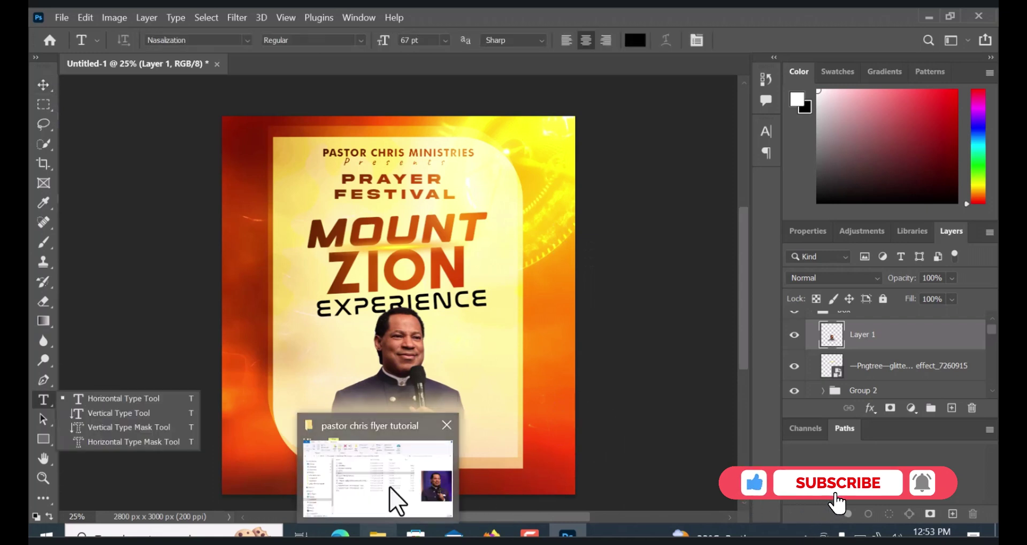
Place the selman JPG photo from the pastor chris flyer tutorial folder onto the flyer at 100% scale
left_click(394, 499)
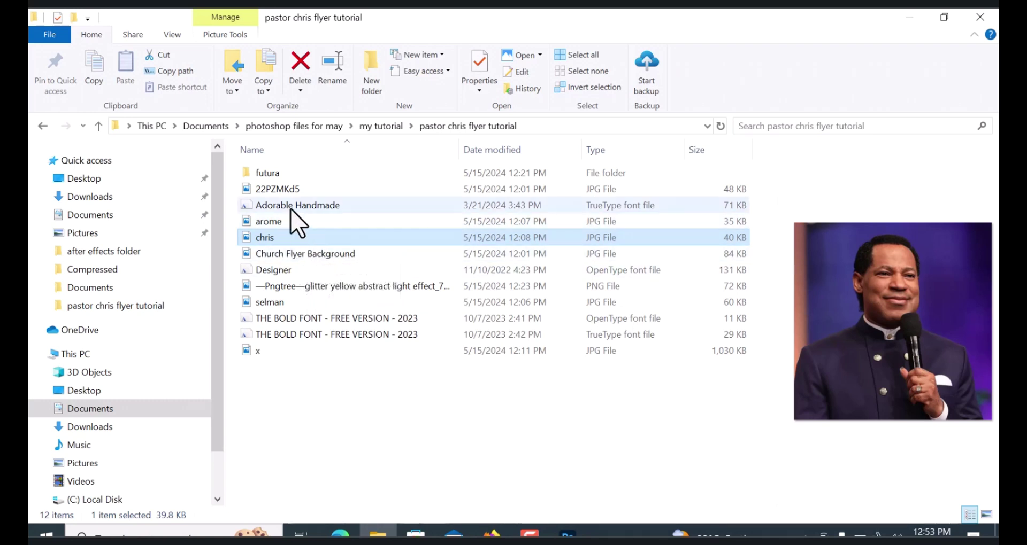
left_click(279, 304)
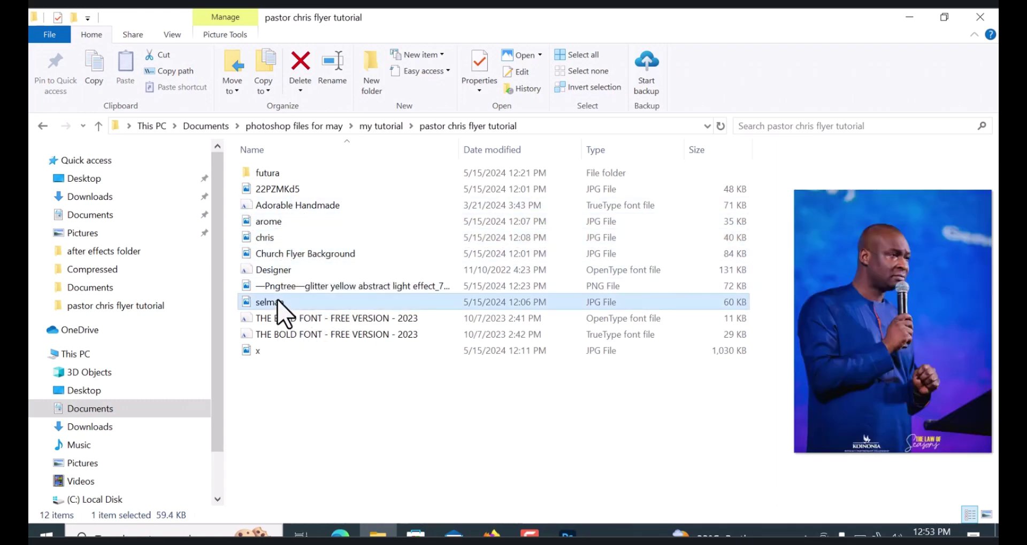
left_click_drag(269, 303, 366, 406)
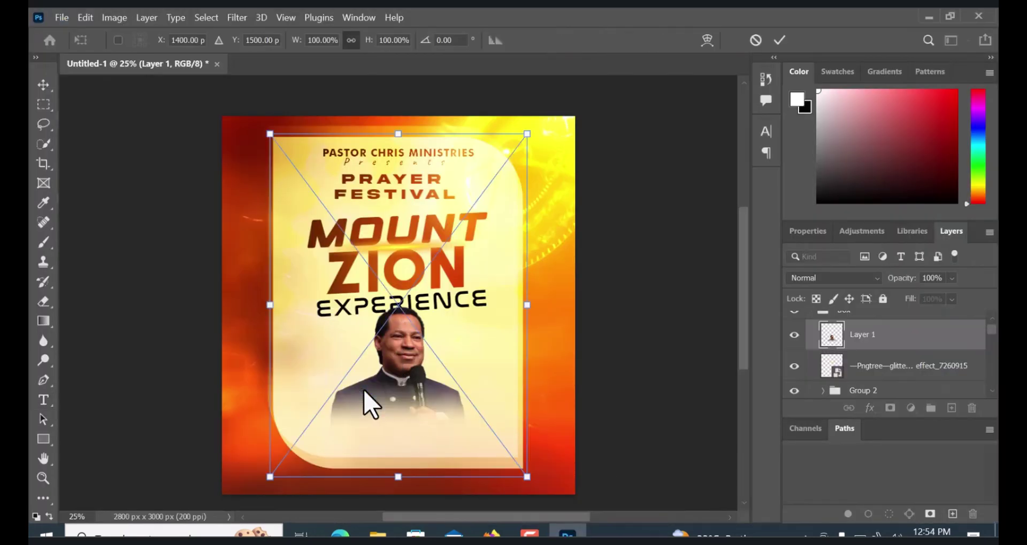
left_click(778, 40)
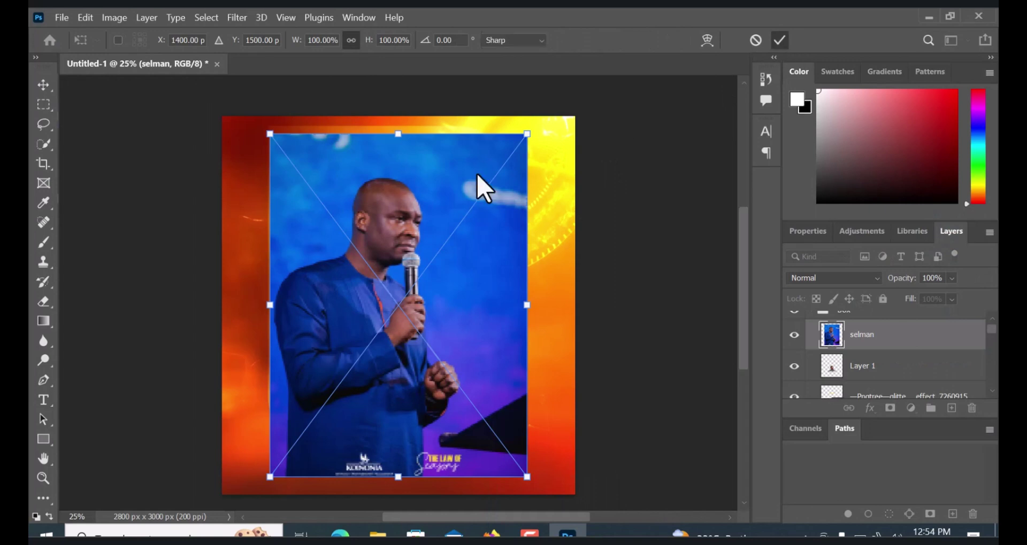
Cut out the man in the selman photo with Select Subject, copy him to a new layer and delete the original selman layer
key("t")
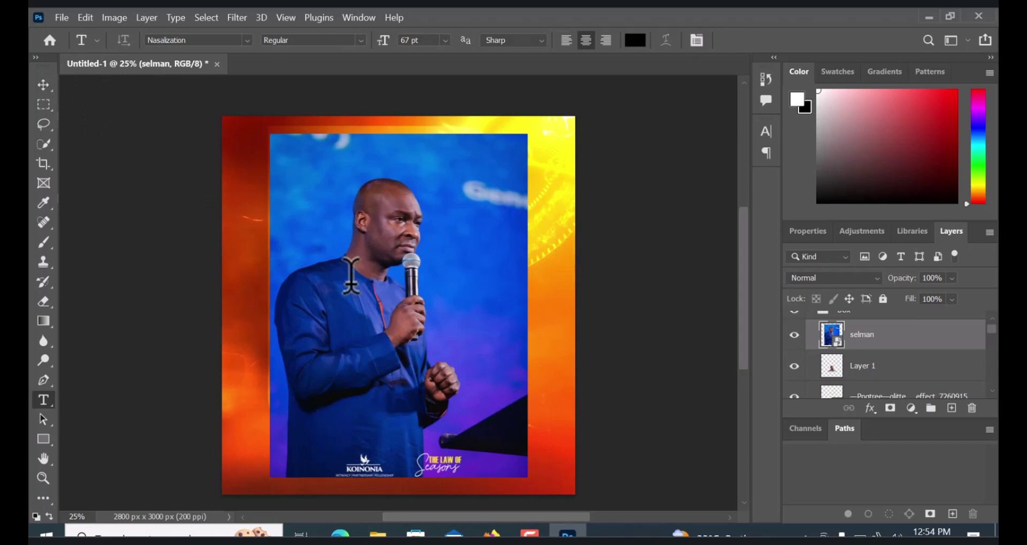
left_click(43, 144)
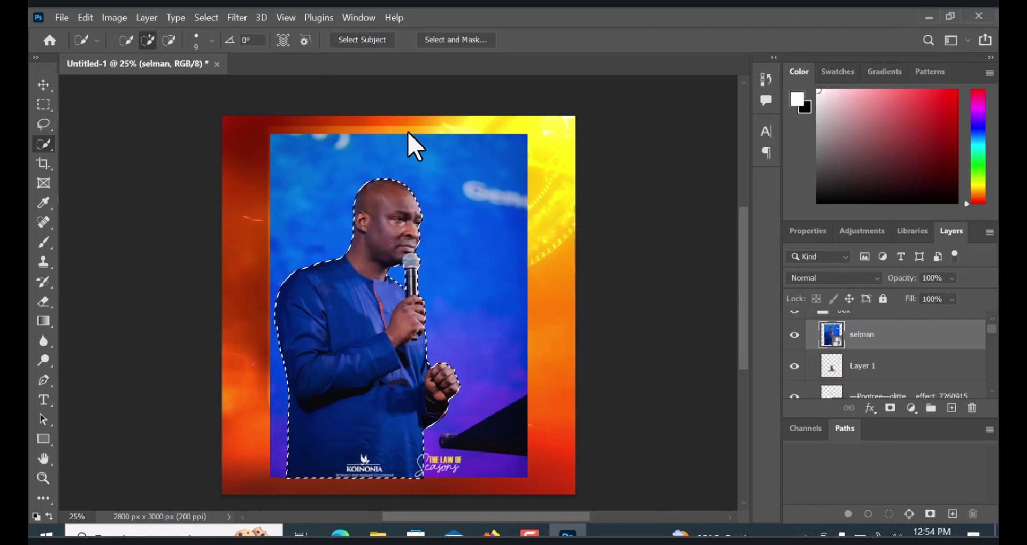
key("ctrl+j")
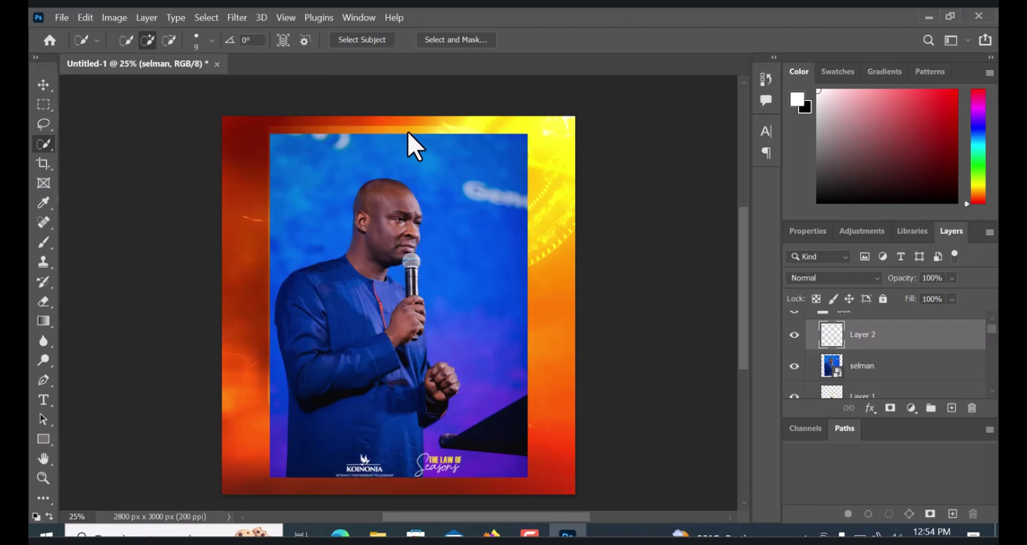
left_click(869, 375)
left_click_drag(867, 383, 871, 386)
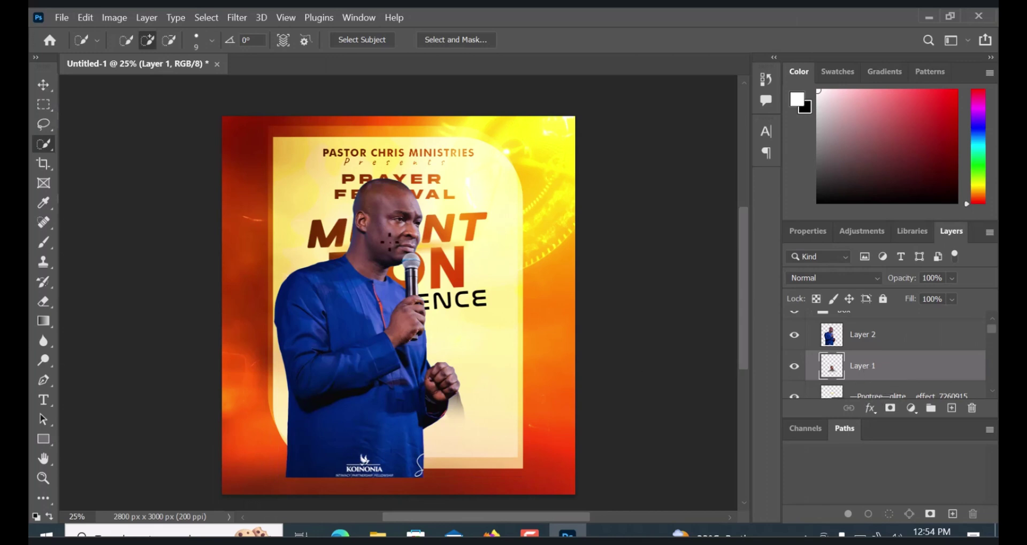
Scale the blue-dressed man's cutout to about 51% and stack it behind the central man, overlapping his shoulder on the left
key("v")
key("alt+bracketright")
key("ctrl+t")
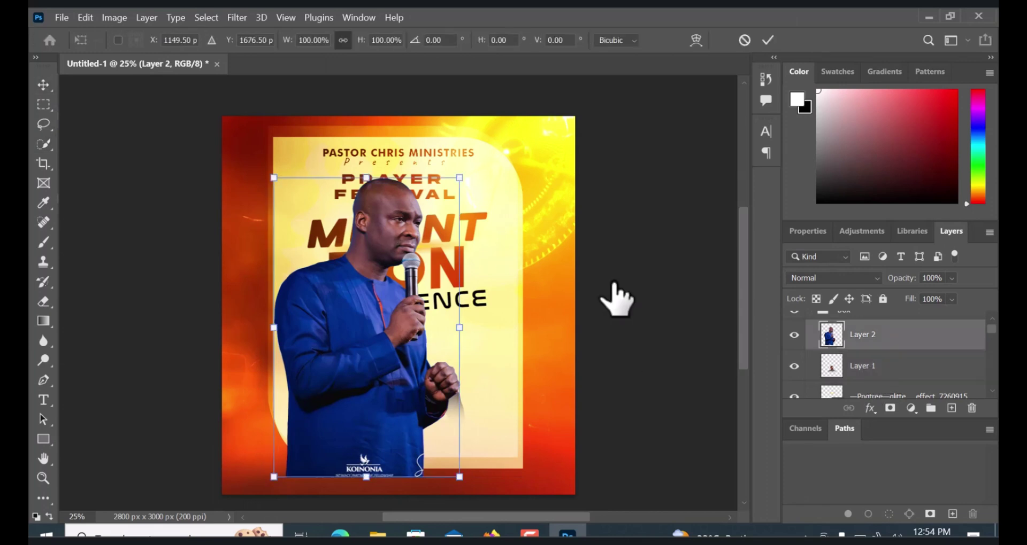
left_click_drag(461, 178, 369, 325)
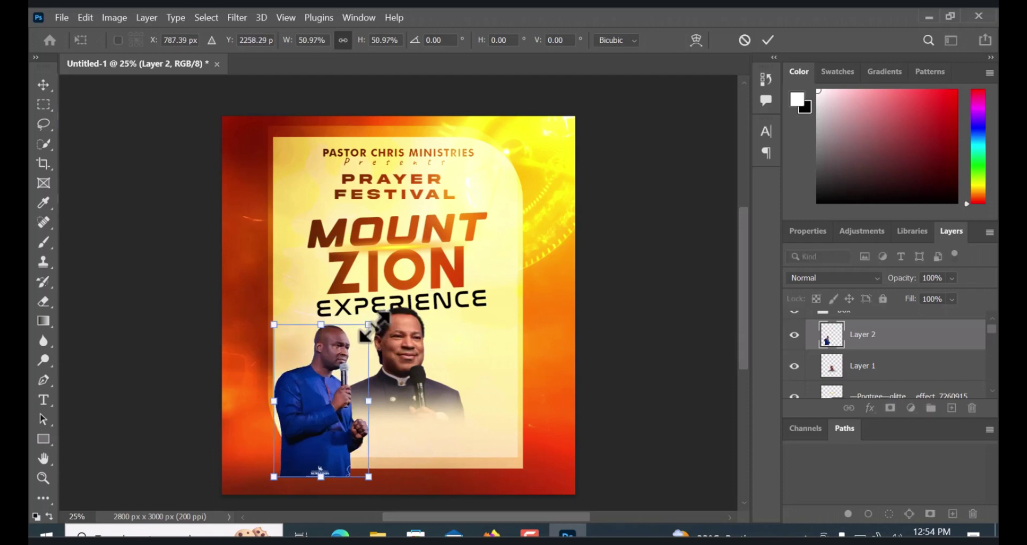
left_click(768, 40)
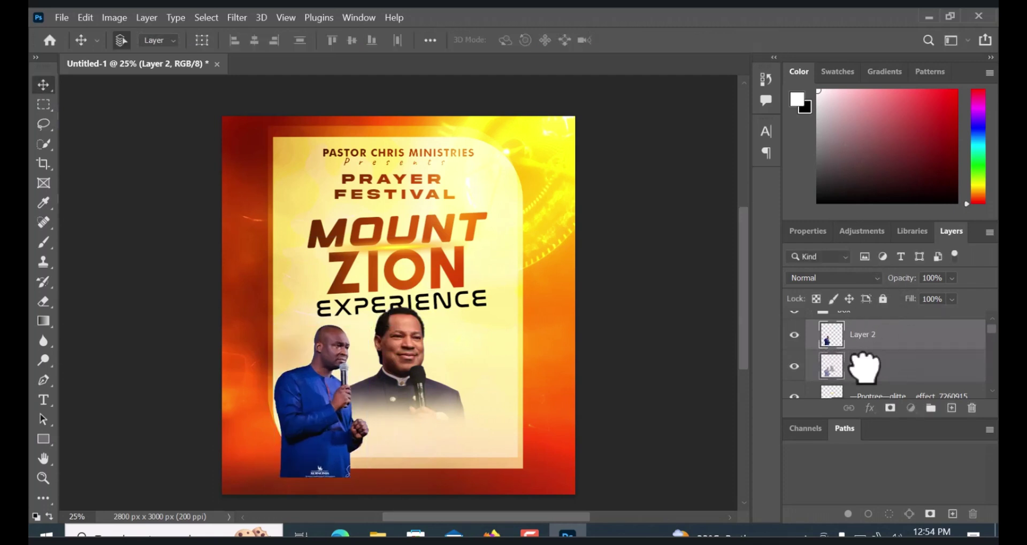
left_click_drag(863, 373, 864, 372)
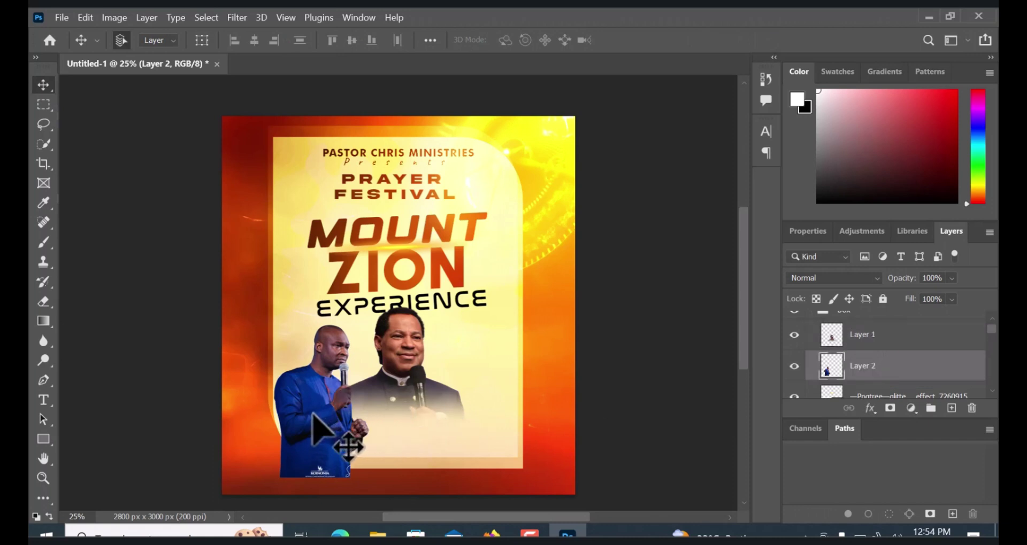
left_click_drag(313, 413, 340, 391)
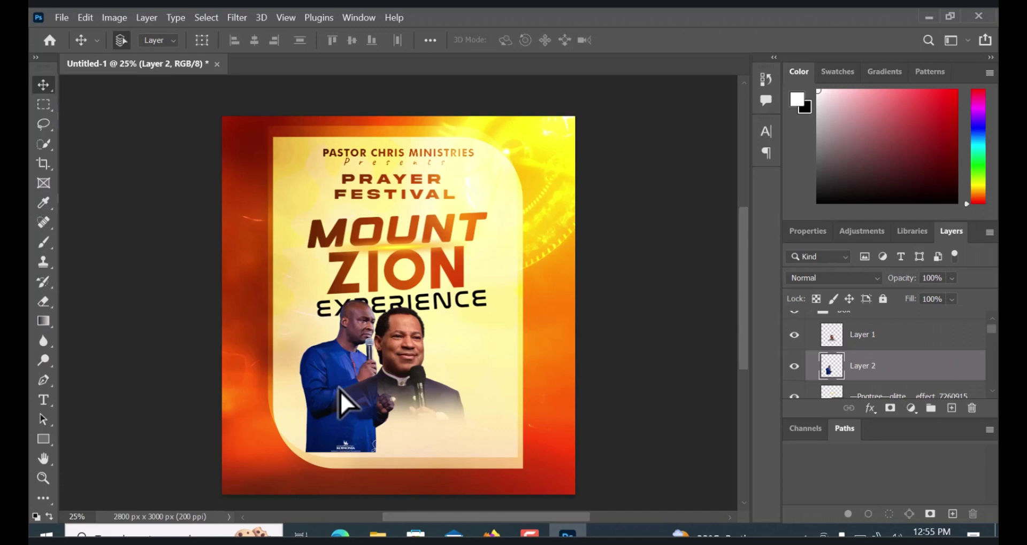
Fade out the bottom of the blue-dressed man's cutout with the 1000 px soft Eraser and shift it slightly down and left
left_click(43, 302)
left_click_drag(309, 435, 413, 450)
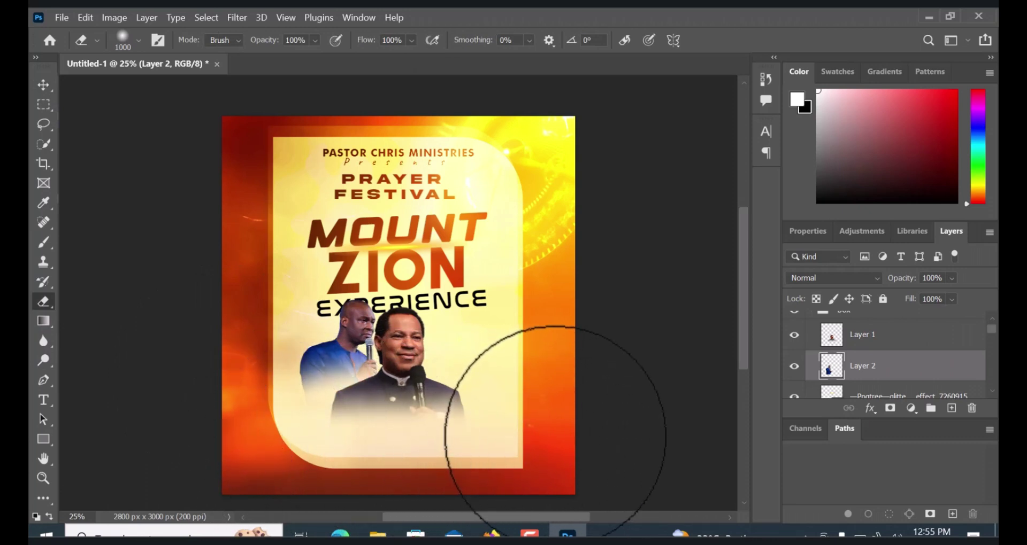
left_click(43, 85)
left_click_drag(284, 320, 341, 367)
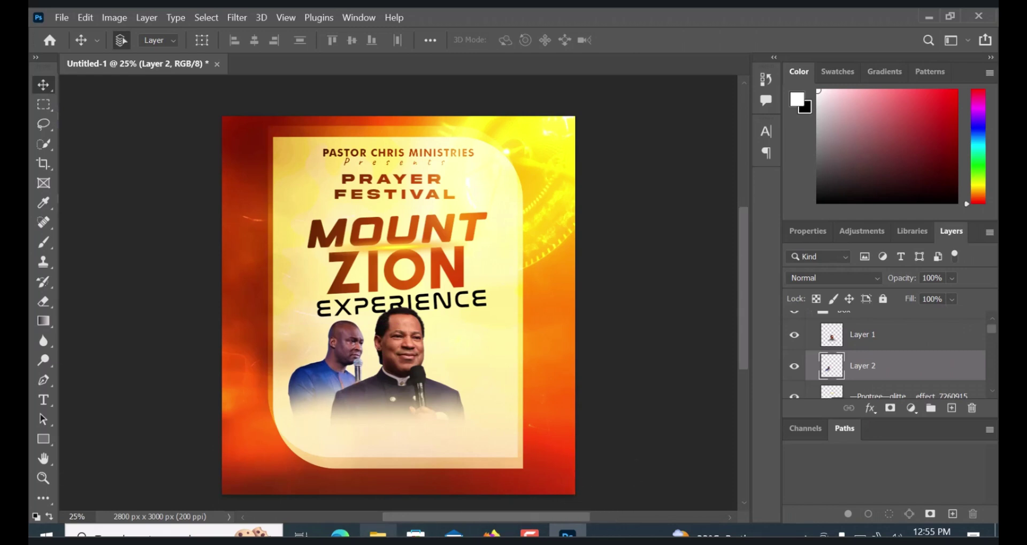
Place the arome JPG photo from the tutorial folder onto the flyer at 100% scale
mouse_move(377, 534)
left_click(390, 499)
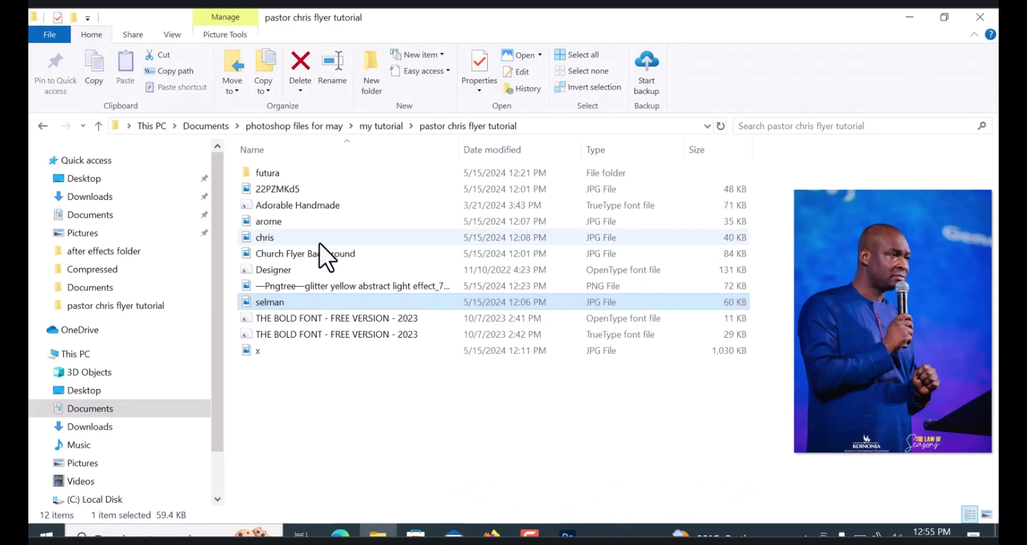
left_click(287, 224)
left_click_drag(287, 224, 442, 388)
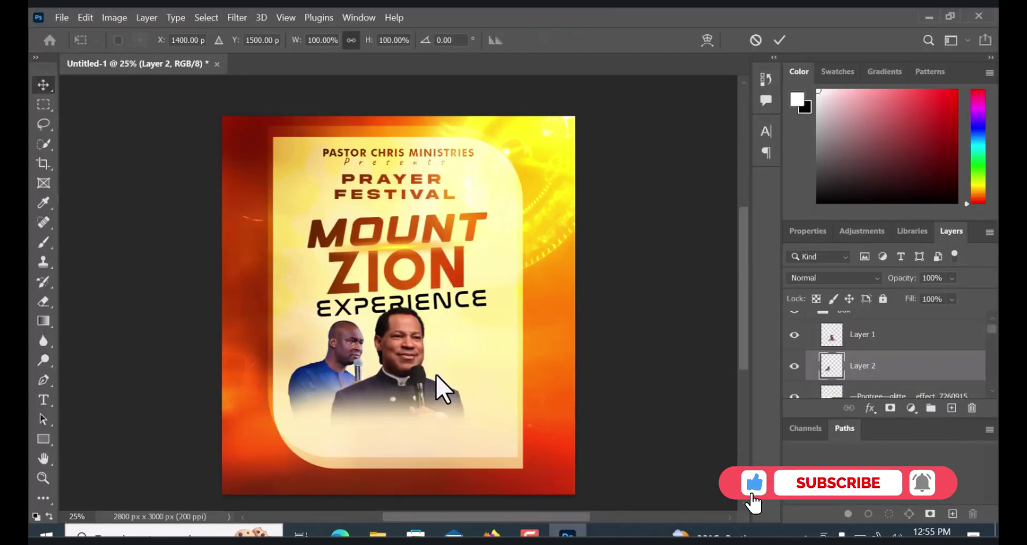
left_click(780, 40)
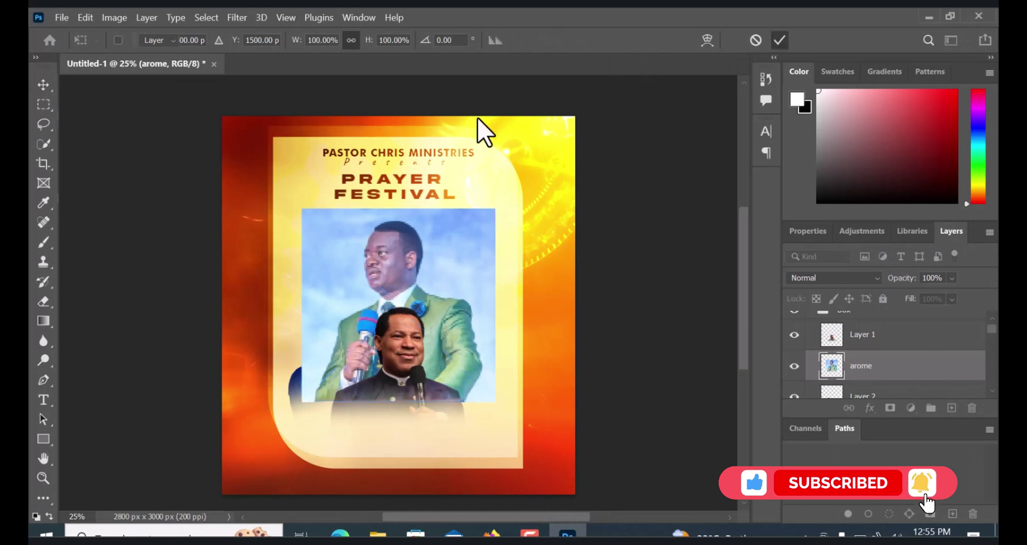
Select the man in the arome photo, rasterize the photo, copy him to a new layer and delete the original arome layer
left_click(43, 145)
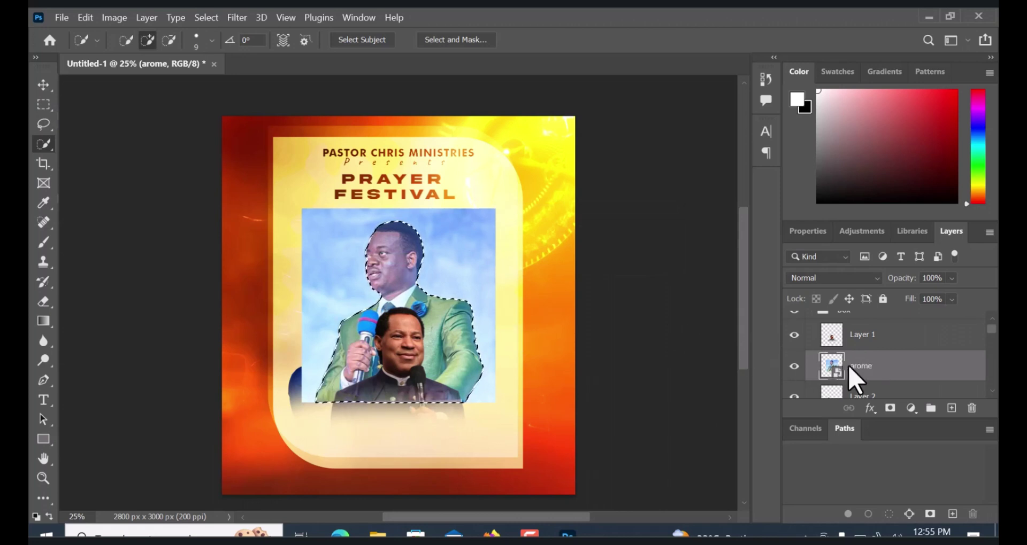
right_click(877, 380)
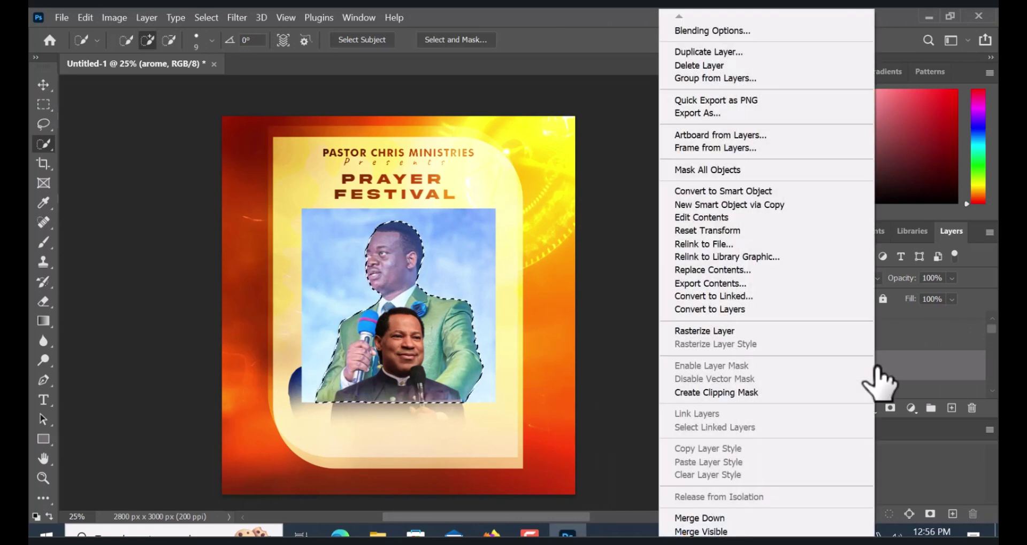
left_click(726, 335)
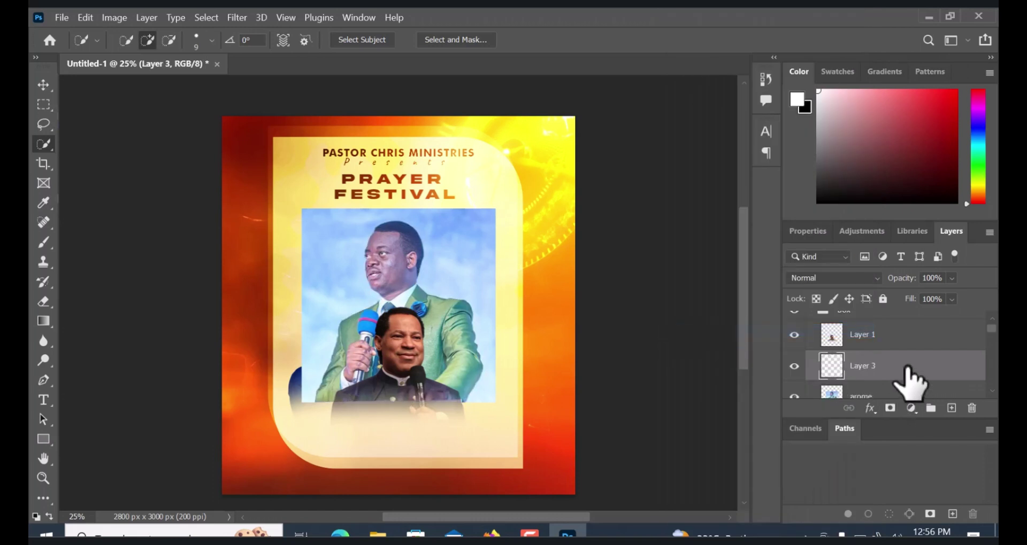
left_click(862, 392)
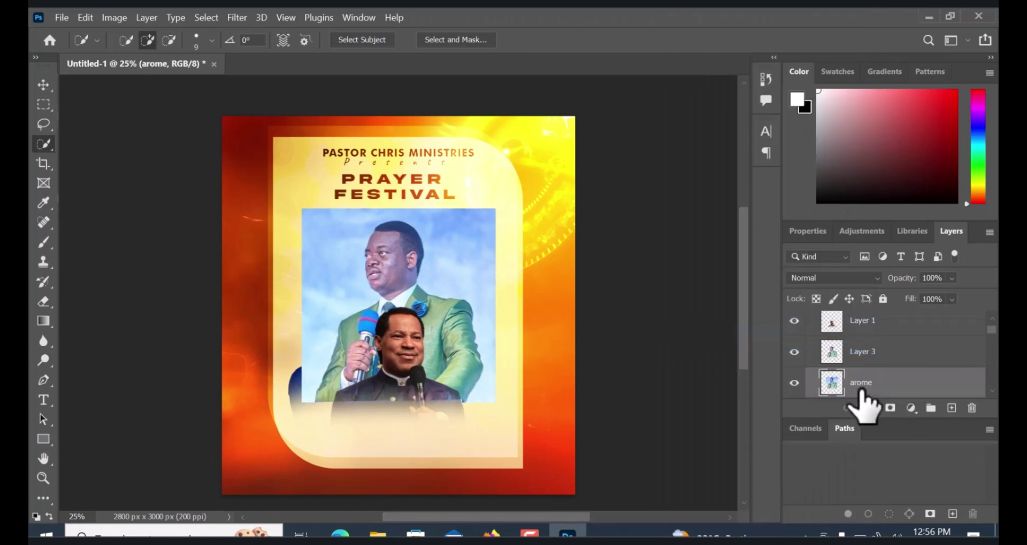
left_click(862, 388)
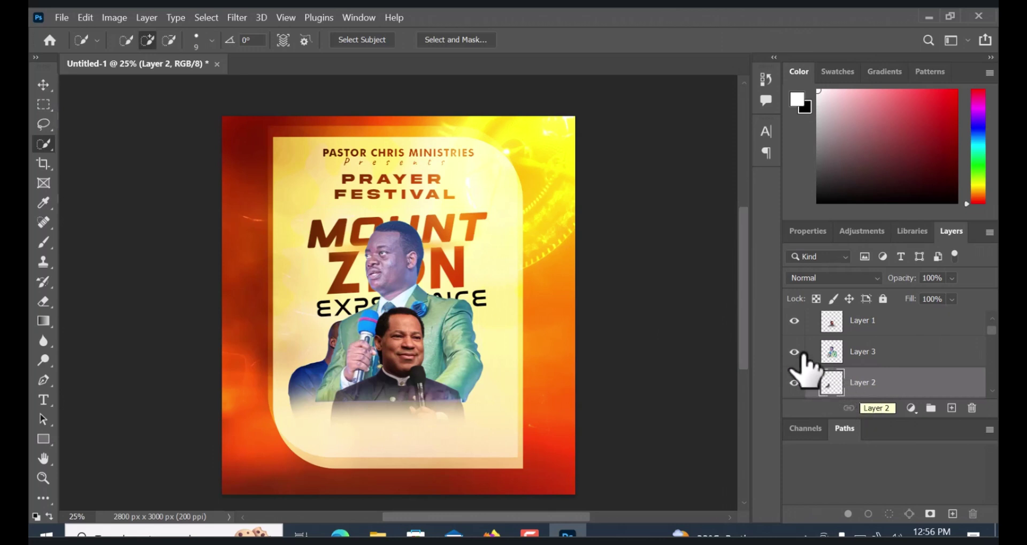
Scale down the green-suited man's cutout and position it behind the central man on his right-hand side of the flyer
left_click(43, 85)
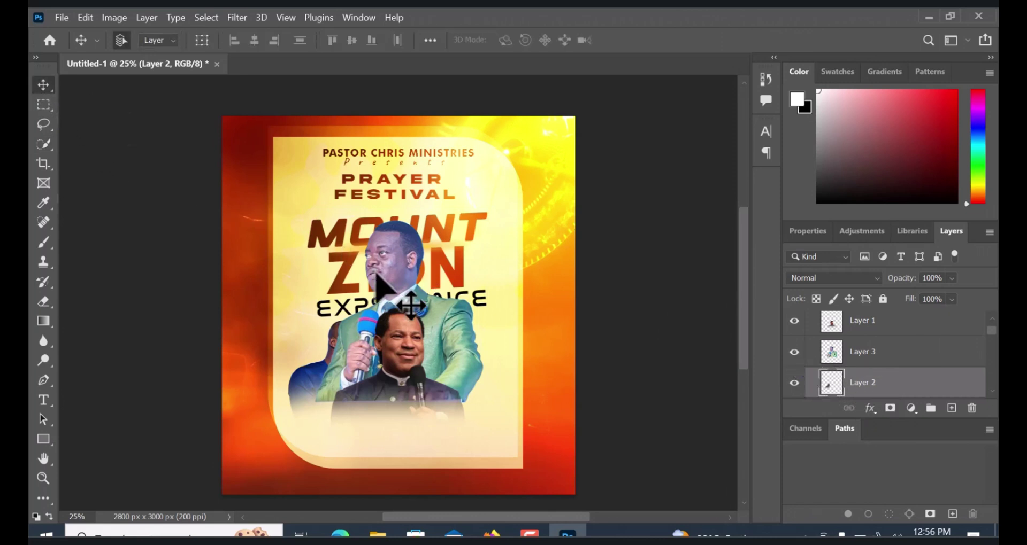
left_click(839, 353)
left_click_drag(389, 294, 458, 348)
key("ctrl+z")
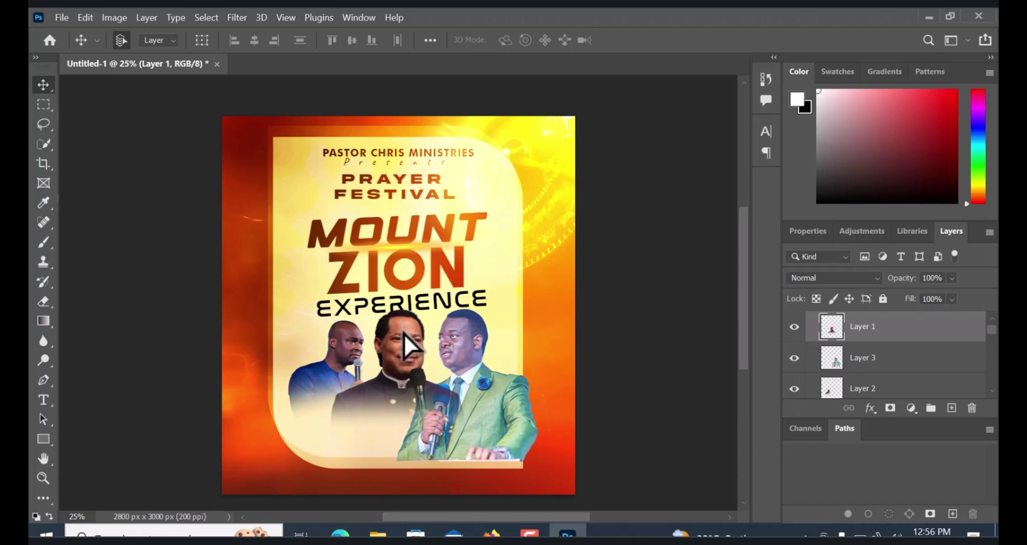
Lower the central man's cutout by about 69 px and move the blue-dressed man's cutout down to match
left_click_drag(402, 330, 403, 339)
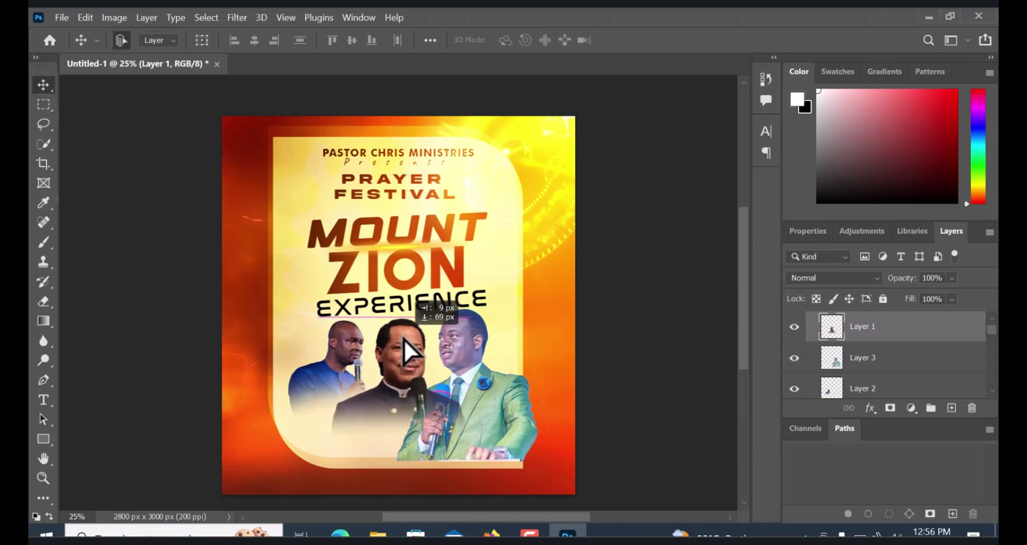
key("ctrl+z")
right_click(354, 347)
left_click(374, 360)
left_click_drag(345, 355, 345, 364)
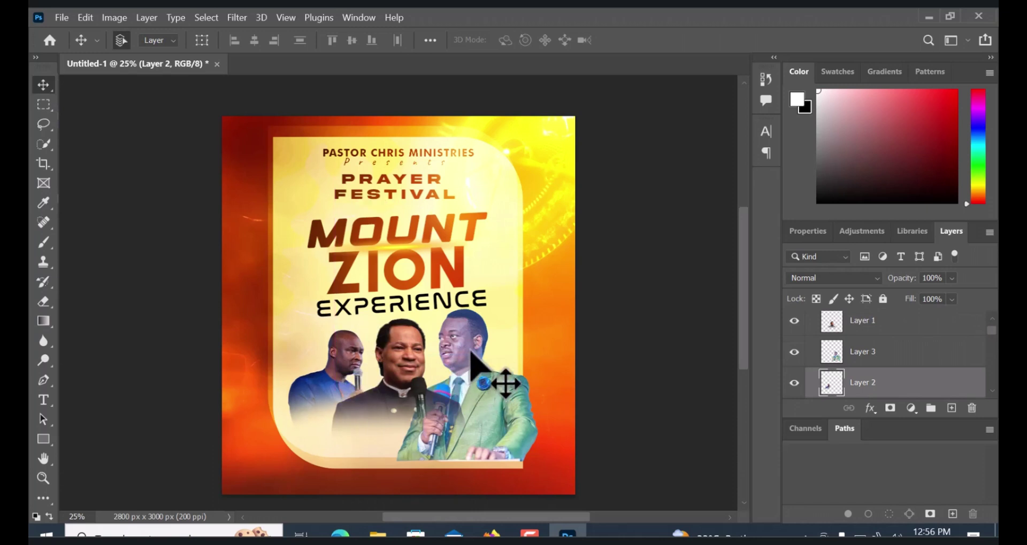
Shift the blue-dressed man's cutout outward and enlarge the central man's cutout to about 111%
right_click(351, 350)
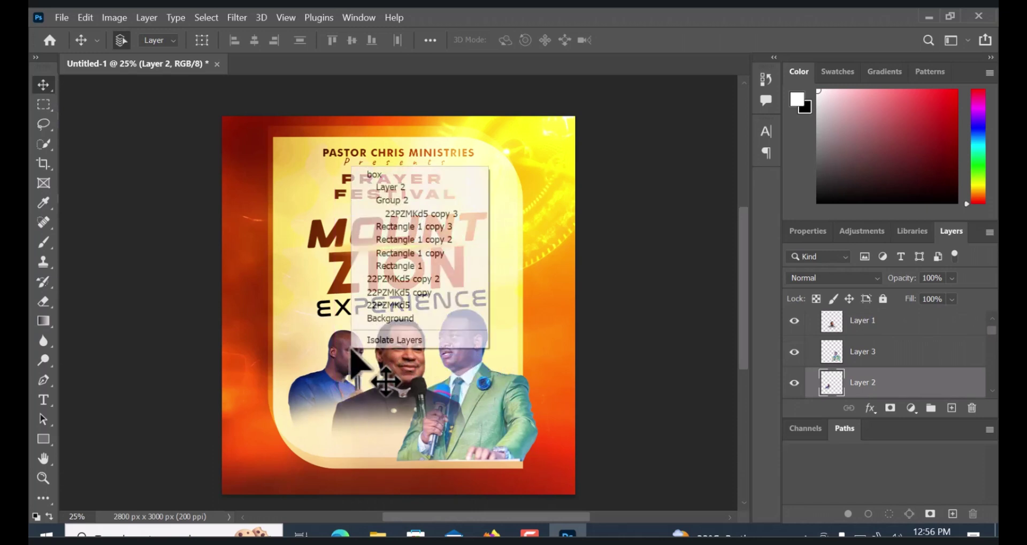
left_click(410, 187)
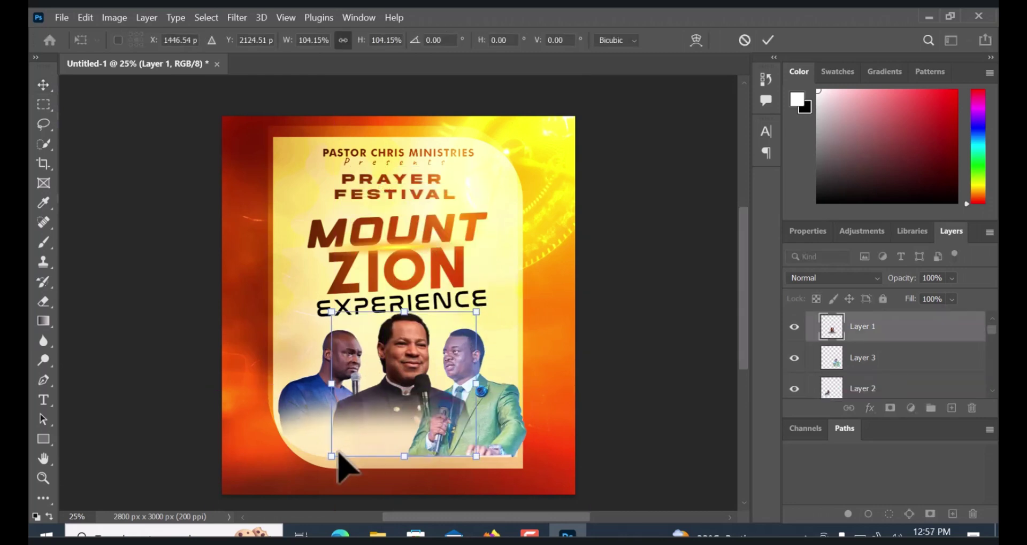
left_click_drag(332, 457, 321, 466)
left_click_drag(401, 400, 402, 400)
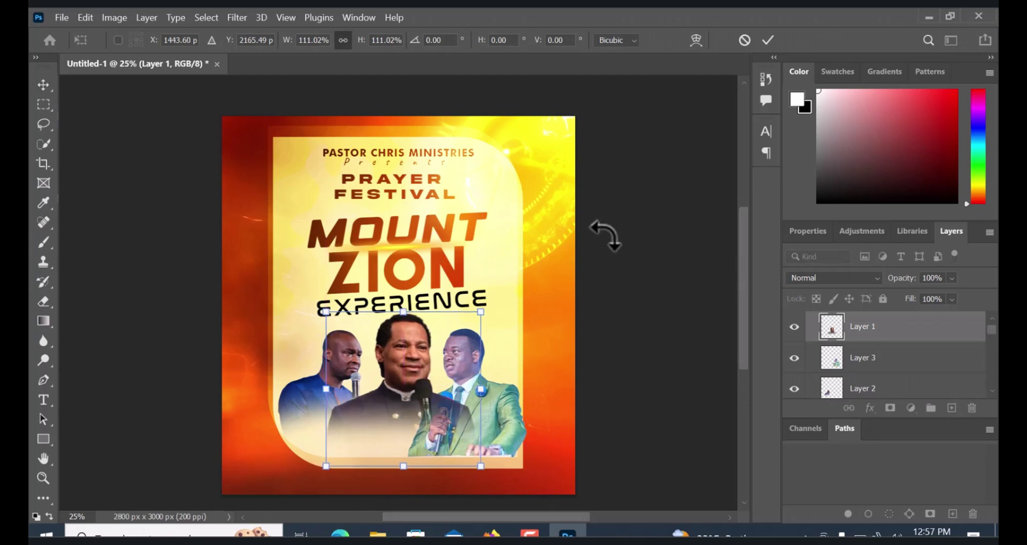
left_click(768, 39)
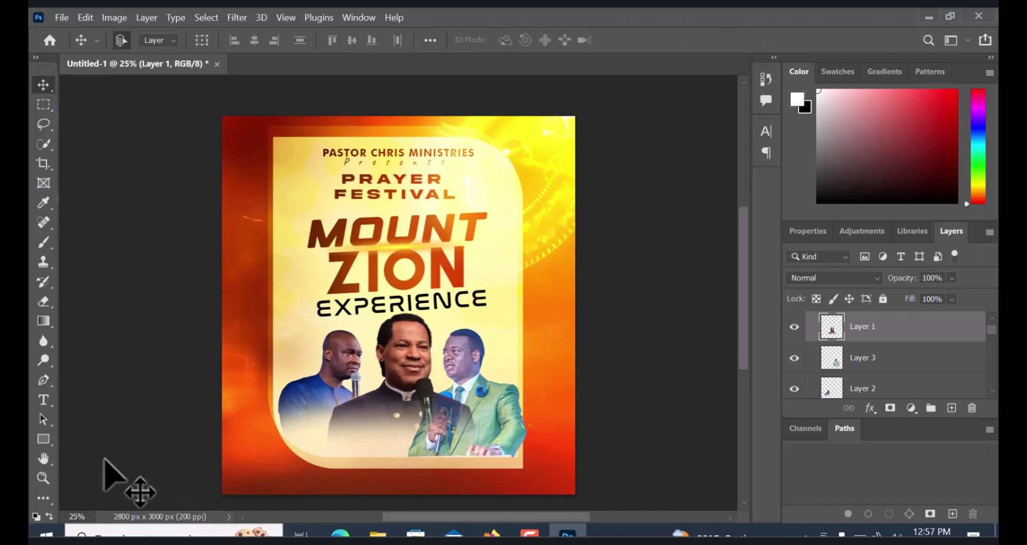
Draw a white rectangle about 1552 × 203 px across the lower part of the three cutouts
right_click(48, 439)
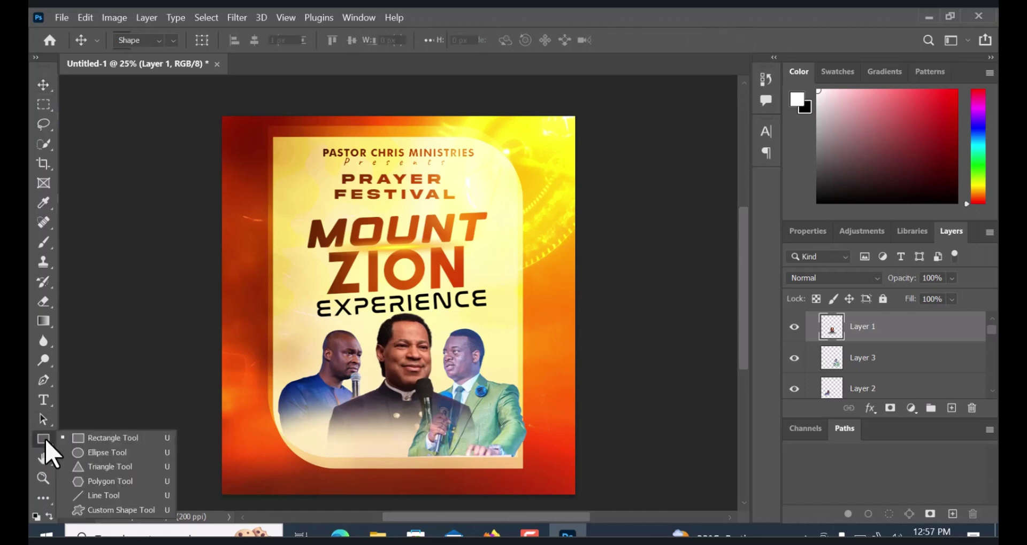
left_click(88, 437)
left_click_drag(301, 421, 497, 445)
left_click(44, 85)
Fade out the bottom of the green-suited man's cutout with a soft 1000 px eraser
right_click(469, 356)
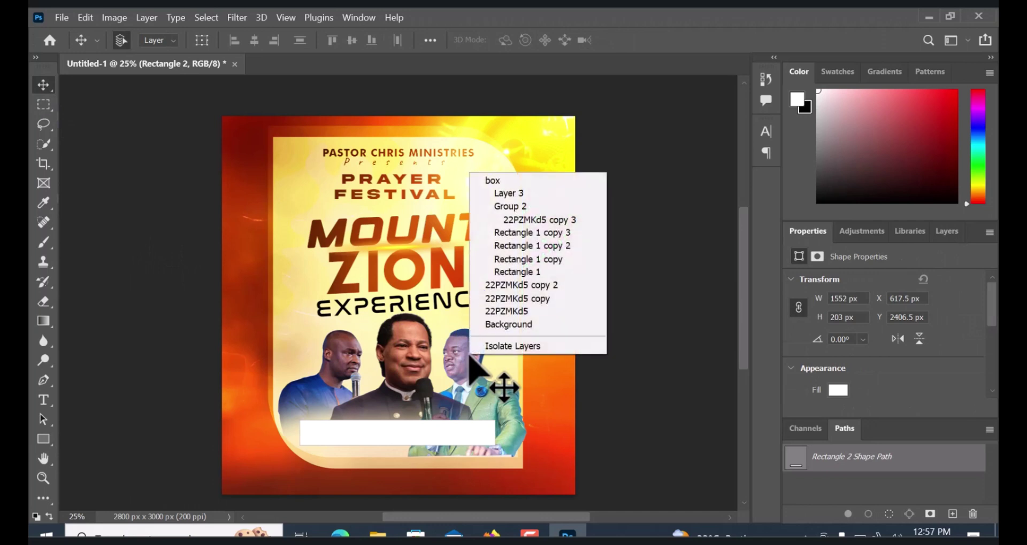
left_click(535, 193)
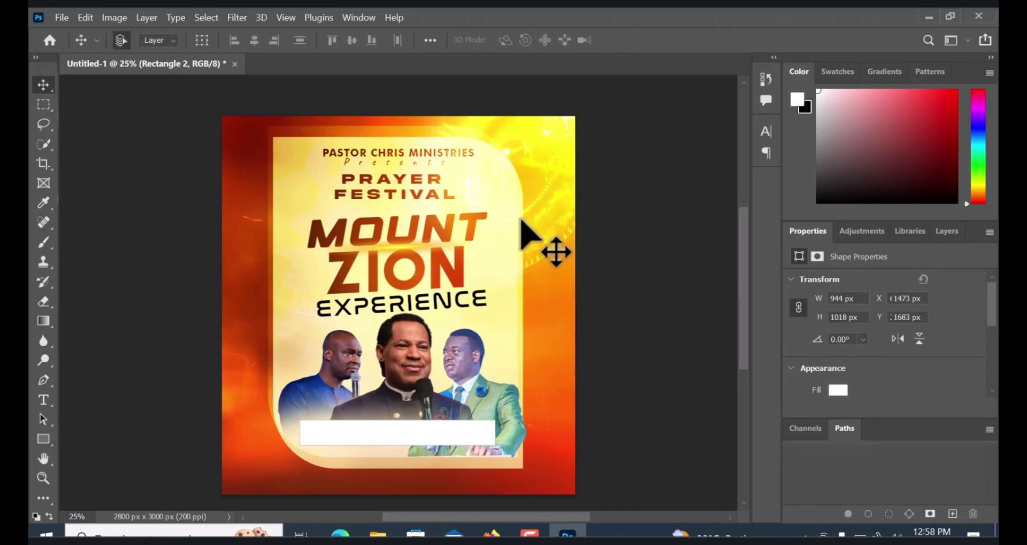
left_click(40, 304)
mouse_move(476, 449)
left_mouse_down()
mouse_move(428, 449)
mouse_move(527, 454)
left_mouse_up()
mouse_move(477, 469)
left_mouse_down()
mouse_move(297, 470)
mouse_move(361, 486)
mouse_move(498, 480)
mouse_move(585, 458)
left_mouse_up()
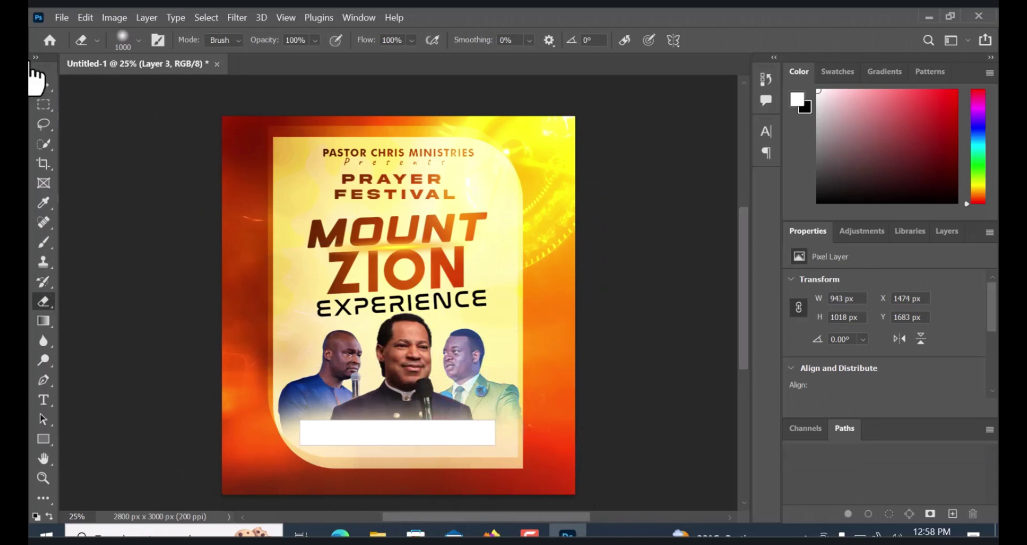
Raise the green-suited man's cutout by about 91 px
left_click(43, 85)
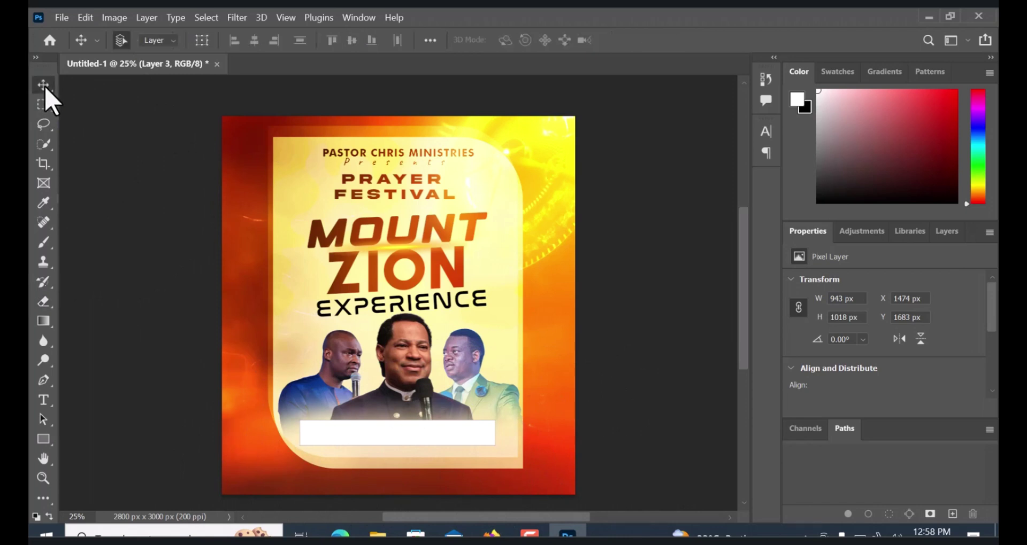
right_click(464, 348)
left_click(521, 198)
key("Up")
key("Up")
key("Up")
key("Up")
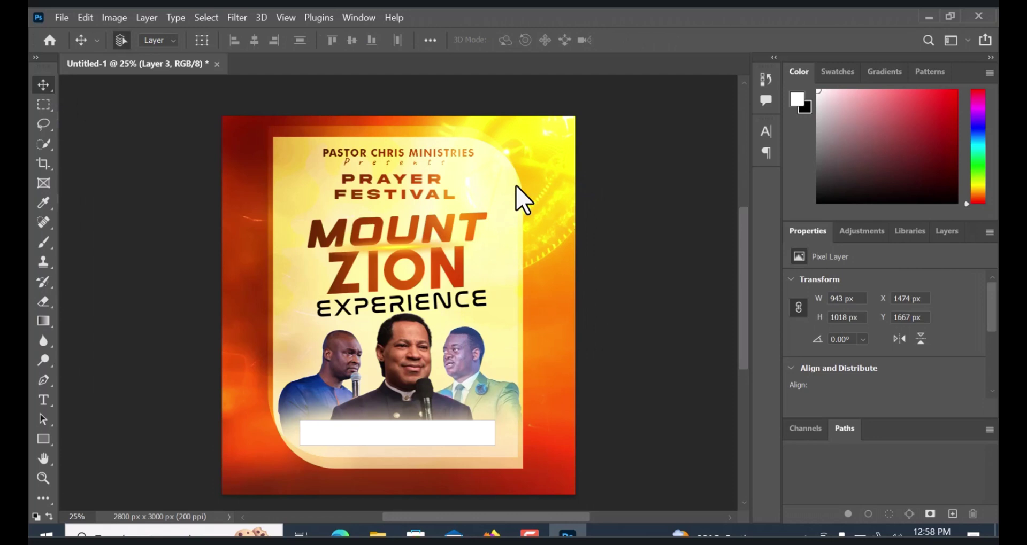
left_click_drag(464, 342, 464, 336)
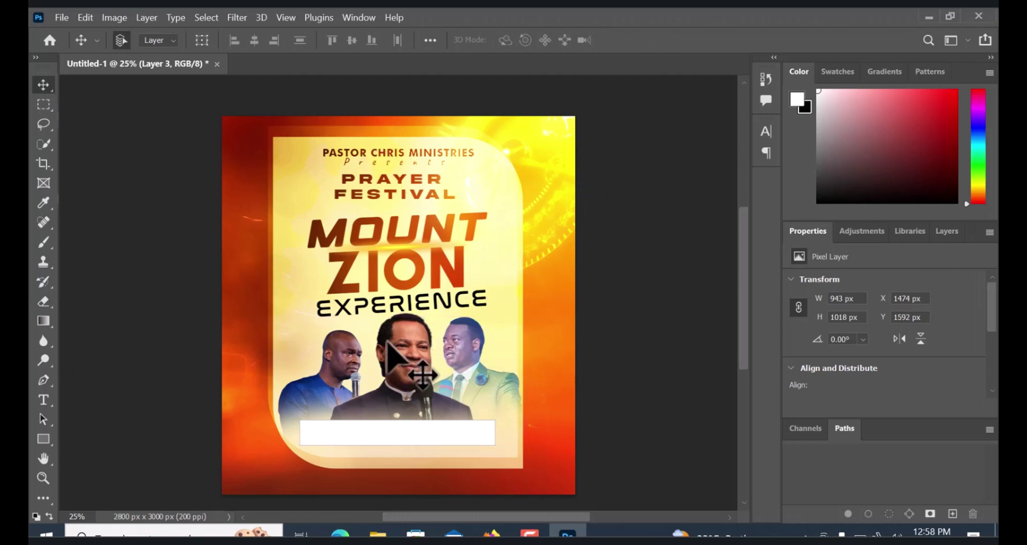
Move the blue-dressed man's cutout up and slightly inward toward the central man
right_click(345, 347)
left_click(384, 184)
left_click_drag(339, 360, 344, 348)
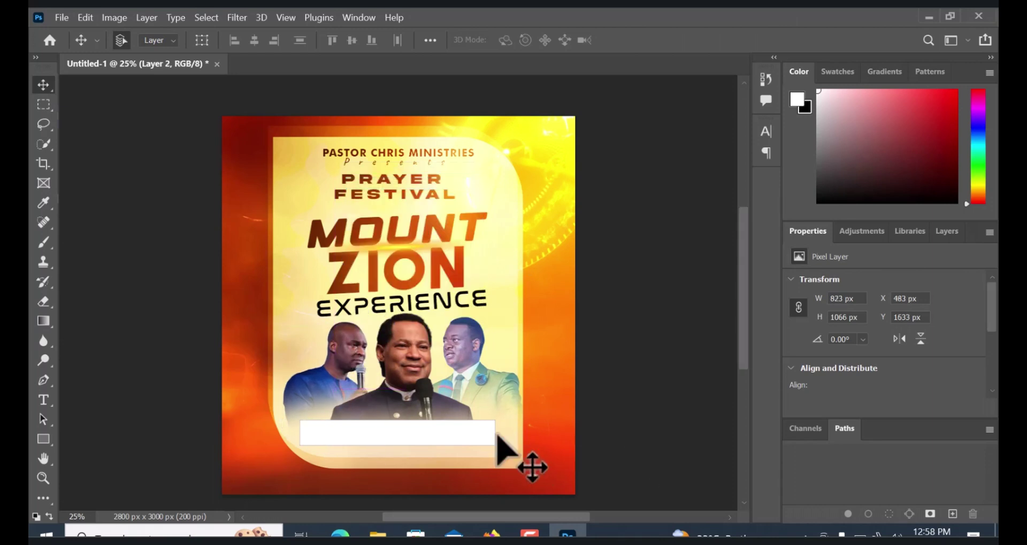
Shift the white rectangle about 80 px to the right to centre it in the translucent box
right_click(451, 434)
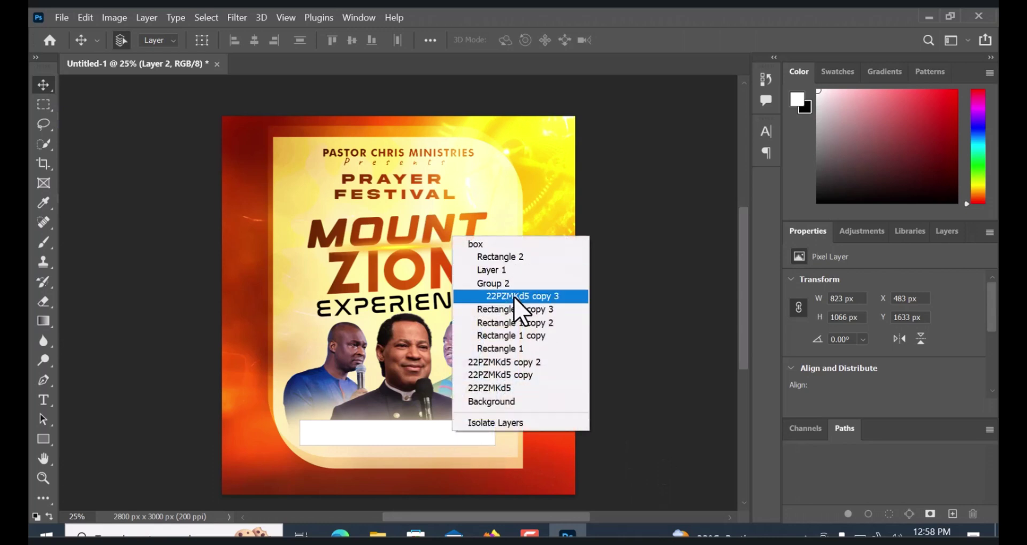
left_click(515, 260)
left_click_drag(399, 437, 409, 433)
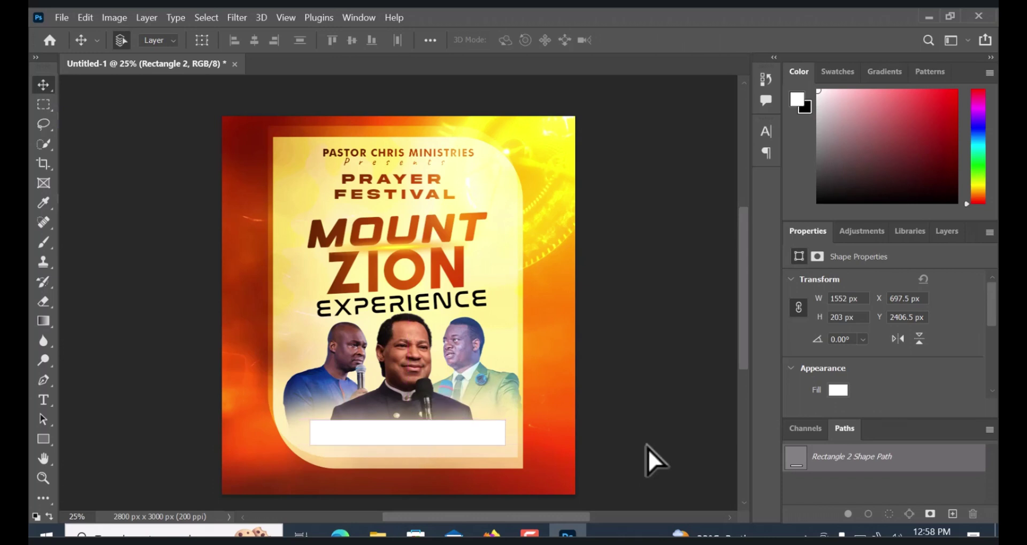
Add the text "Ministering:" in Nasalization Regular and set its size to 21 pt
left_click_drag(38, 406, 87, 402)
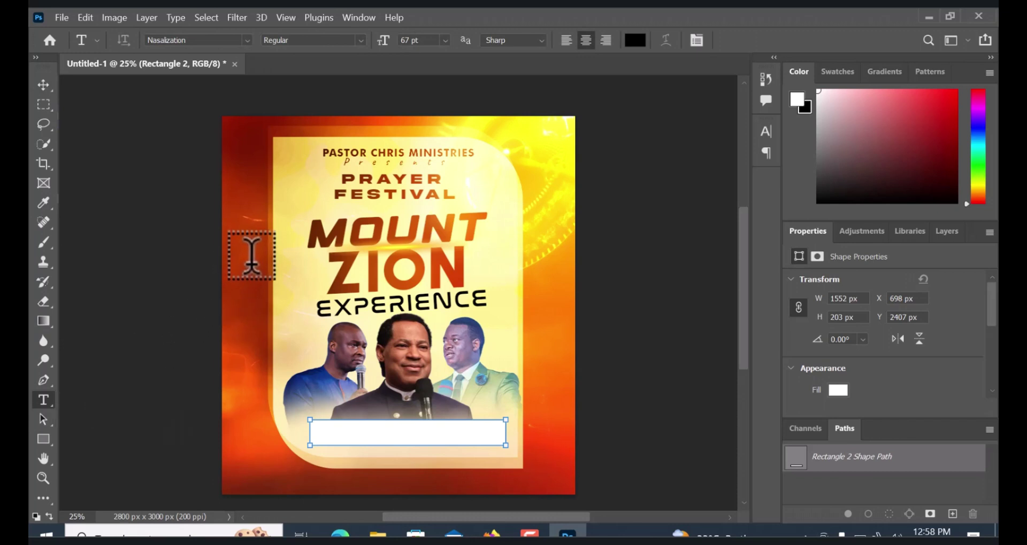
left_click(394, 292)
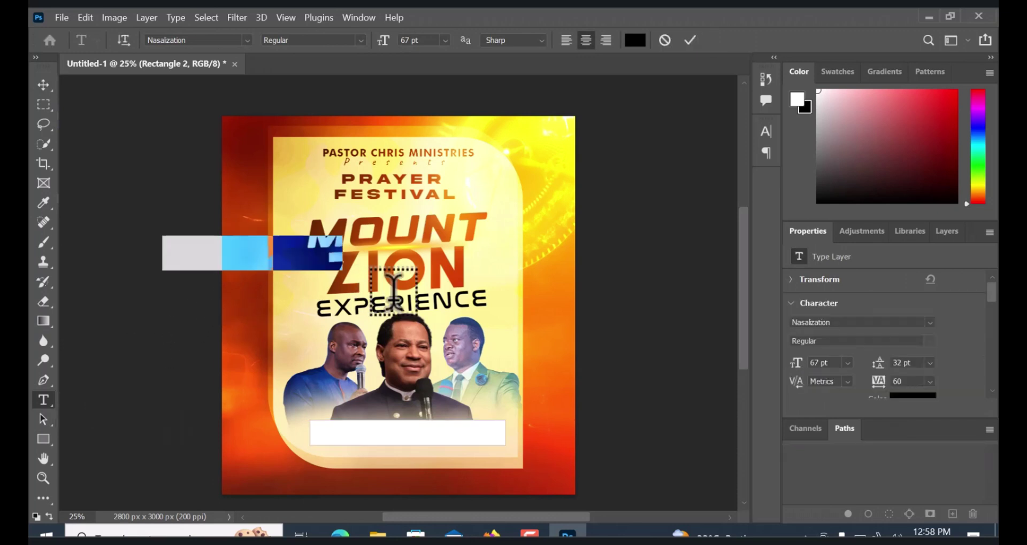
type("m")
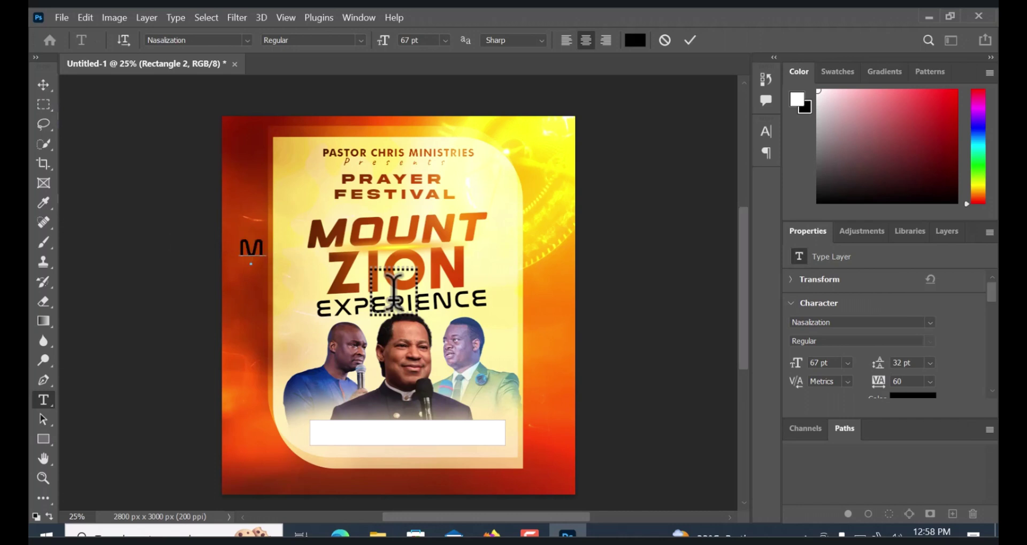
type("inis")
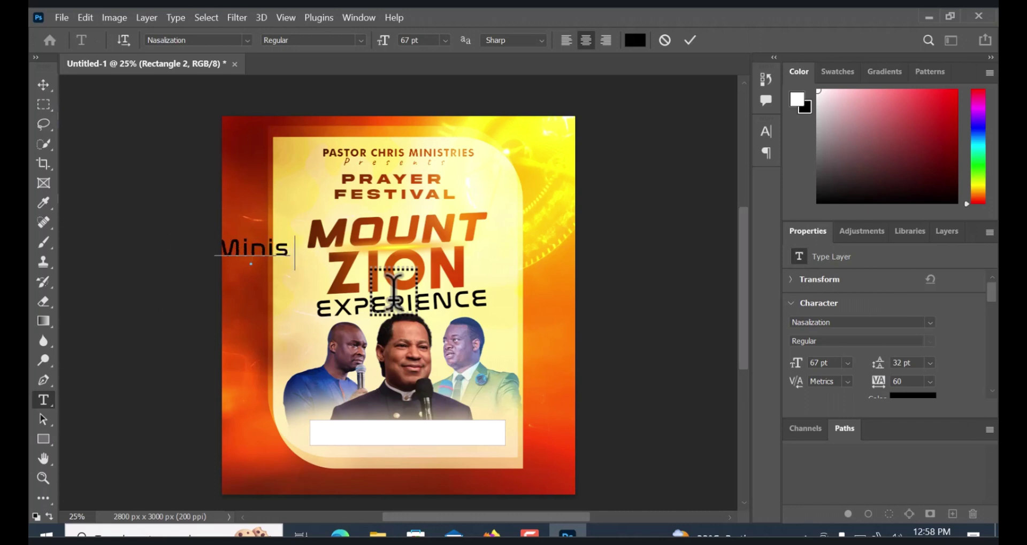
type("tering")
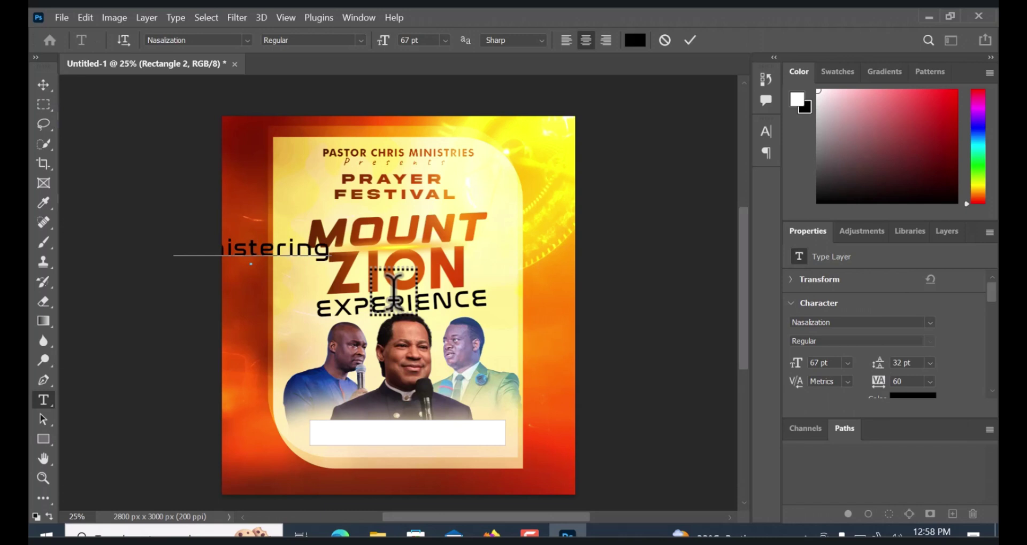
type(":")
key("ctrl+a")
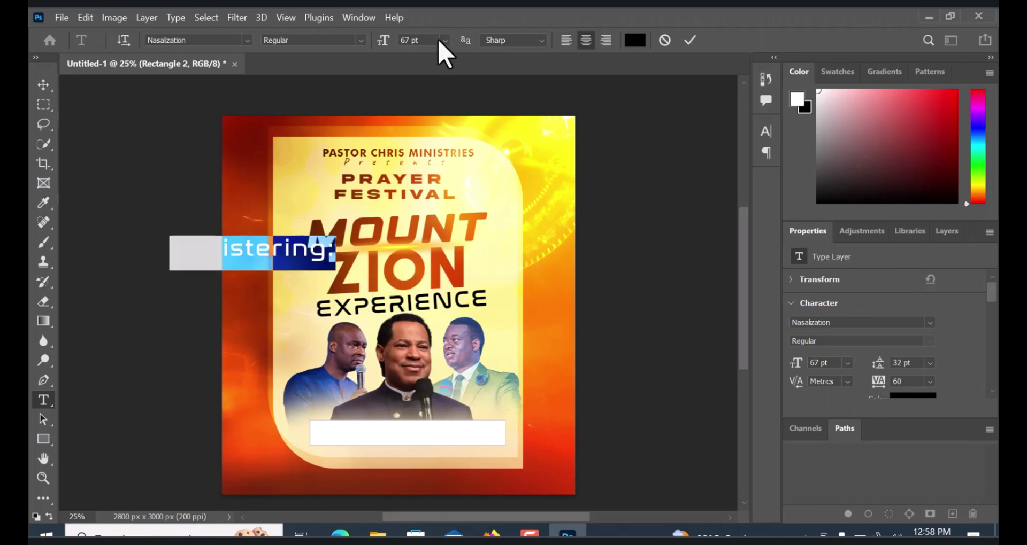
left_click_drag(383, 41, 351, 46)
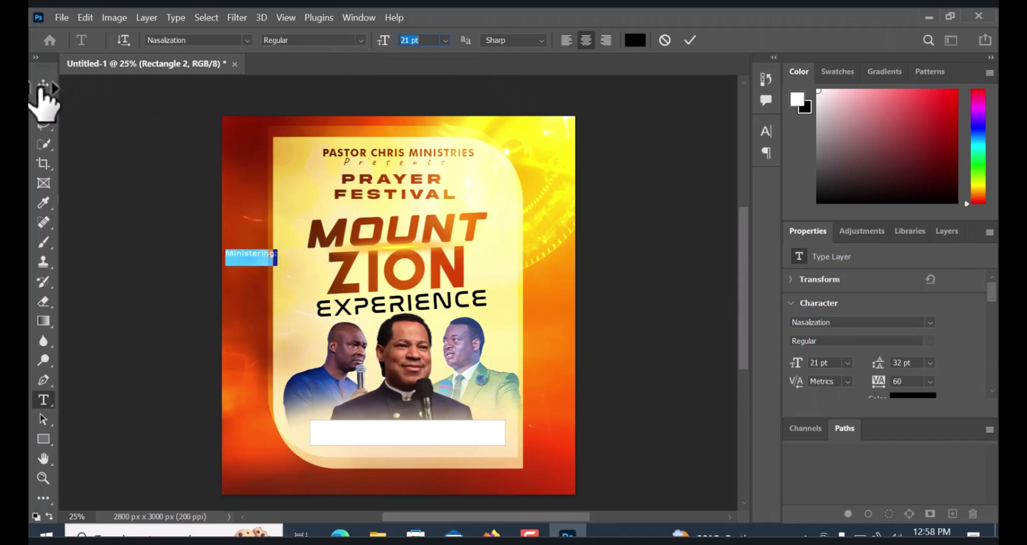
Place the "Ministering:" text in the upper-left corner of the white rectangle and nudge it slightly down and right
left_click_drag(252, 267, 334, 429)
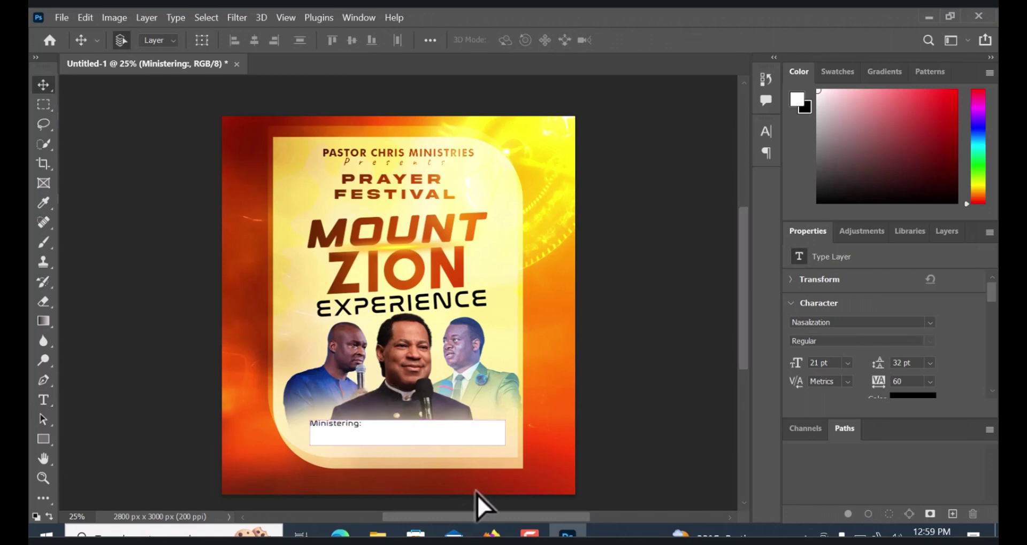
key("Down")
key("Down")
key("Down")
key("Down")
key("Right")
key("Right")
key("Right")
key("Right")
key("Right")
key("Right")
key("Right")
key("Right")
key("Right")
key("Right")
Add the apostle's and the pastor's names in 21 pt Nasalization and place them side by side below "Ministering:" in the white rectangle
left_click_drag(46, 406, 87, 408)
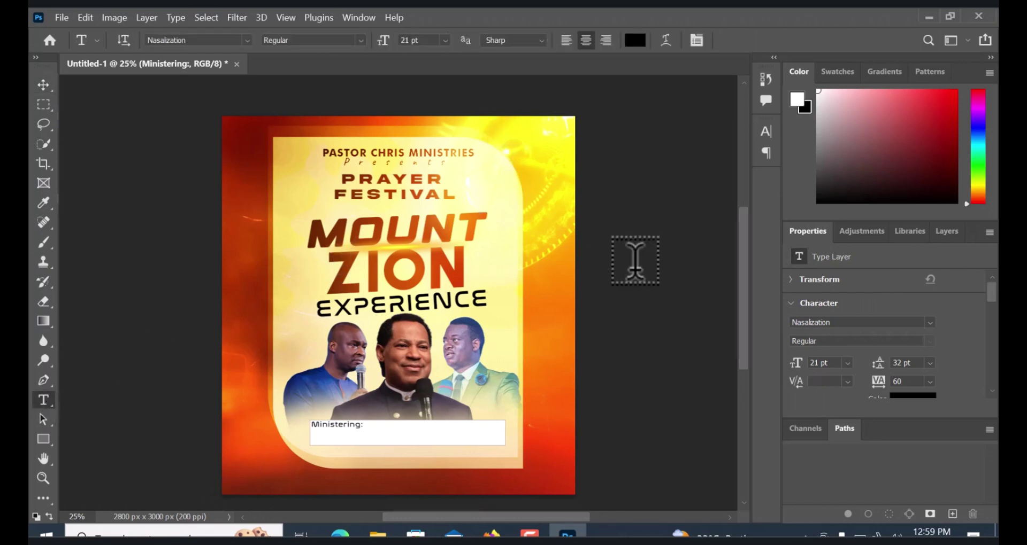
left_click(635, 261)
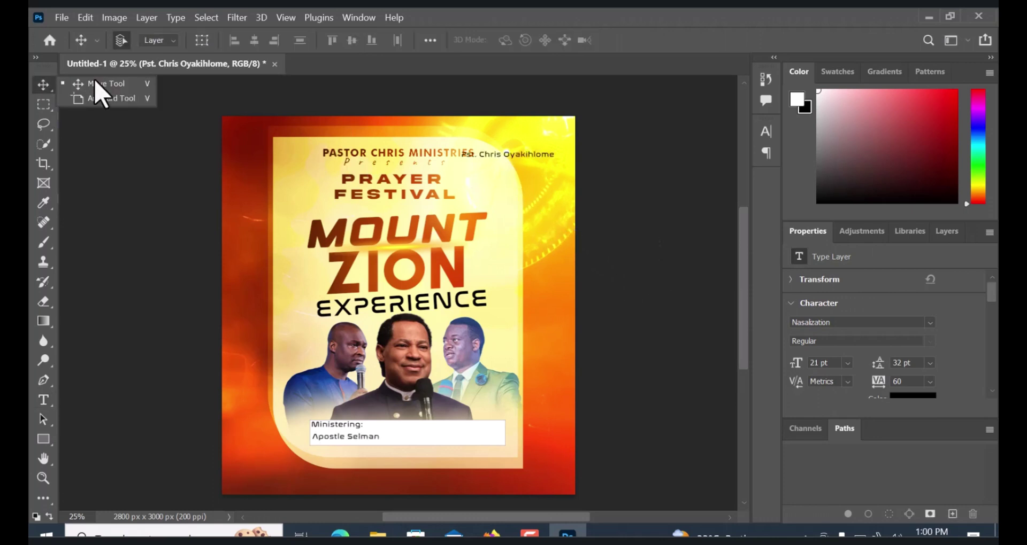
left_click_drag(502, 165, 429, 439)
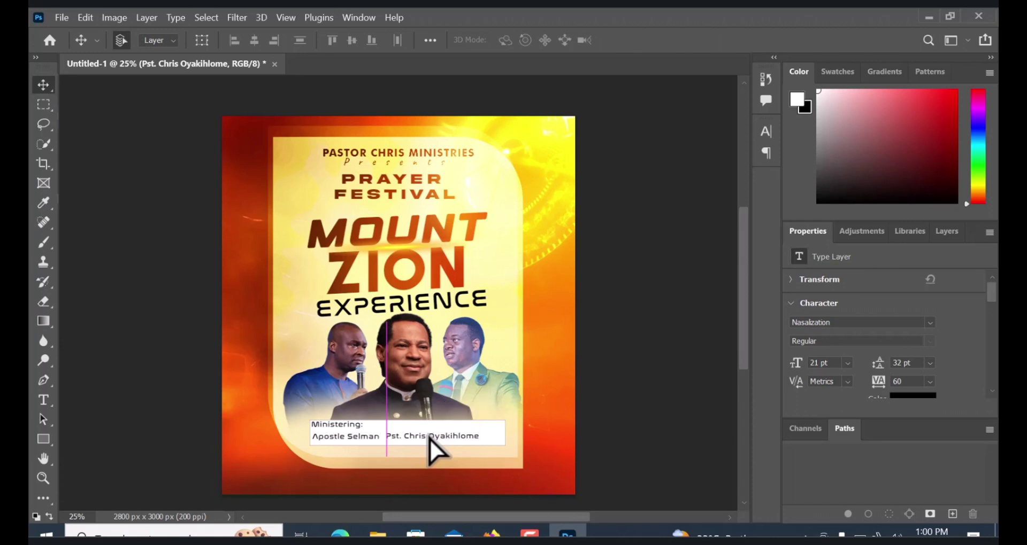
Try shortening the pastor's name text by deleting the surname and shifting the remaining text sideways
left_click(43, 401)
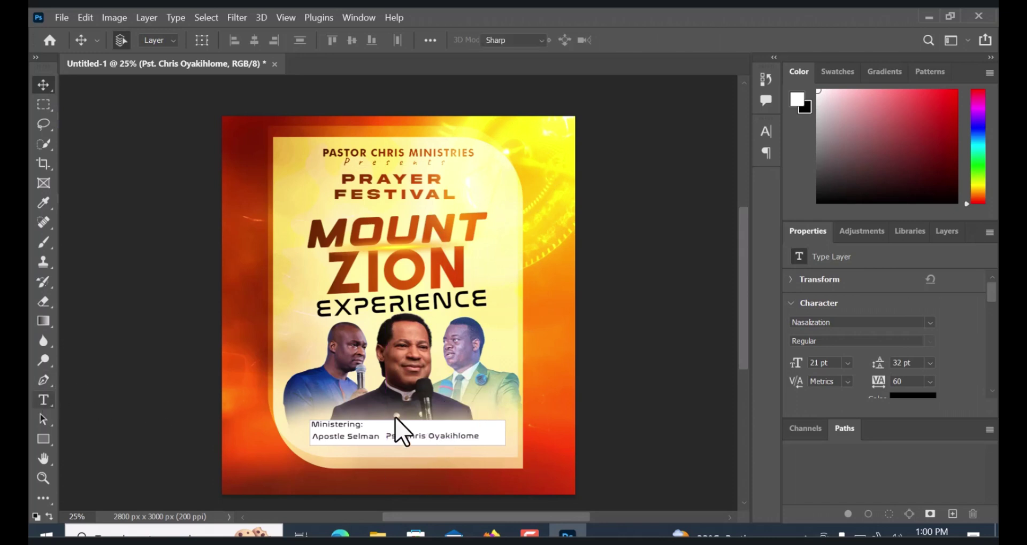
left_click_drag(429, 436, 503, 436)
key("BackSpace")
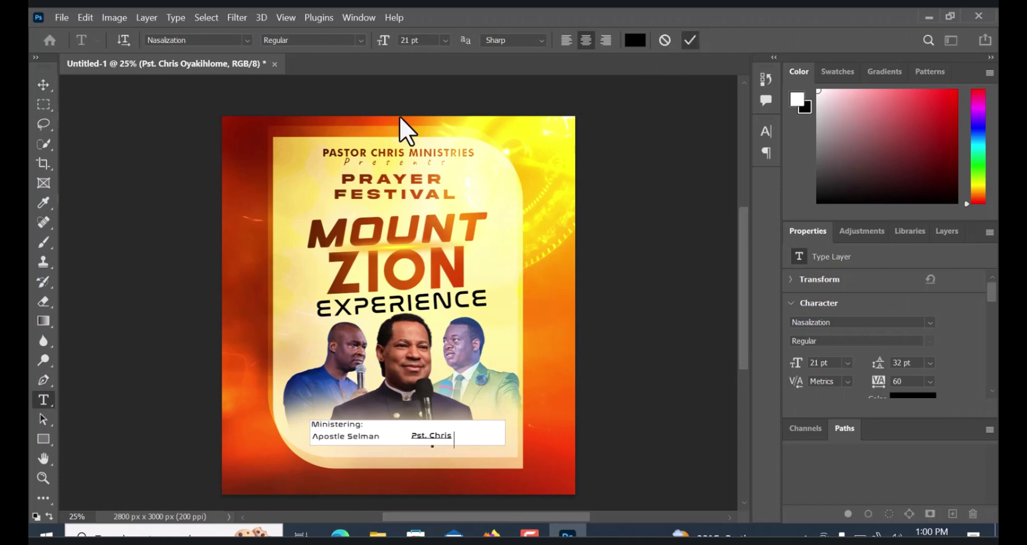
key("ctrl+Return")
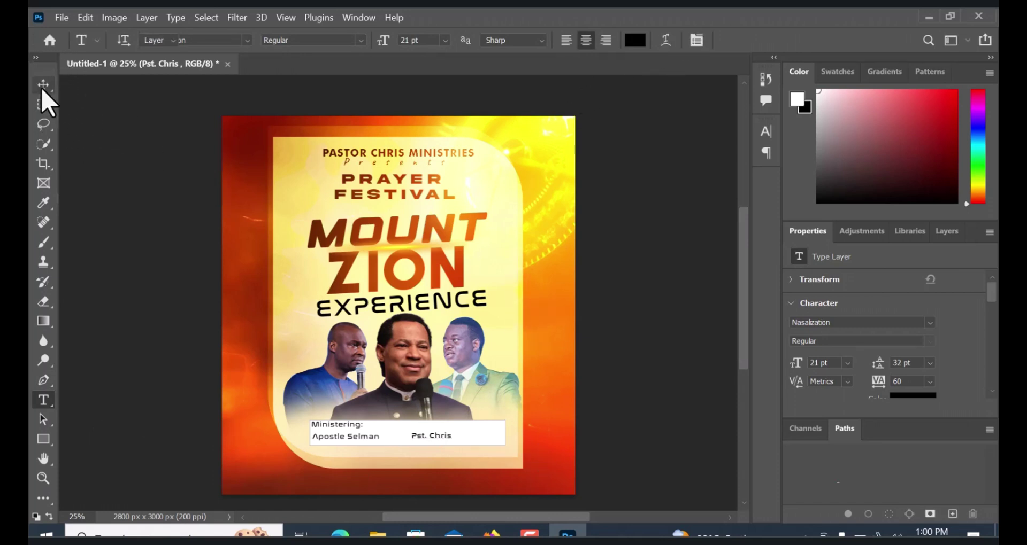
left_click(43, 84)
left_click_drag(419, 435, 431, 435)
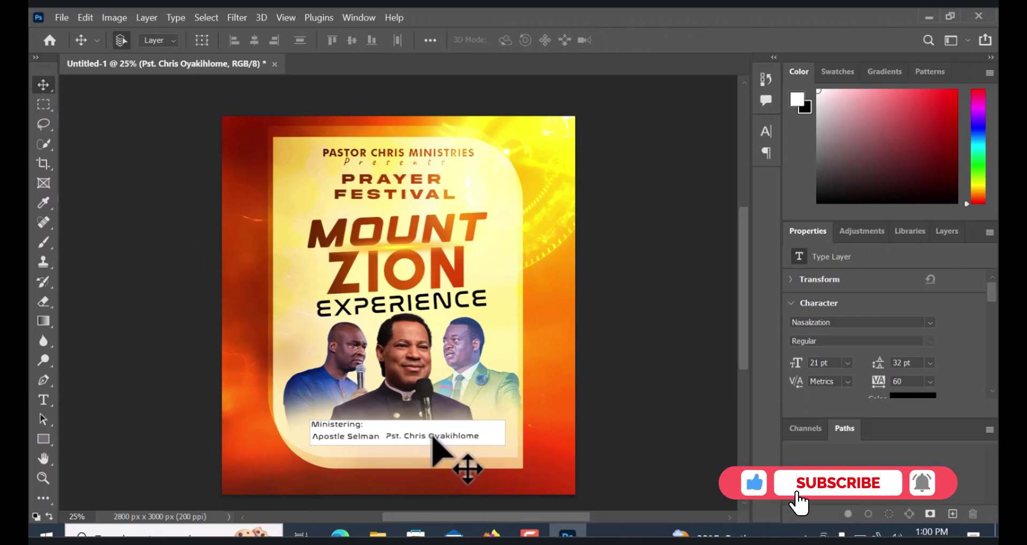
Move the pastor's name beside "Ministering:" and set both apostles' full names below, scaling the left one to 88.59%
left_click_drag(432, 437, 423, 424)
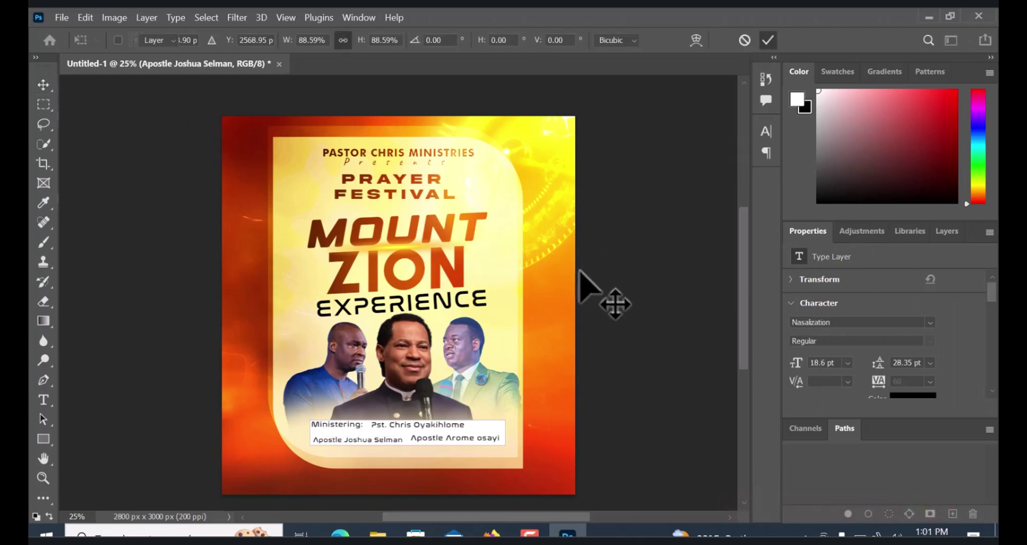
key("Return")
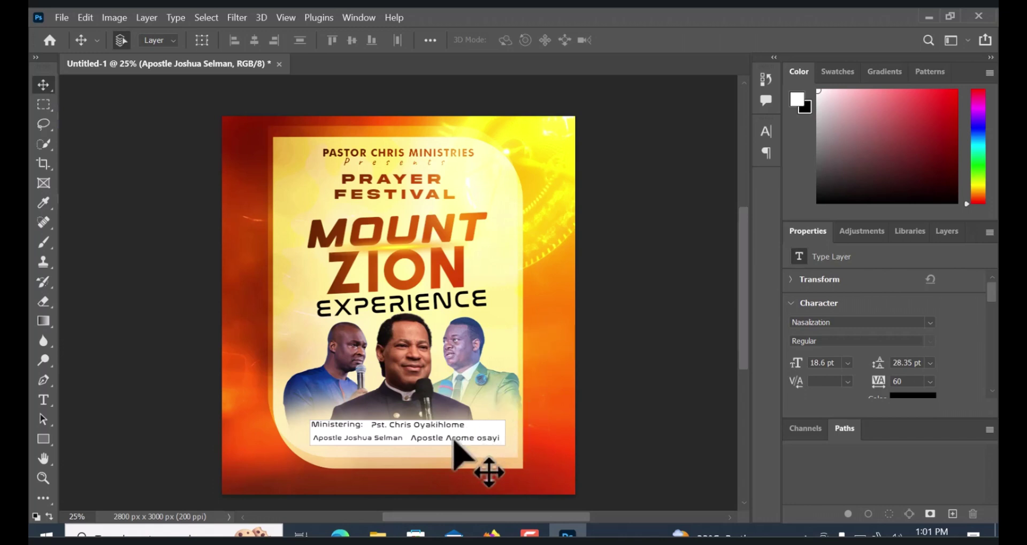
Move the "Ministering:" label up so it sits just above the white rectangle
right_click(347, 425)
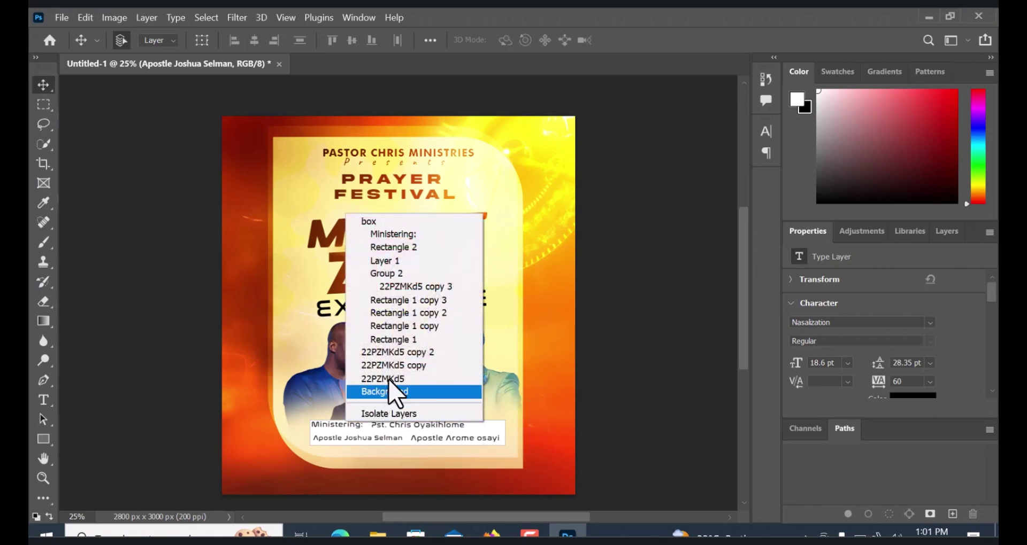
left_click(400, 234)
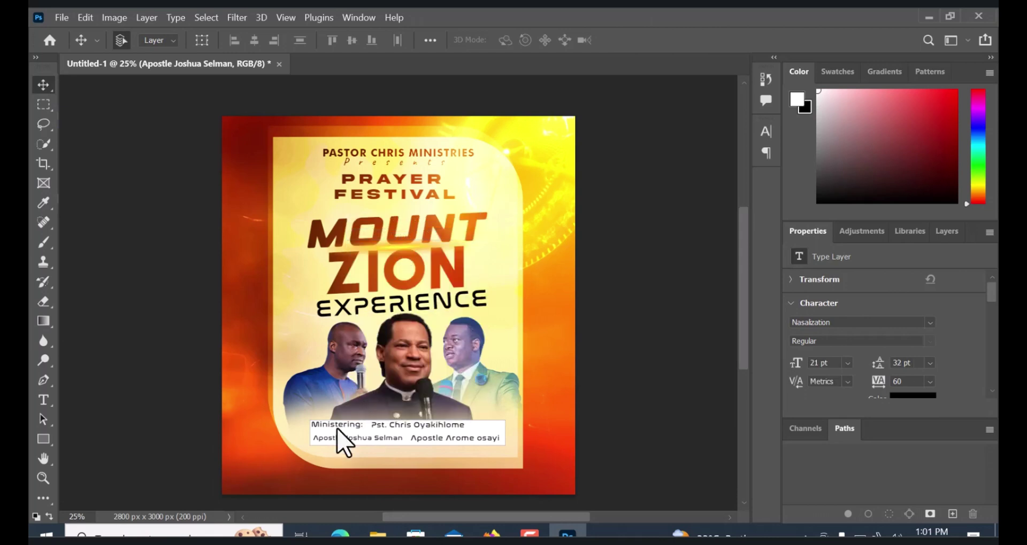
left_click_drag(336, 427, 336, 423)
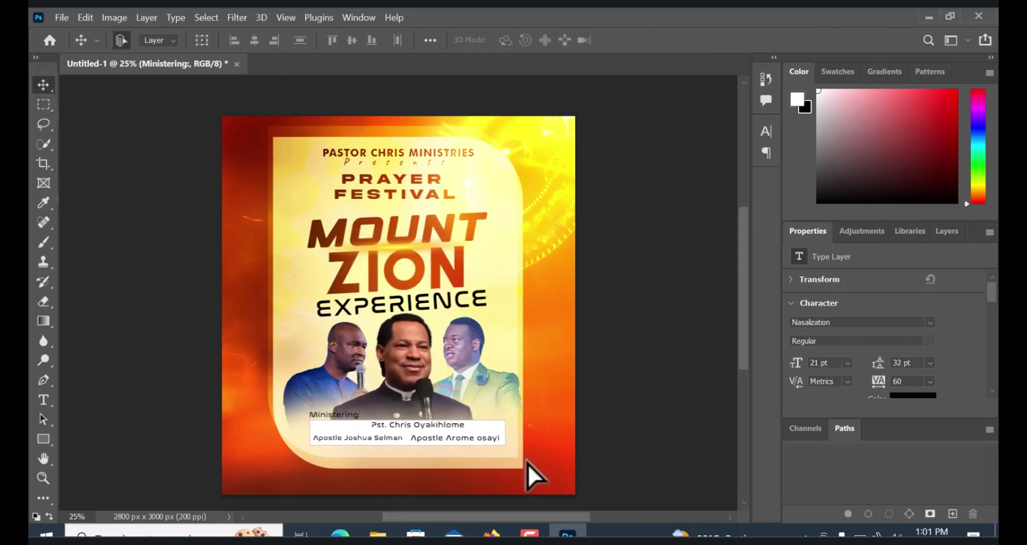
Shift the pastor's name slightly sideways to centre it in the white rectangle above the two apostles' names
right_click(411, 423)
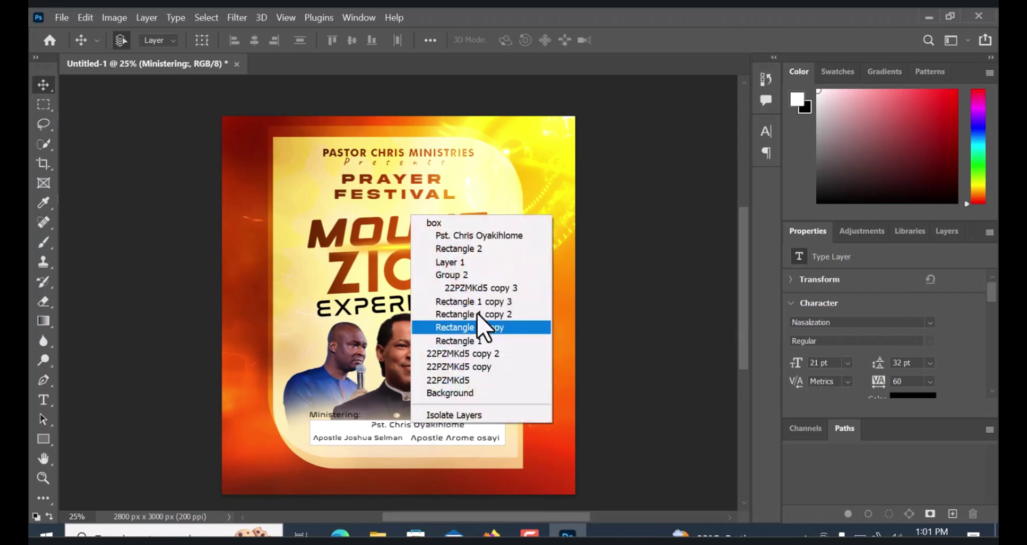
left_click(478, 235)
left_click_drag(419, 432, 413, 432)
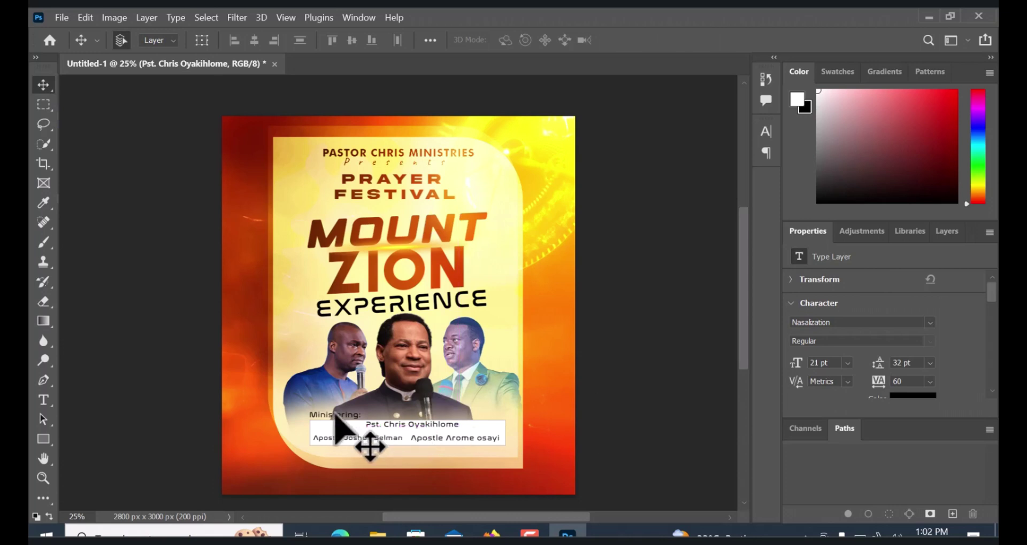
Add a drop shadow to the white names rectangle with 21% opacity, 10 px distance, 19% spread and 6 px size, leaving Gradient Overlay off
right_click(486, 425)
left_click(536, 263)
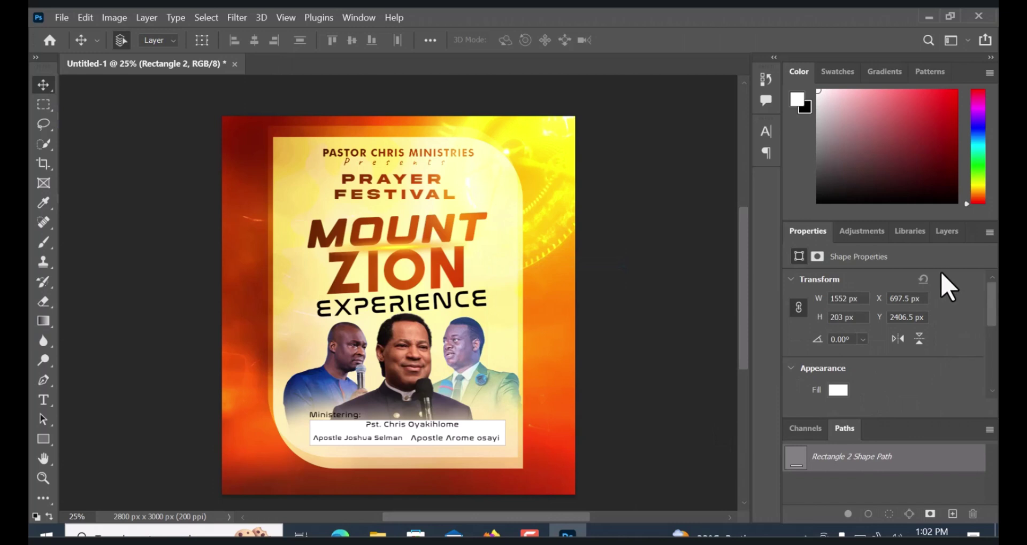
left_click(939, 237)
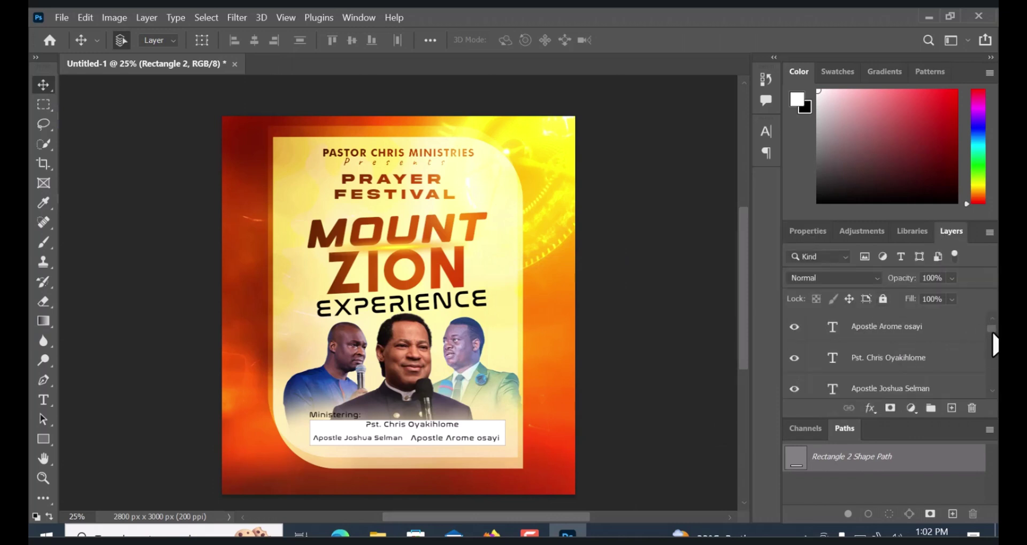
left_click_drag(992, 345, 992, 353)
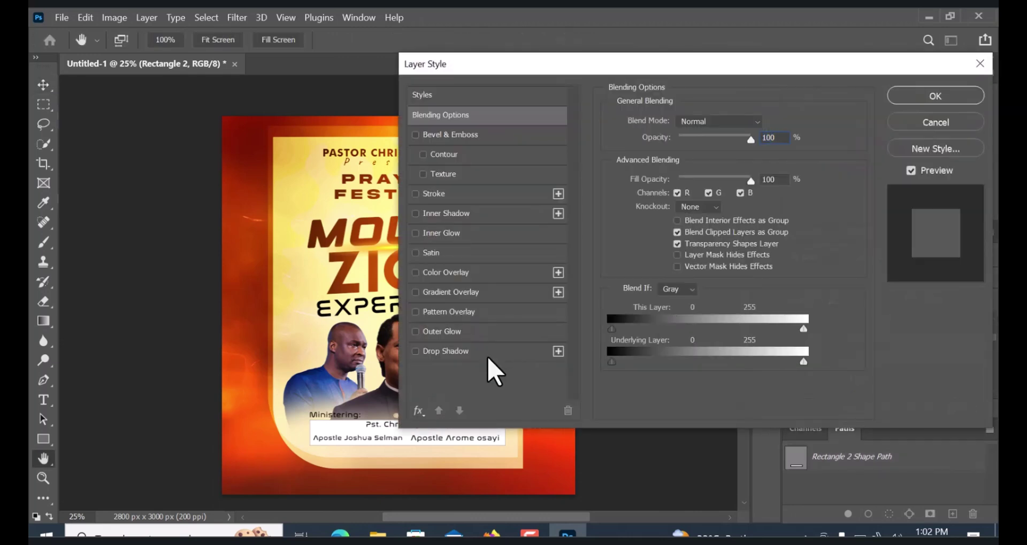
left_click(488, 355)
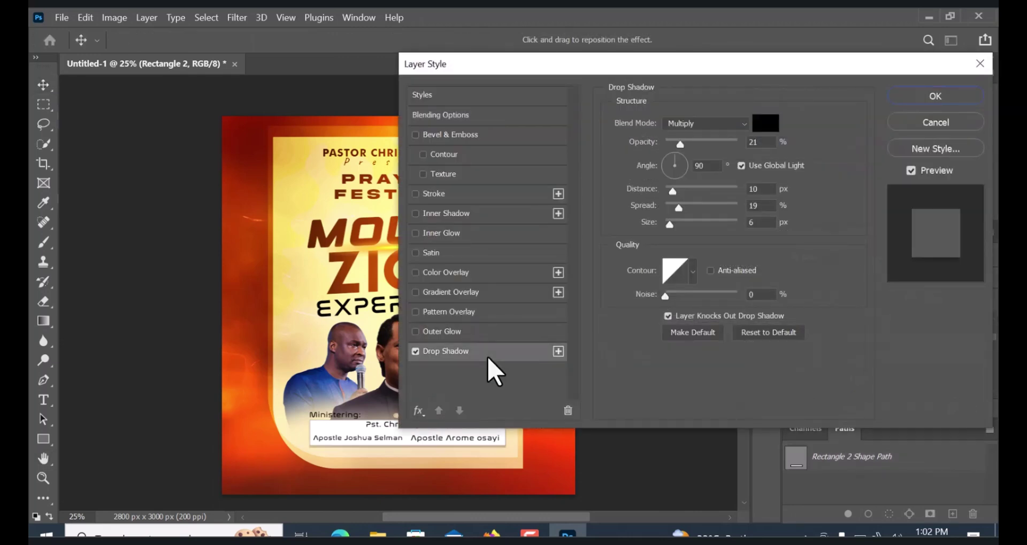
left_click(484, 295)
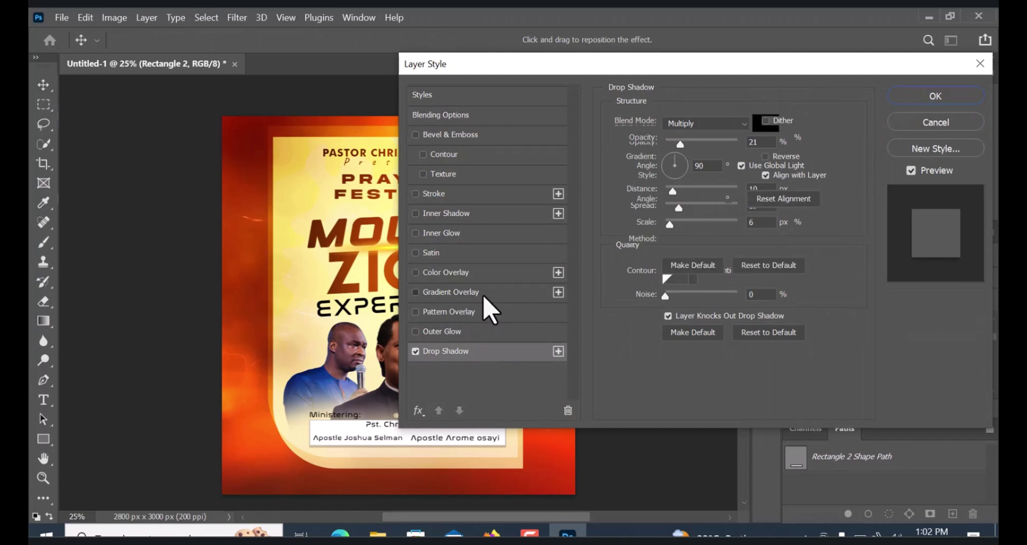
left_click(417, 298)
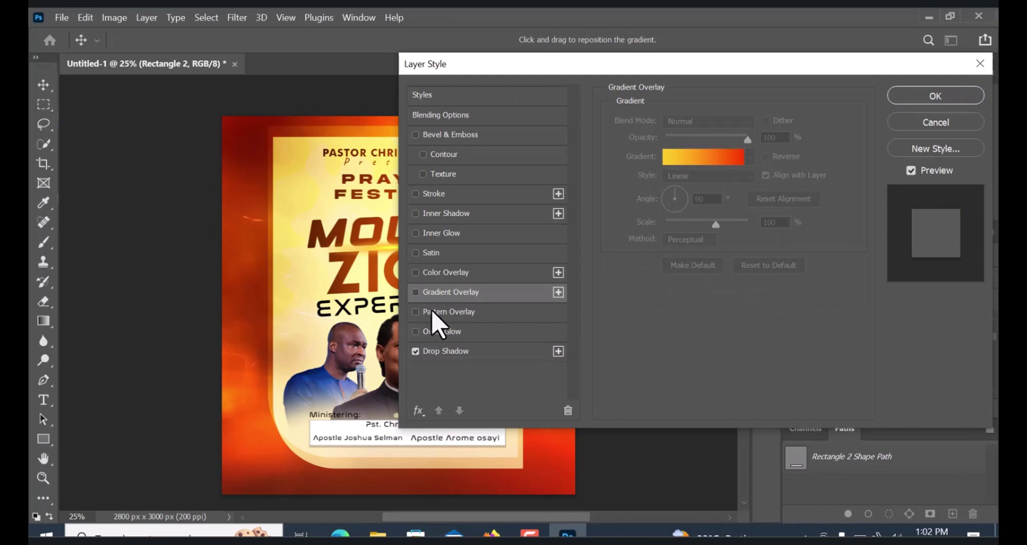
Add a 4 px outside stroke to the names rectangle, filled with the Blue_03 gradient
left_click(446, 202)
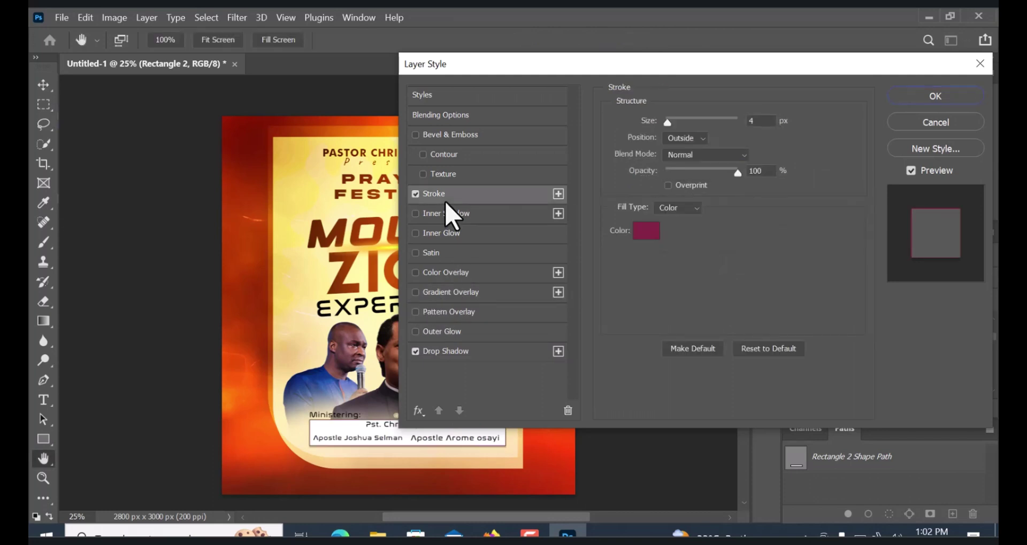
left_click(680, 208)
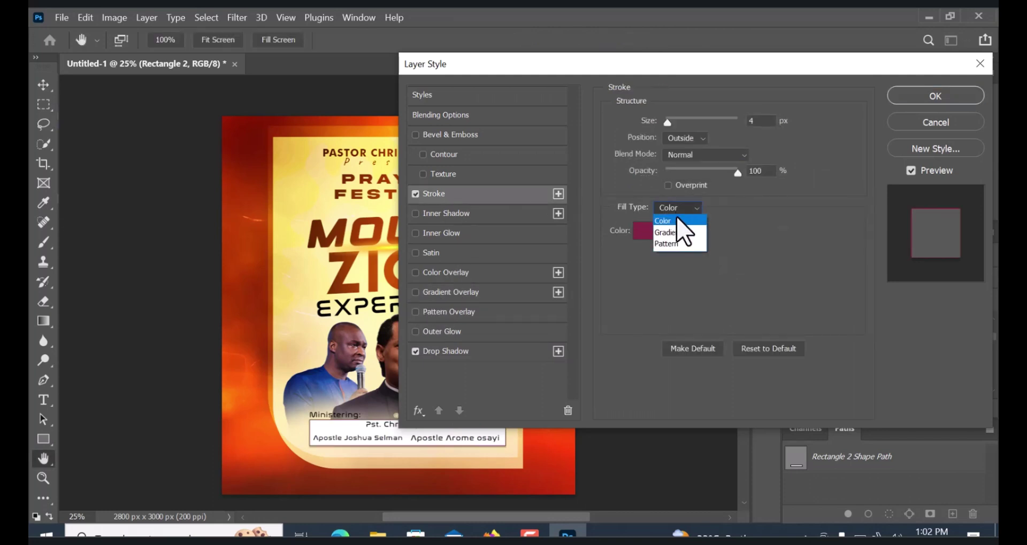
left_click(675, 232)
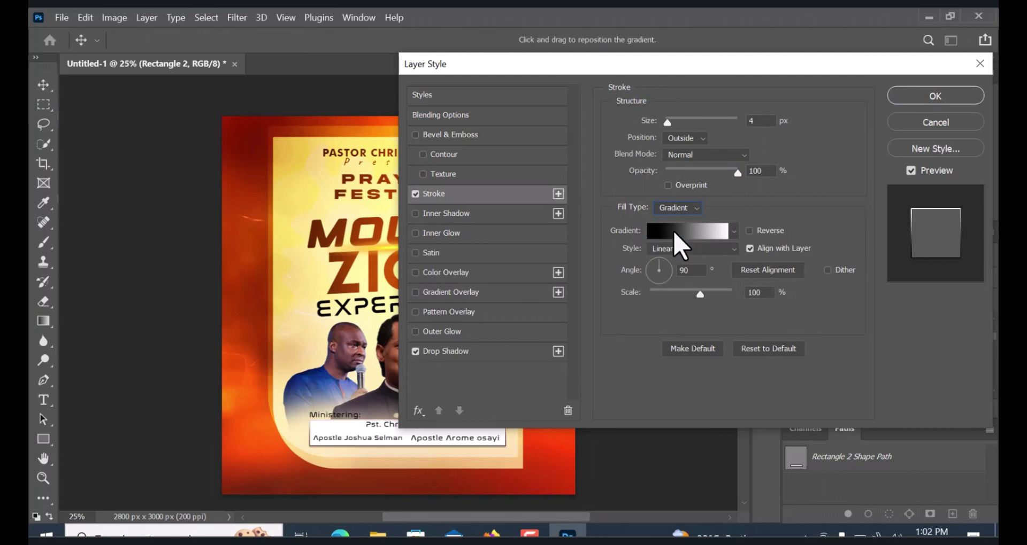
left_click(734, 232)
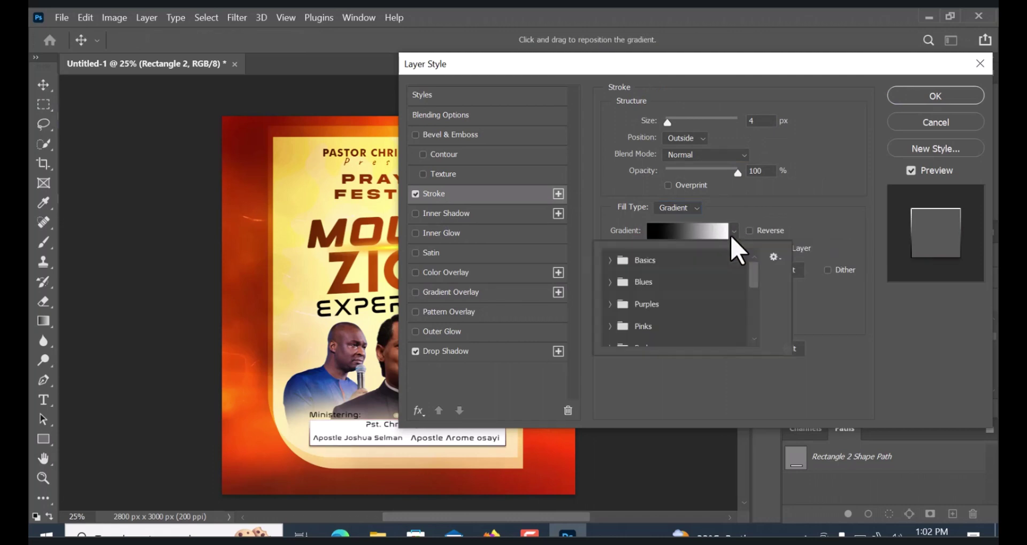
left_click(610, 283)
left_click(675, 301)
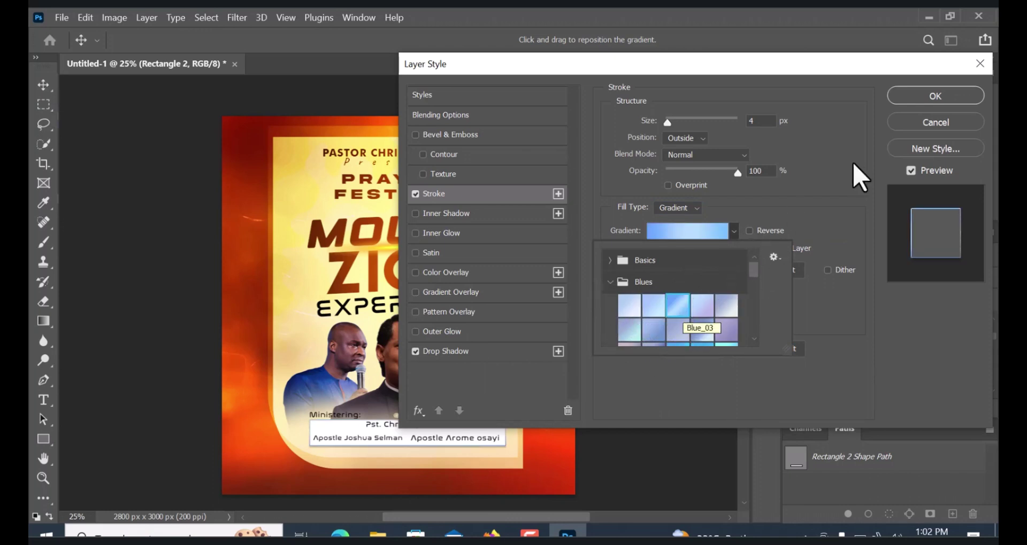
Apply a Color Overlay to the names rectangle using the orange ff6d07 sampled from the flyer background
left_click(448, 277)
left_click(448, 277)
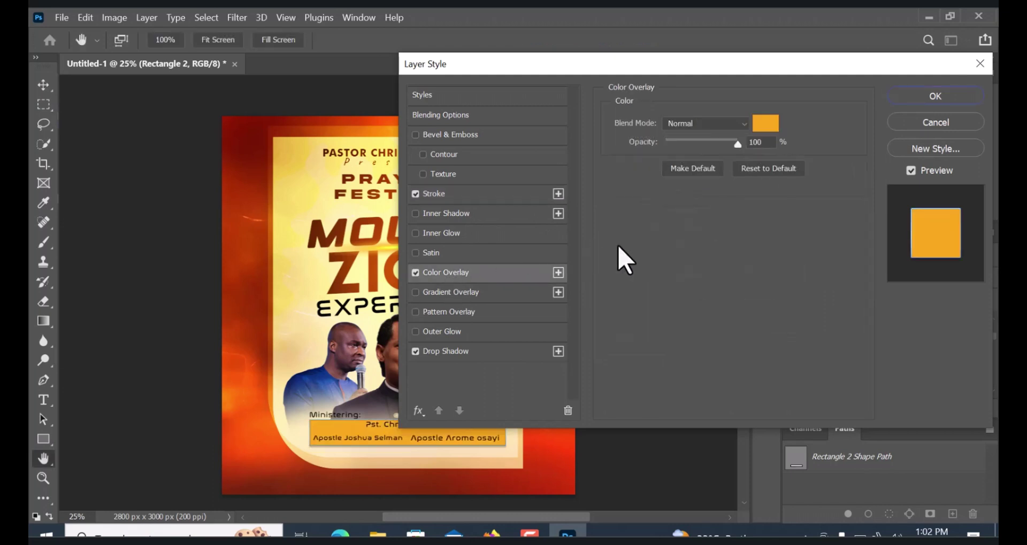
left_click(764, 126)
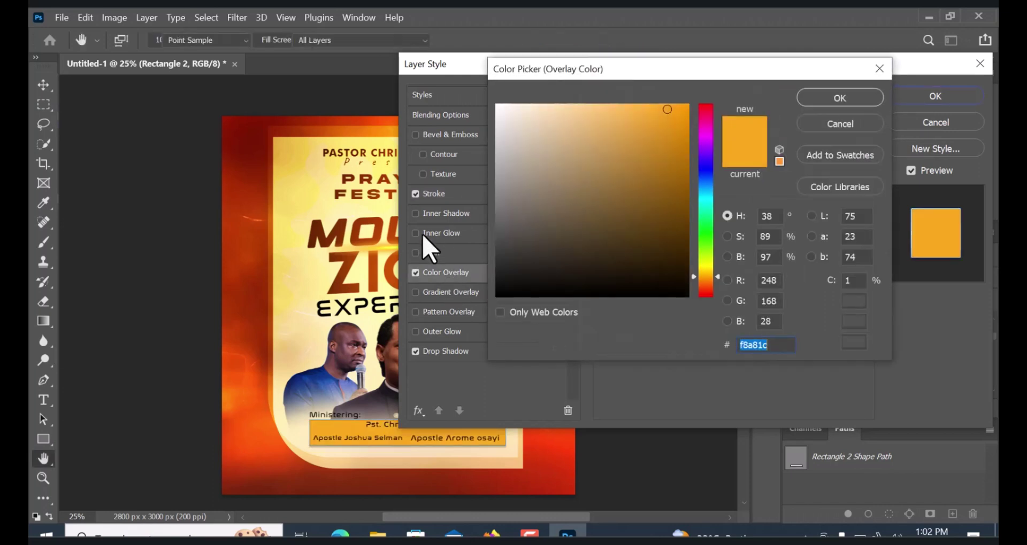
left_click(387, 250)
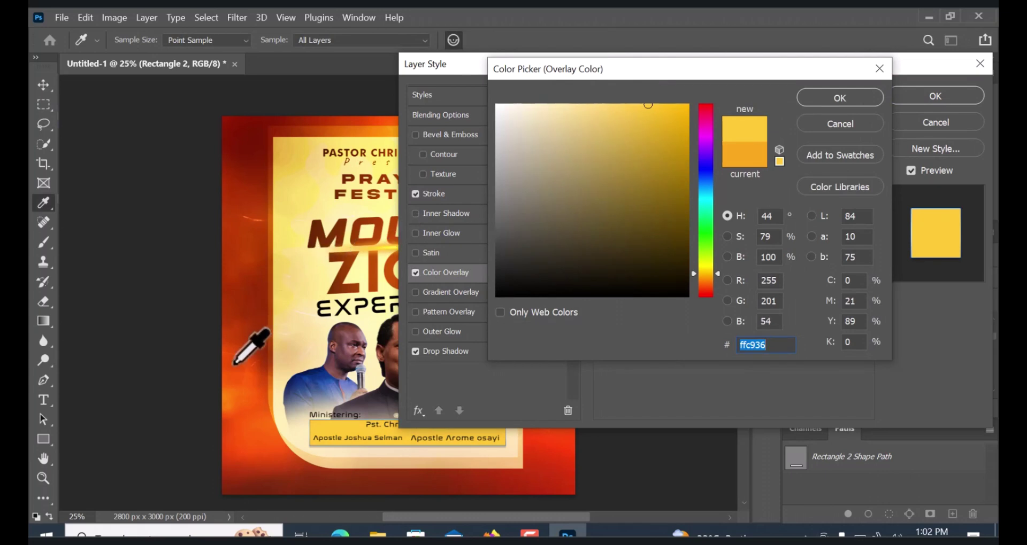
left_click(233, 387)
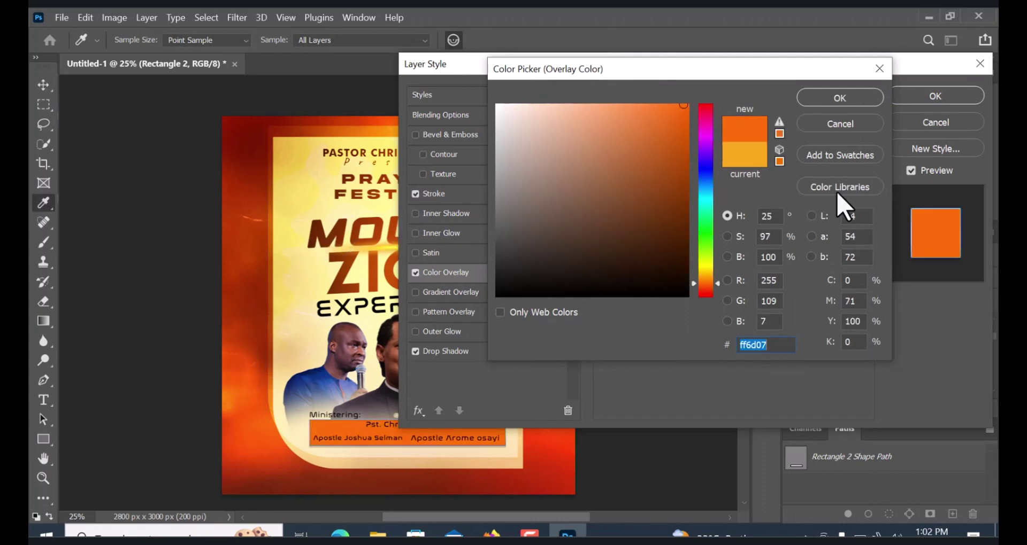
left_click(866, 100)
left_click(909, 98)
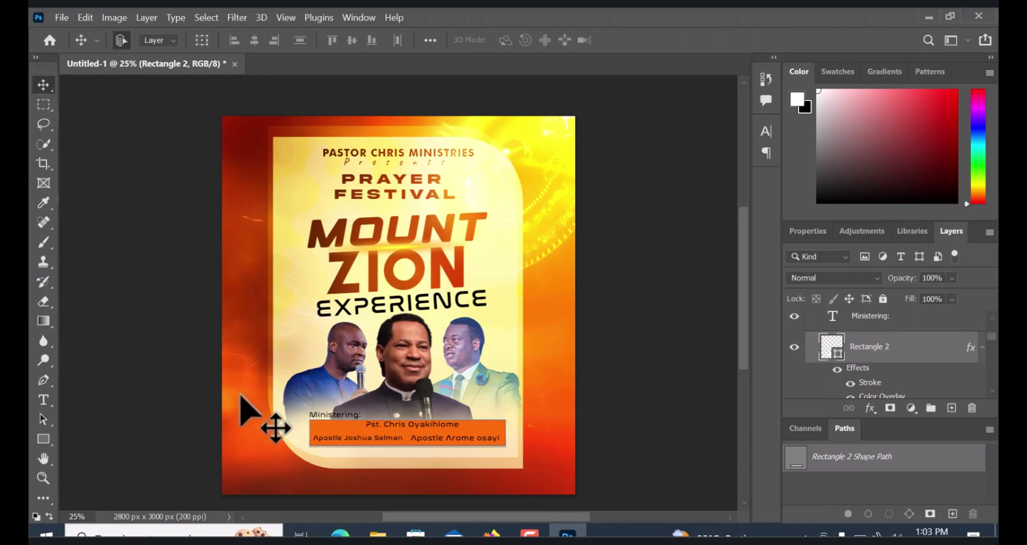
Recolor the pastor's name text to white (ffffff)
left_click(43, 400)
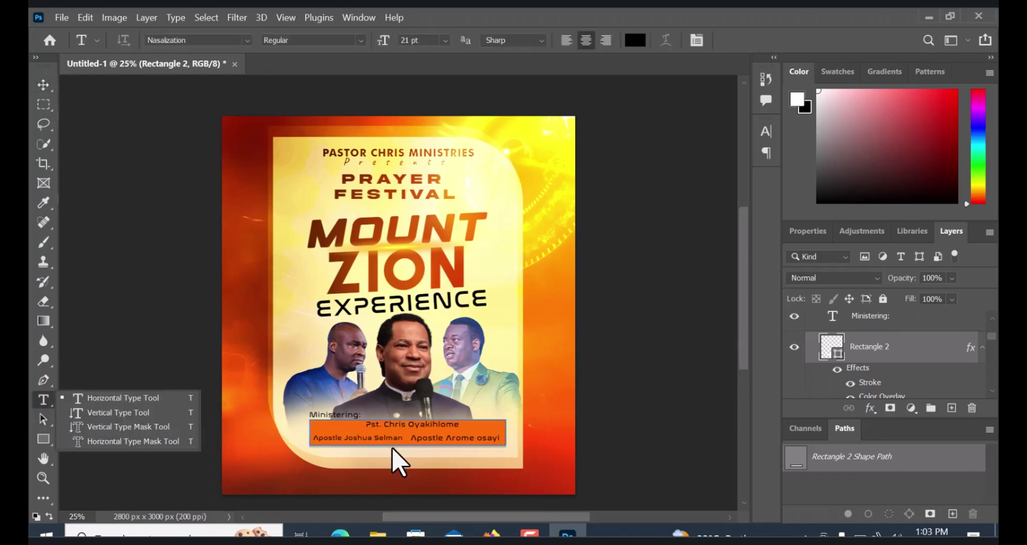
left_click(408, 422)
key("ctrl+a")
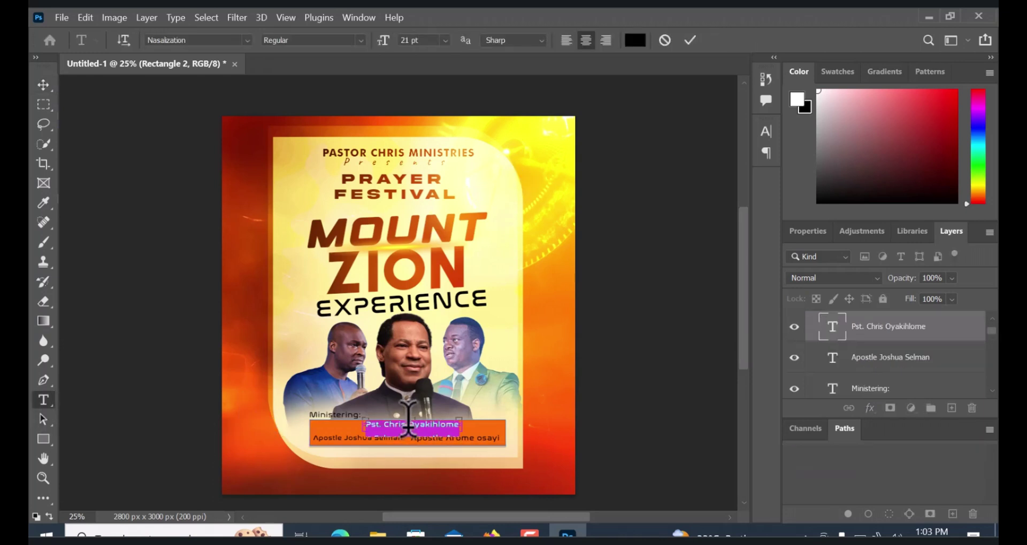
left_click(636, 42)
left_click_drag(552, 177, 488, 98)
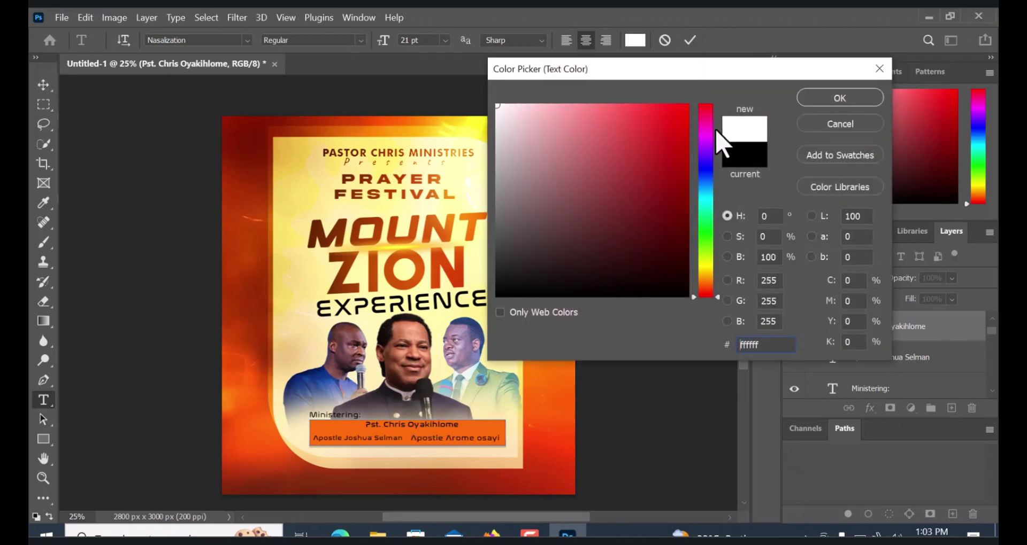
left_click(843, 100)
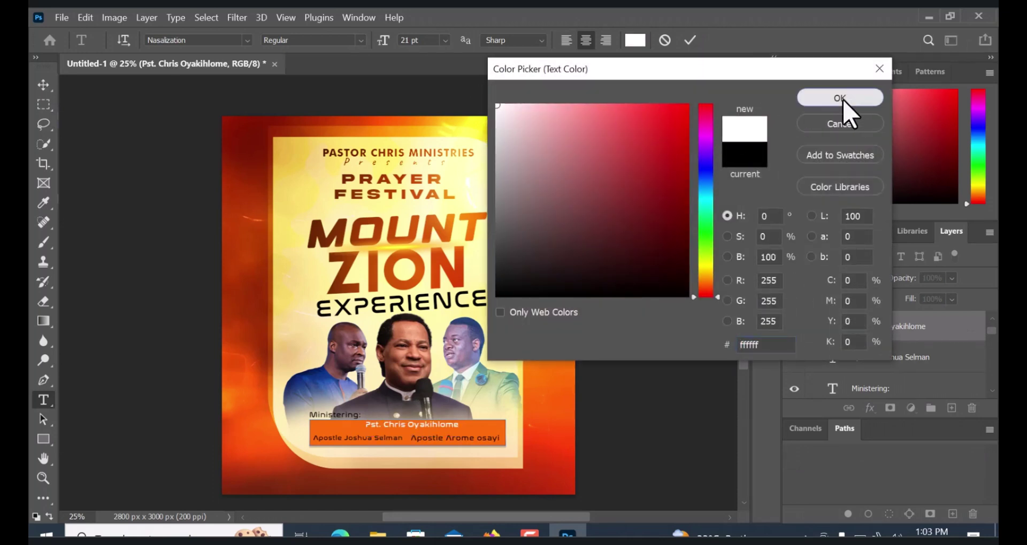
left_click(690, 41)
Recolor both apostles' names in the orange rectangle to white
left_click(442, 438)
key("ctrl+a")
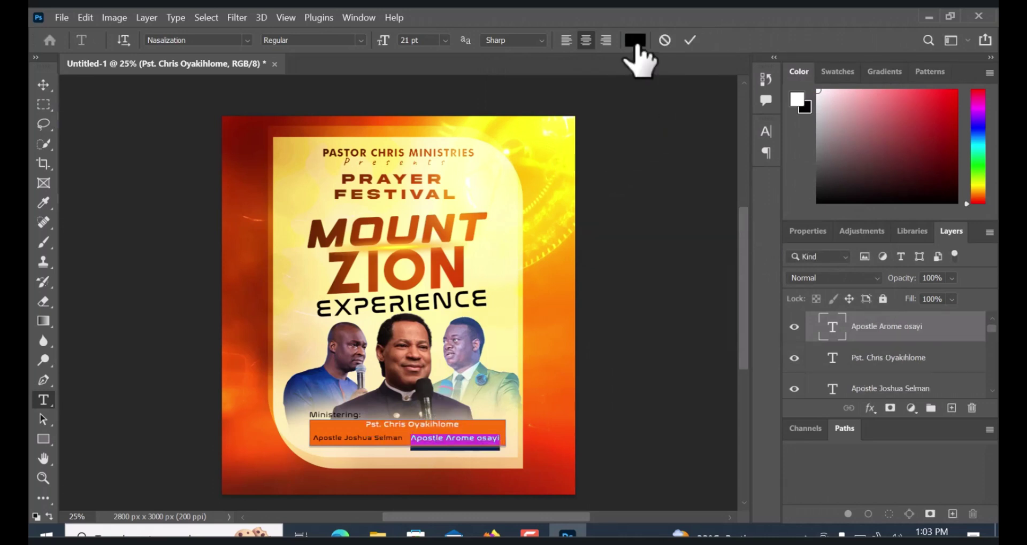
left_click(634, 40)
Set the pastor's name in the Futura Md BT Bold font
left_click(198, 41)
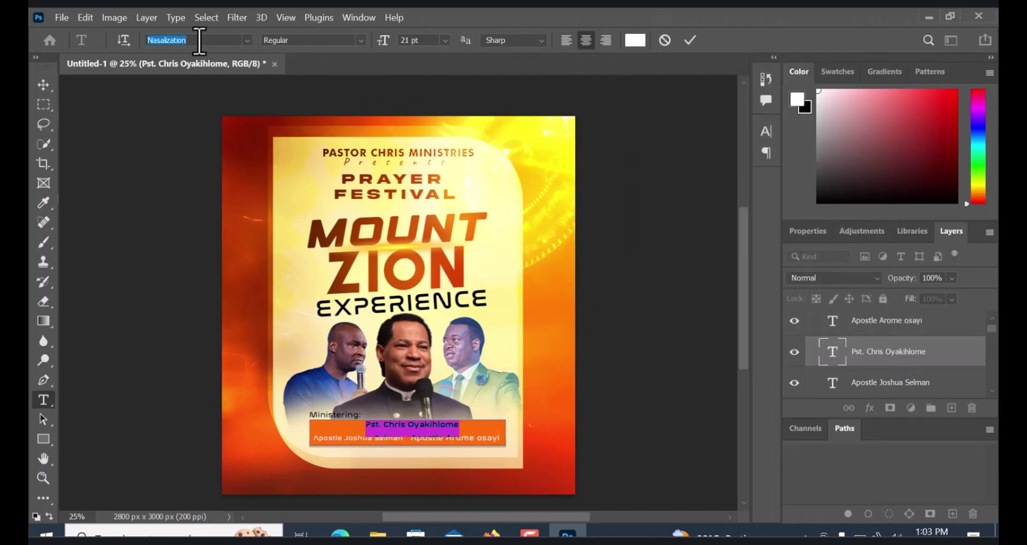
type("fu")
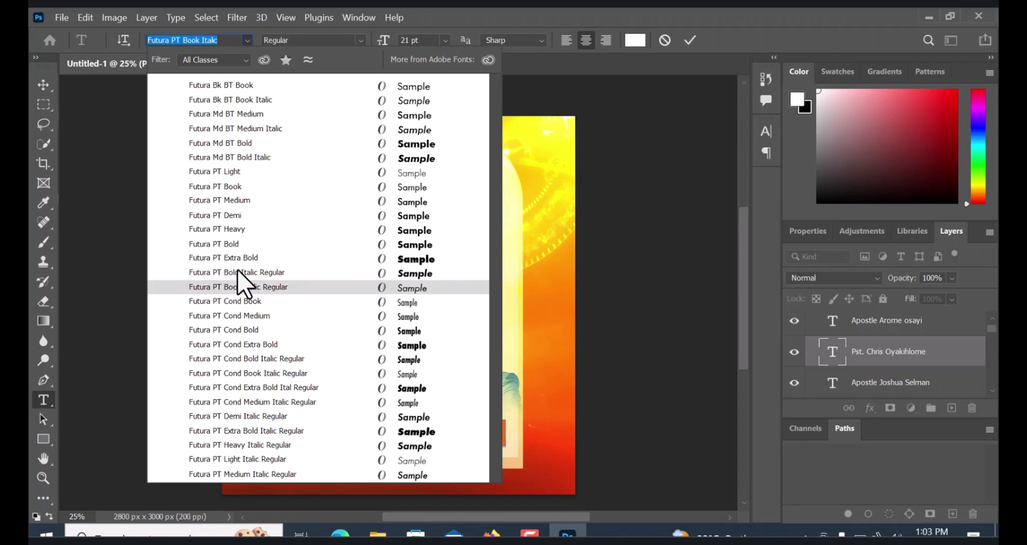
left_click(245, 144)
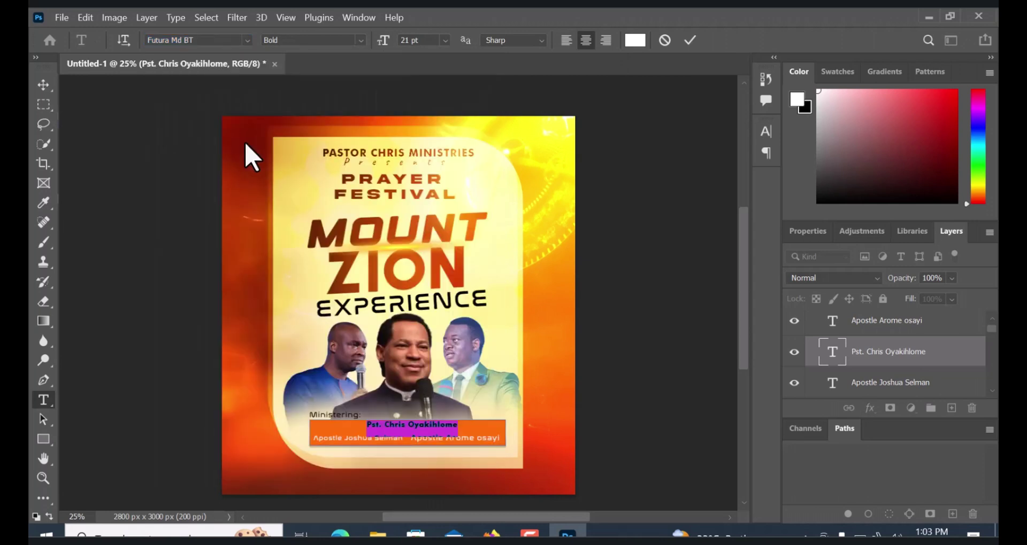
left_click(689, 40)
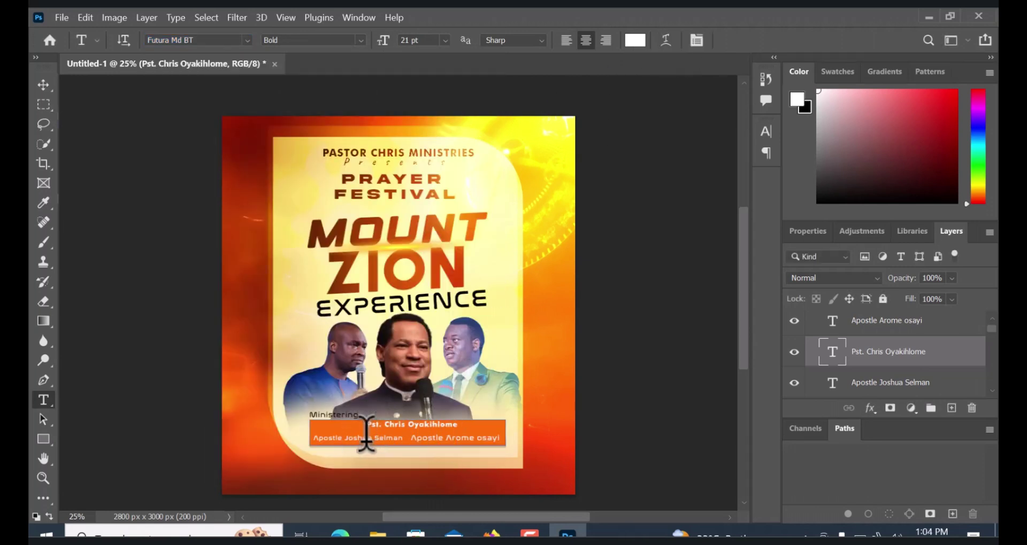
Set both apostles' names in Futura Md BT Bold to match the pastor's name, and select the second apostle's text layer
left_click(366, 433)
key("ctrl+a")
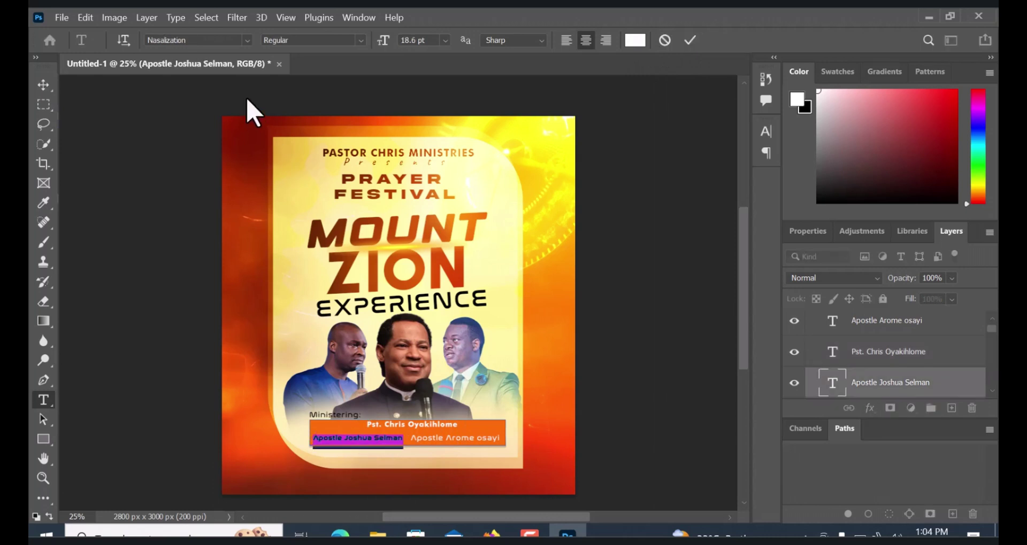
key("ctrl+Return")
key("v")
right_click(451, 458)
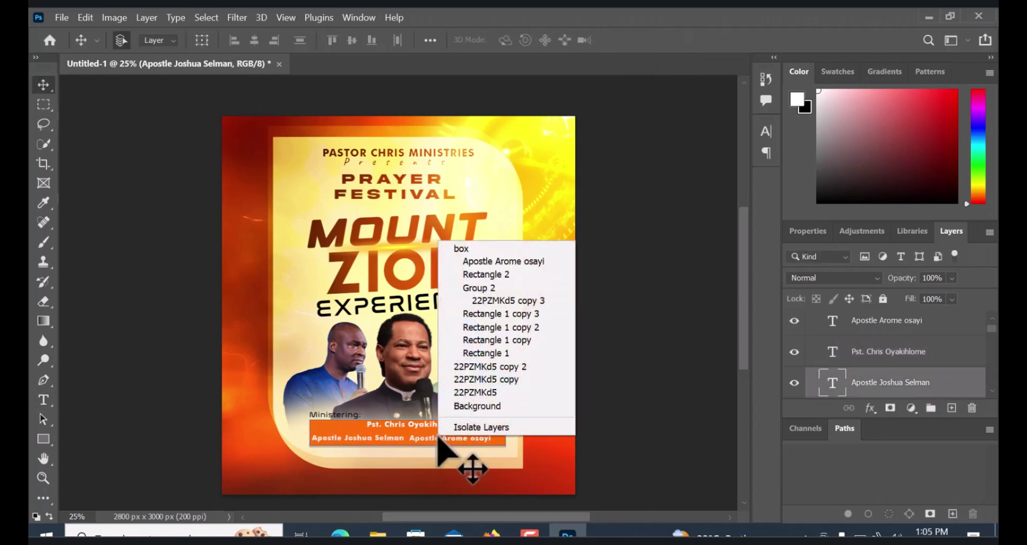
left_click(503, 268)
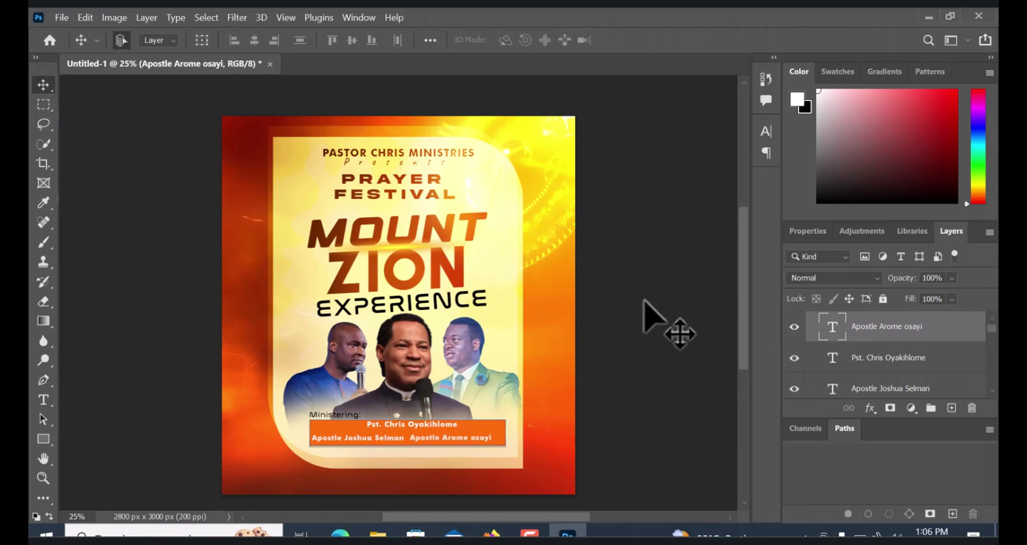
Place the social media icons image "x" from the pastor chris flyer tutorial folder into the flyer at 100% scale
key("alt+Tab")
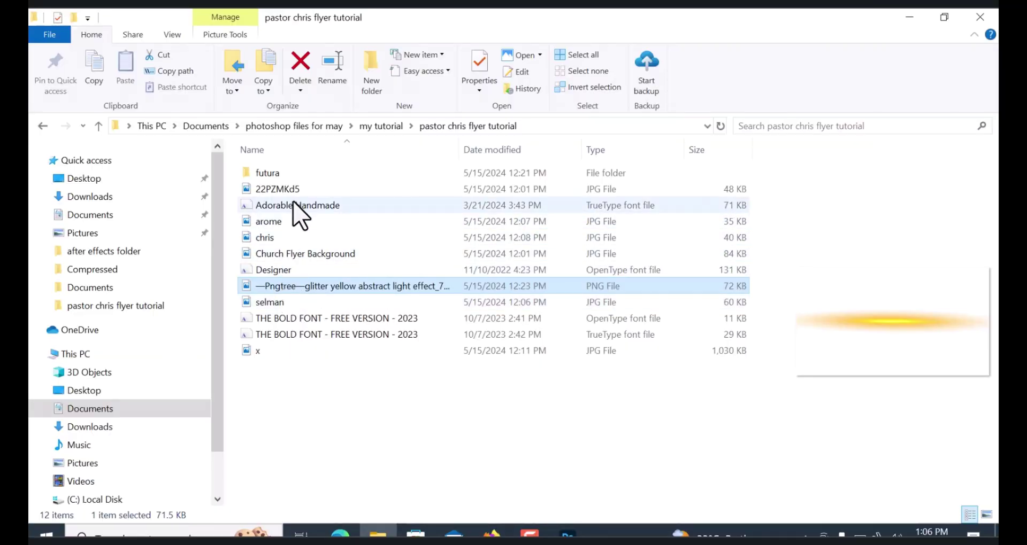
left_click(292, 198)
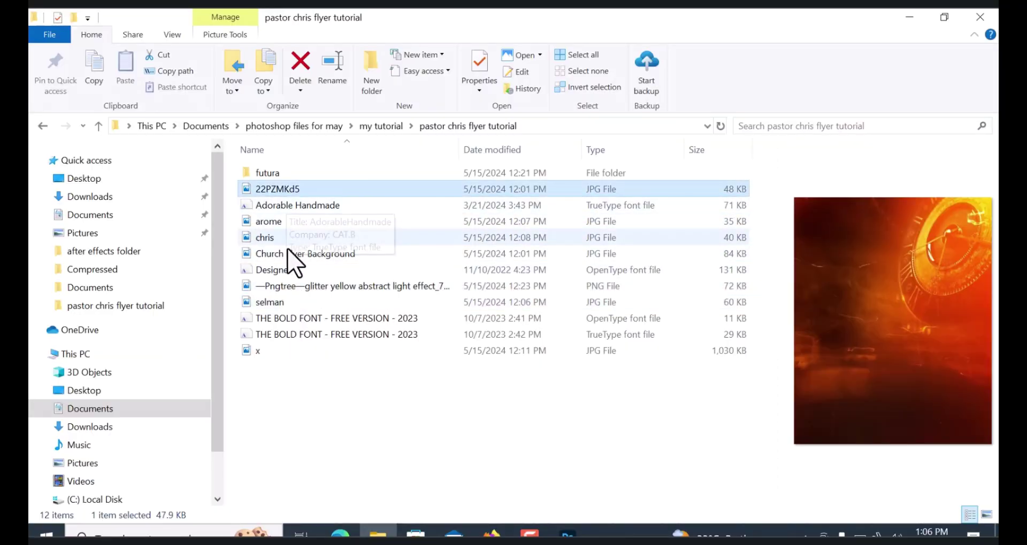
left_click(266, 373)
left_click_drag(267, 352, 411, 373)
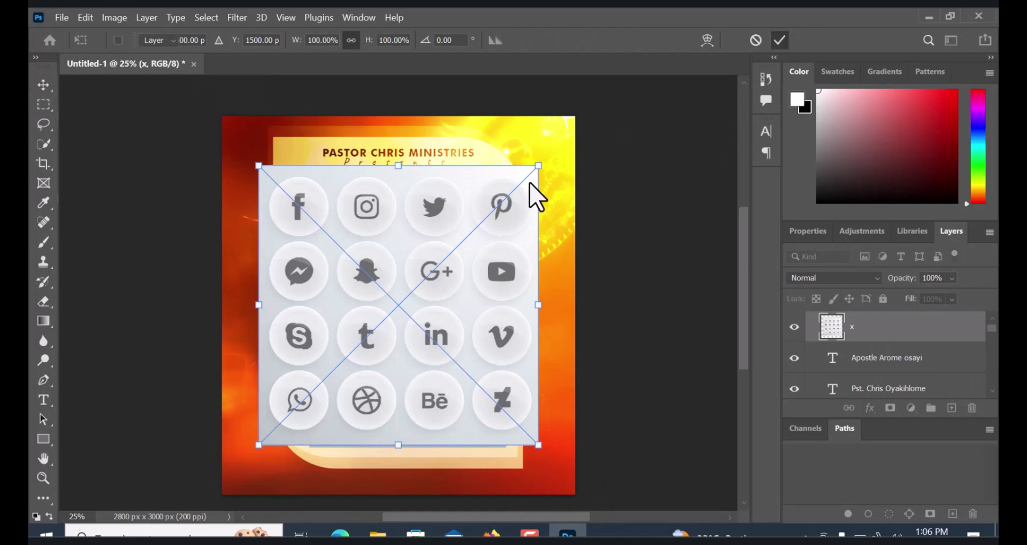
key("Return")
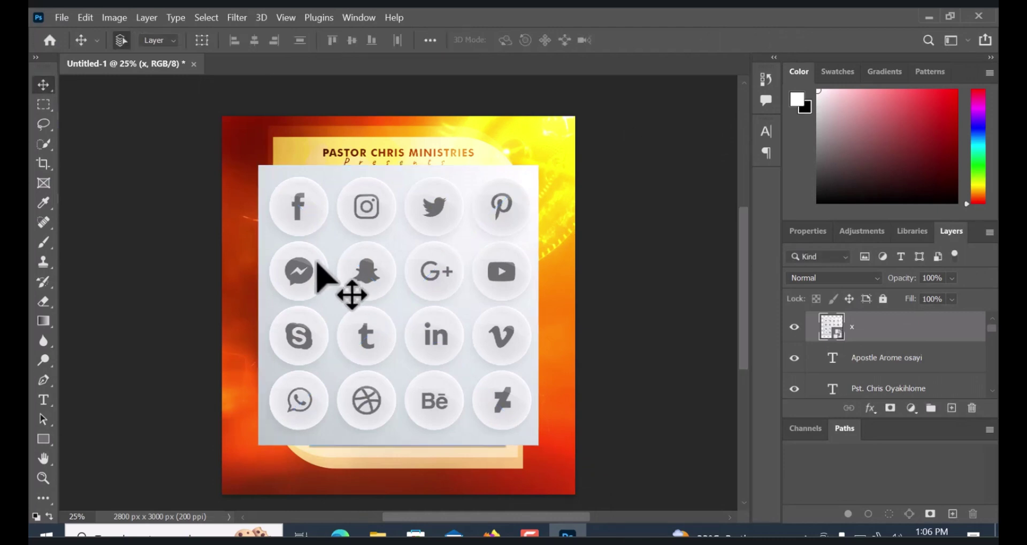
left_click(817, 327)
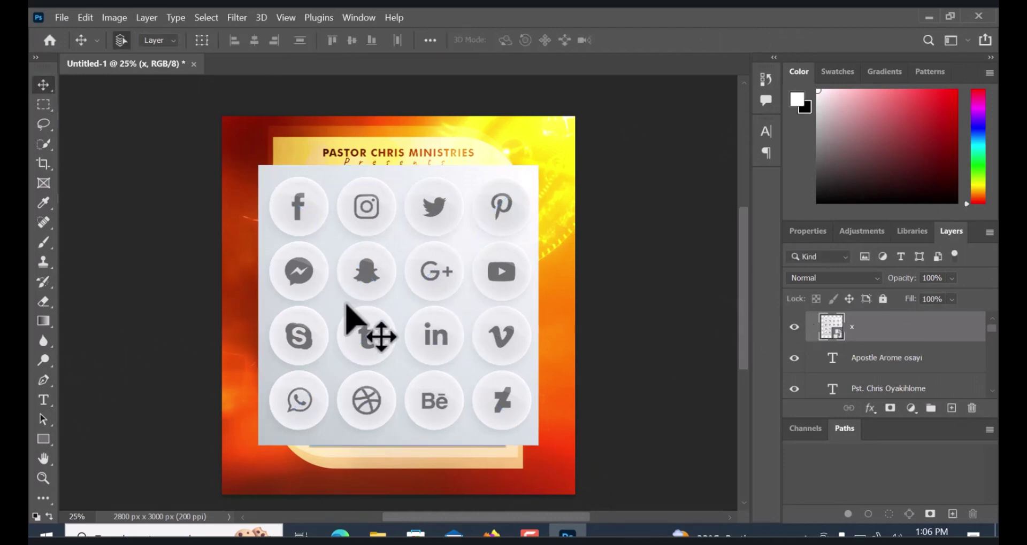
Copy the round Facebook and Instagram icons from the icons image onto separate layers using the Quick Selection tool
left_click(44, 144)
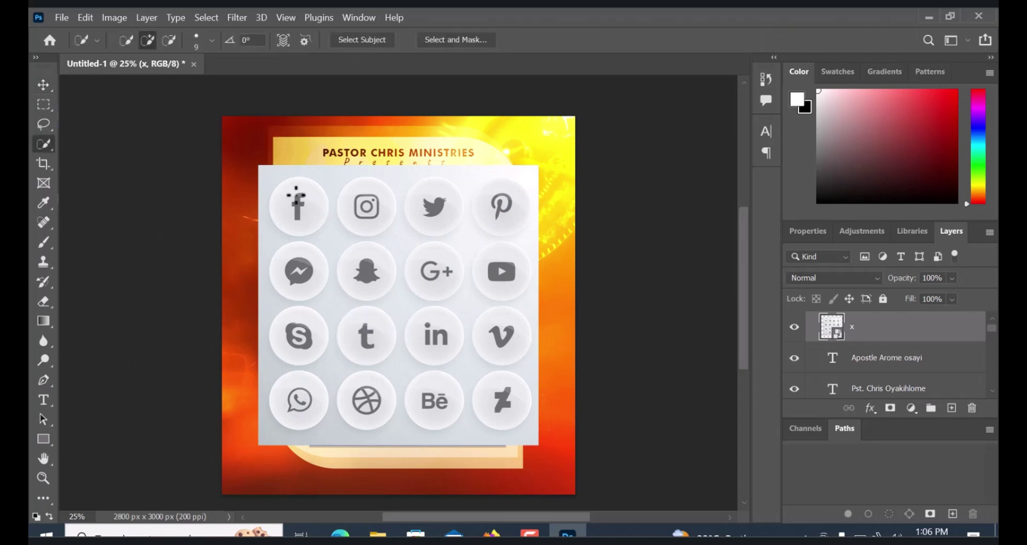
left_click_drag(301, 205, 317, 218)
key("ctrl+j")
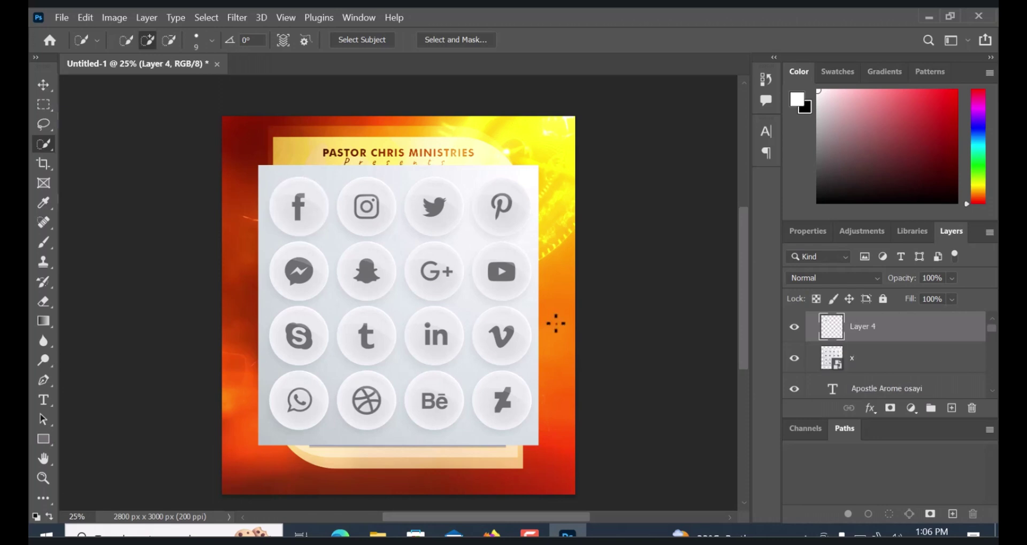
left_click(870, 357)
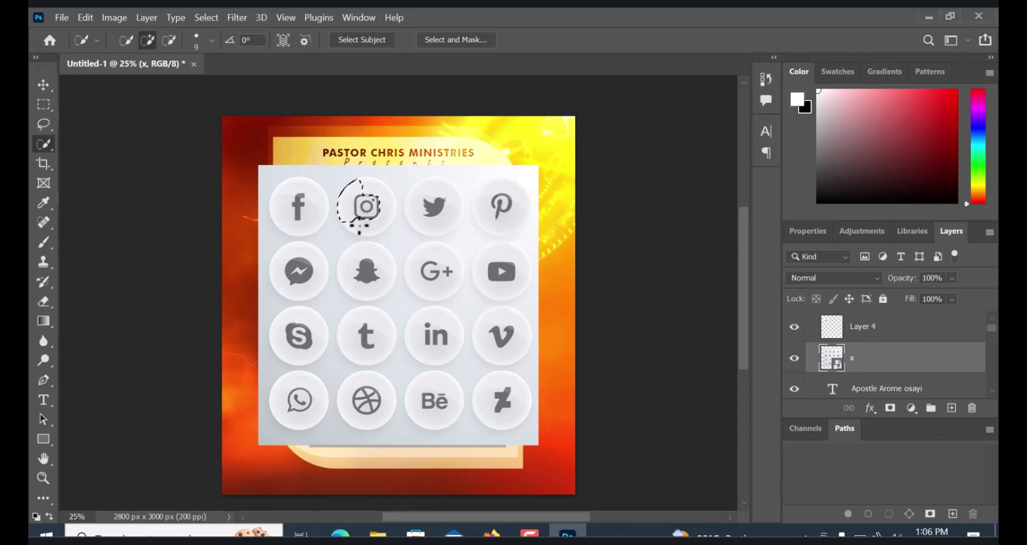
left_click_drag(388, 223, 384, 188)
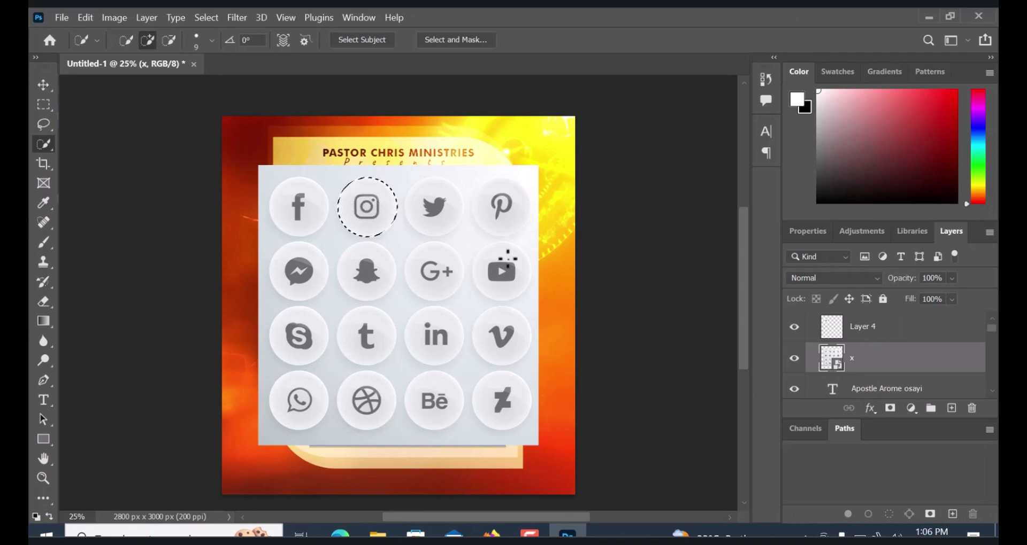
key("ctrl+j")
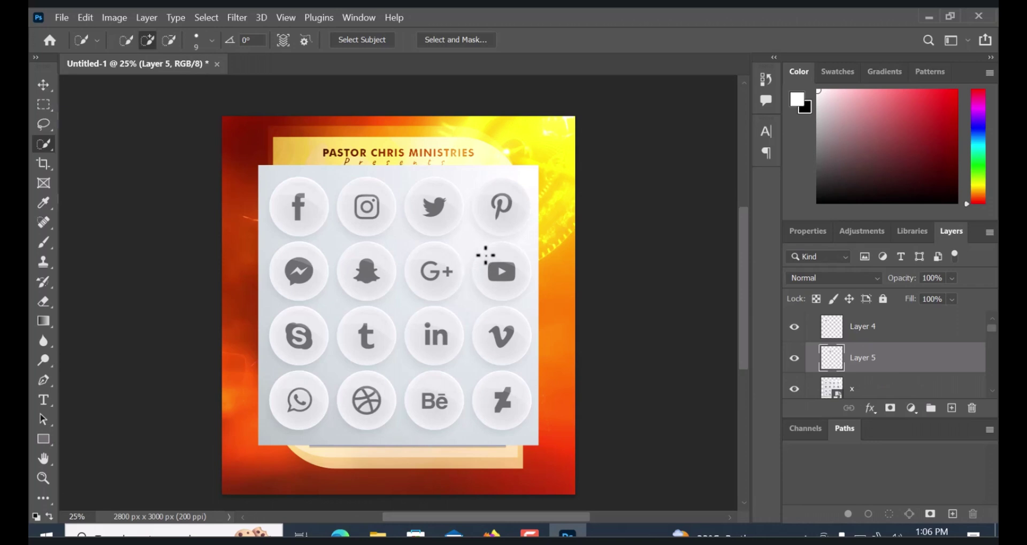
key("ctrl+d")
Copy the round YouTube icon from the icons image onto its own layer, and delete the source layer "x"
left_click(877, 390)
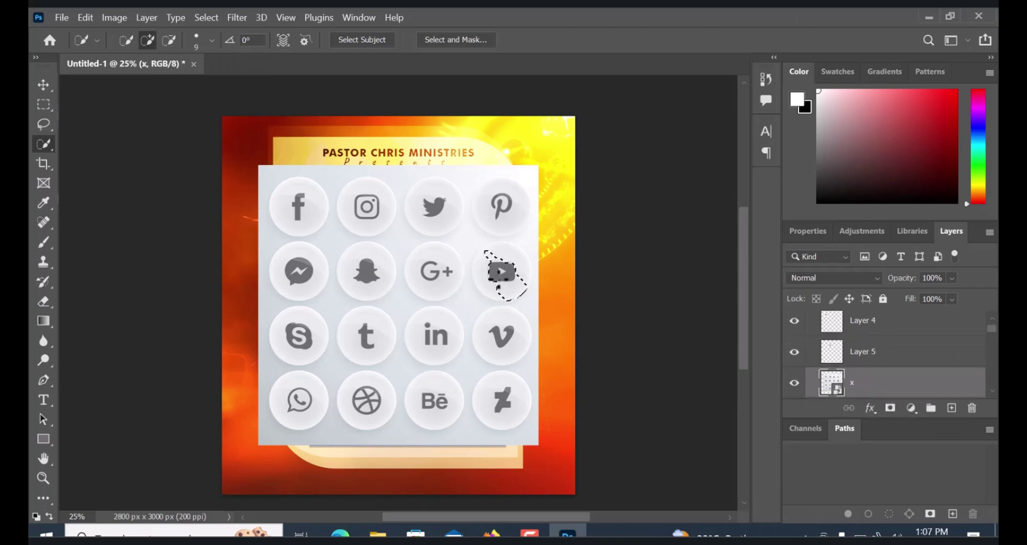
mouse_move(522, 261)
left_mouse_down()
mouse_move(477, 279)
mouse_move(500, 297)
left_mouse_up()
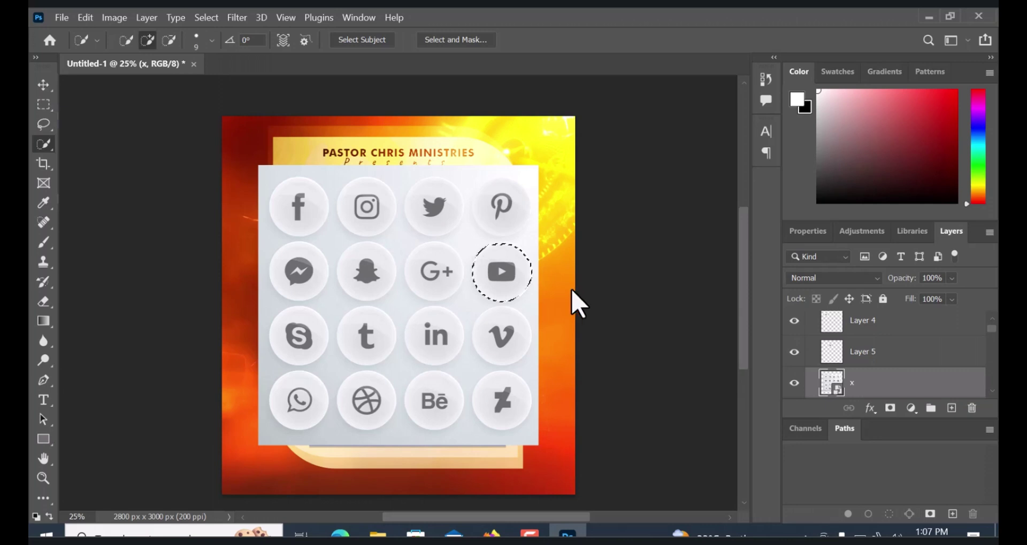
key("ctrl+j")
left_click_drag(829, 380, 859, 394)
left_click(860, 394)
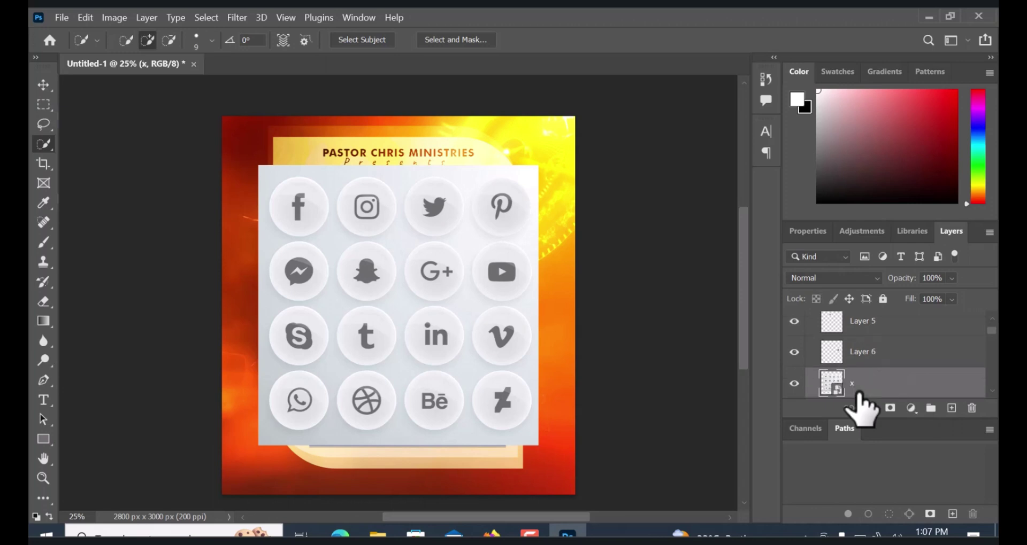
key("Delete")
Group the three icon layers as "social" and place the group above the "box" group
left_click(985, 353)
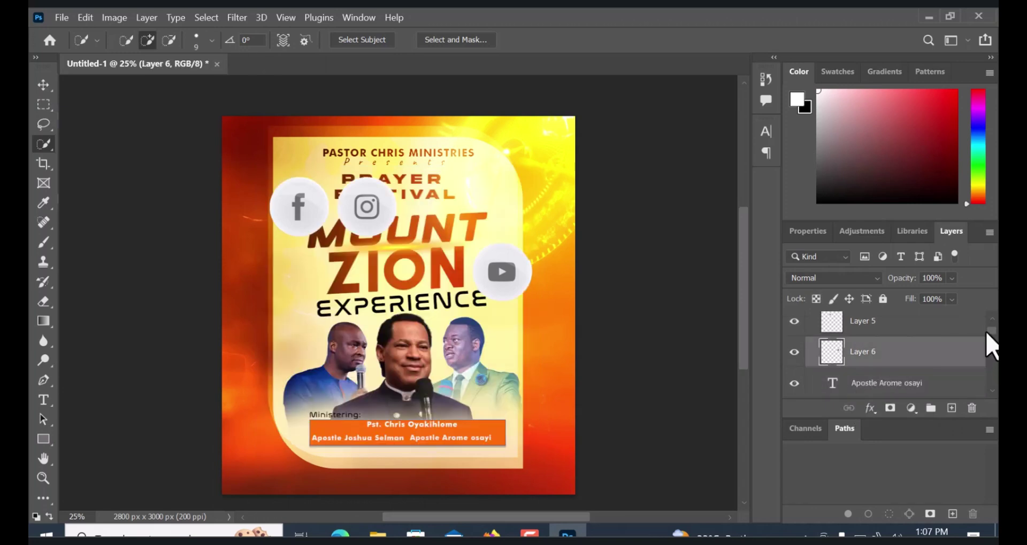
scroll(992, 342, "up", 2)
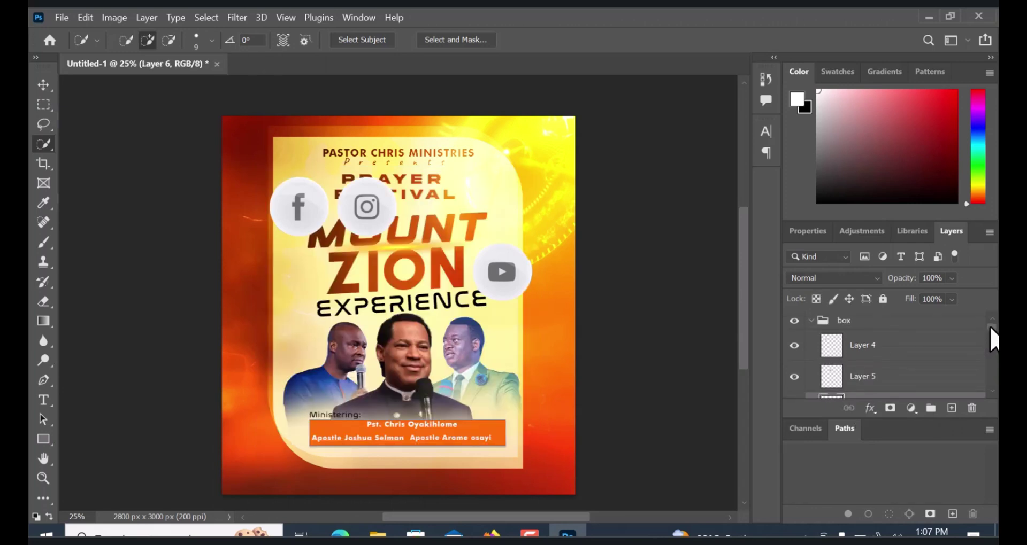
left_click(887, 350, "shift")
left_click_drag(885, 367, 930, 409)
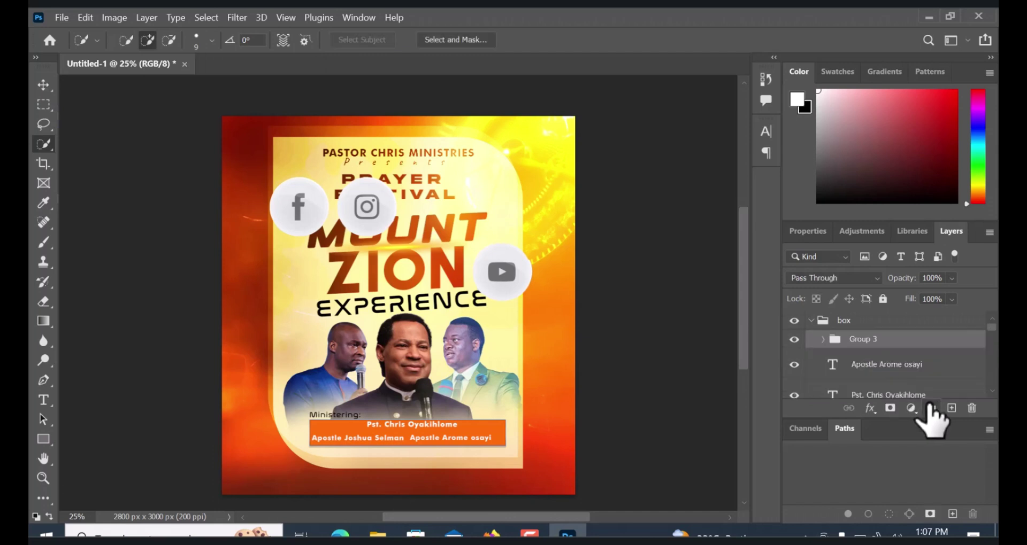
double_click(861, 340)
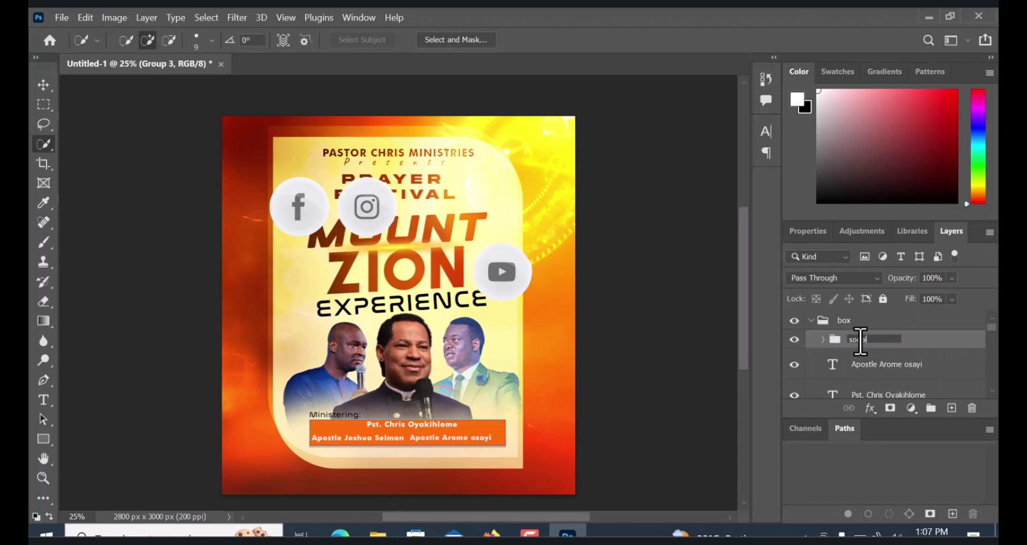
key("Return")
left_click_drag(939, 355, 930, 316)
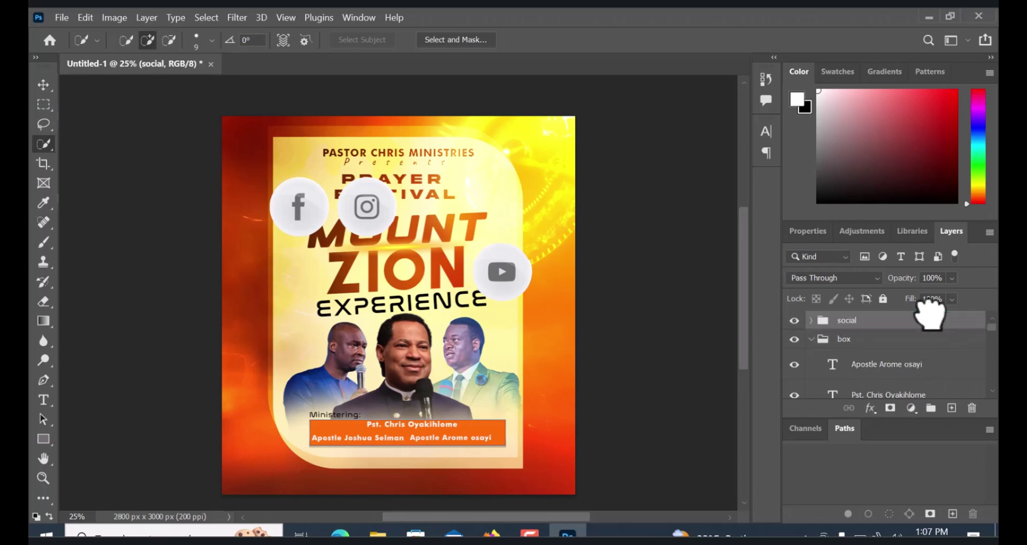
Move the YouTube icon alone up beside the Instagram icon so the three icons form a row
left_click(38, 80)
right_click(498, 267)
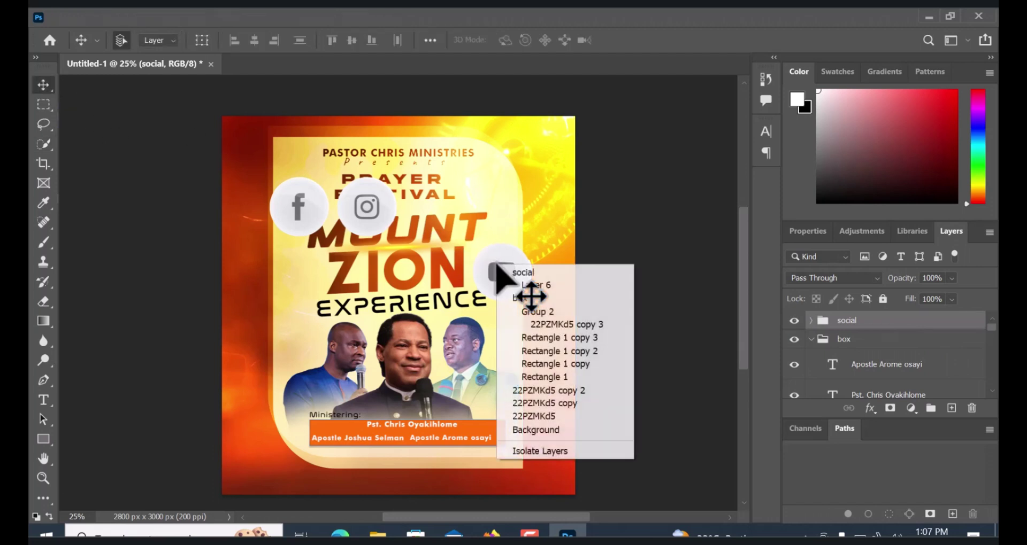
left_click(546, 284)
left_click_drag(514, 270, 444, 214)
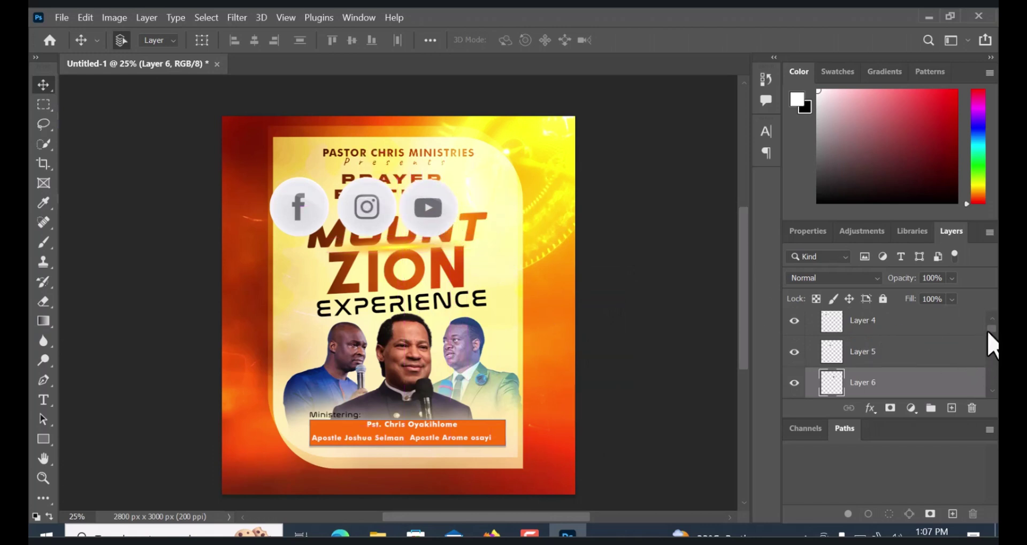
Scale the whole "social" group down proportionally to about 24%
scroll(990, 339, "up", 1)
left_click(890, 323)
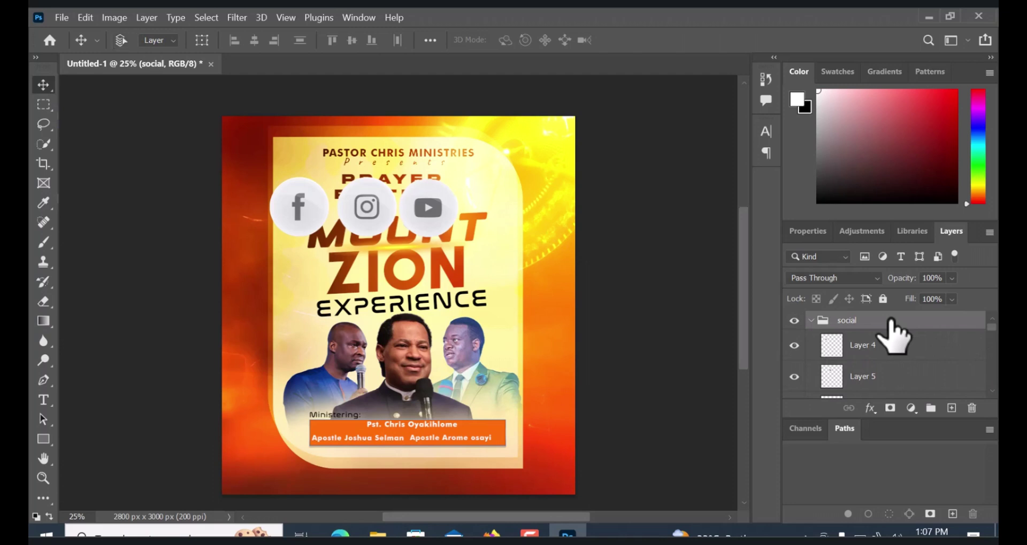
key("ctrl+t")
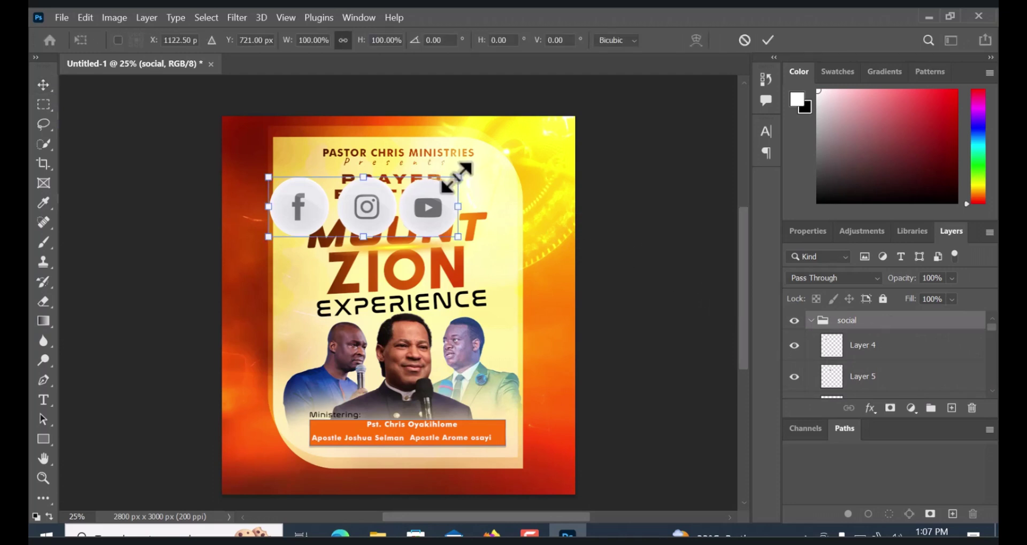
left_click_drag(456, 178, 314, 228)
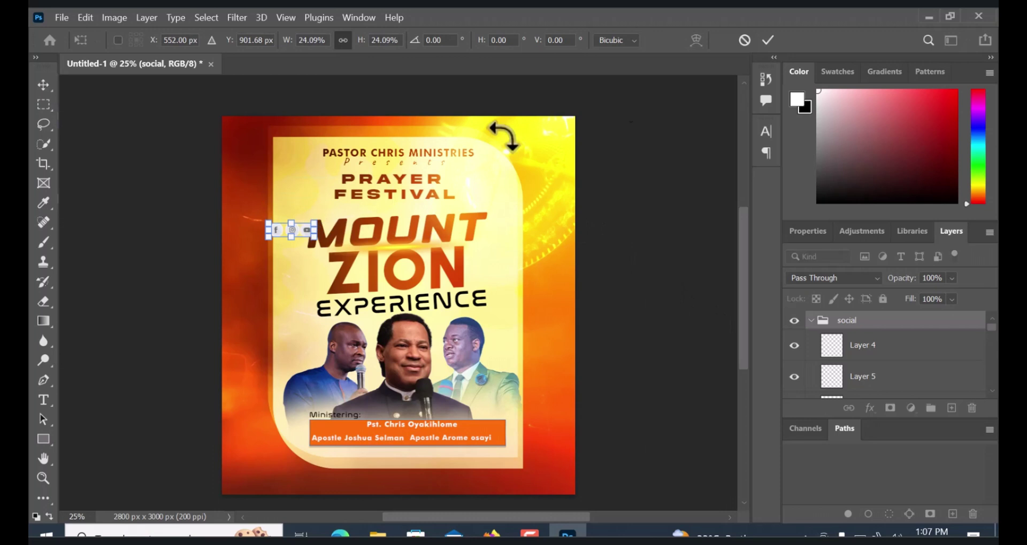
left_click(767, 40)
Set the Move tool's auto-select to Group and move the "social" icons to the flyer's bottom margin, below the cream panel
left_click_drag(293, 230, 303, 303)
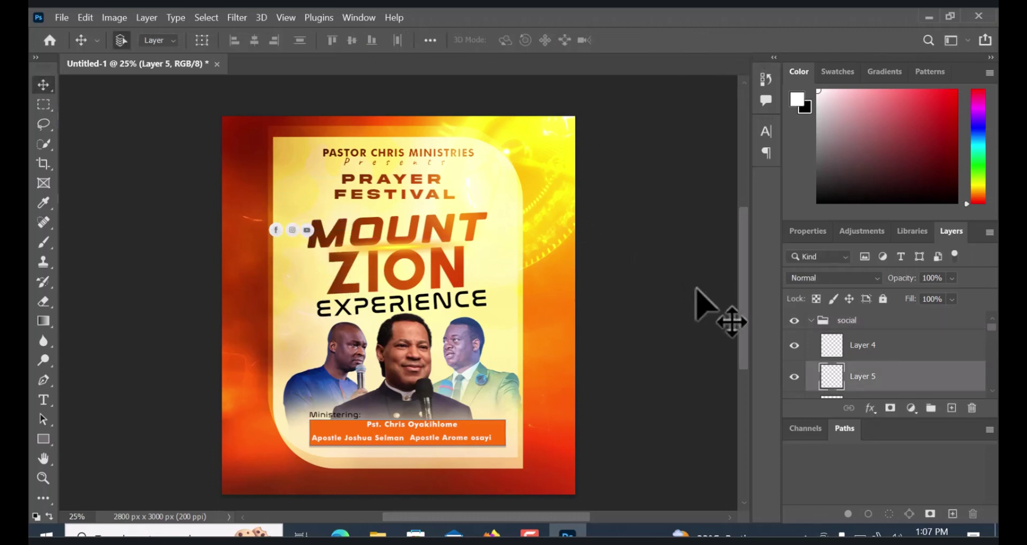
left_click(844, 321)
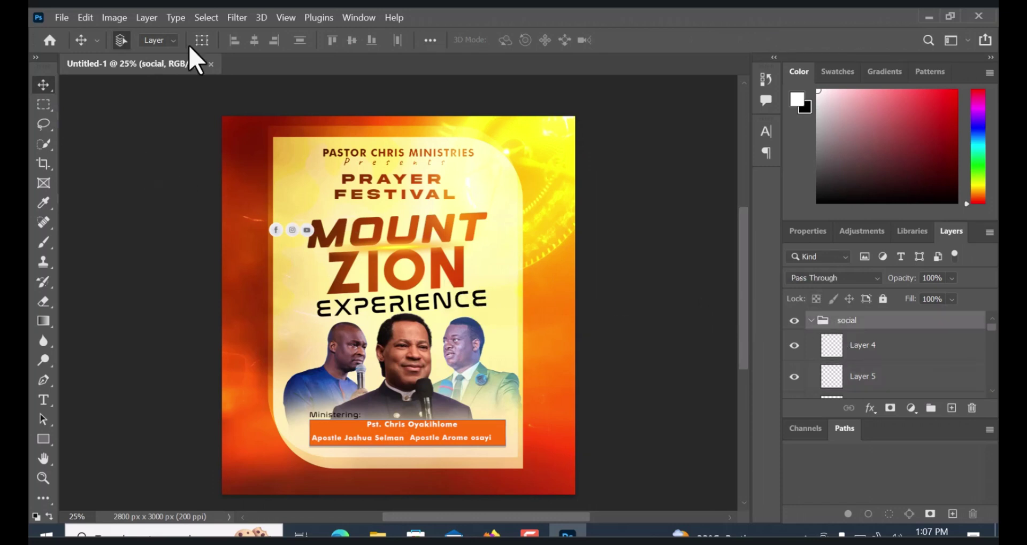
left_click(169, 42)
left_click(160, 54)
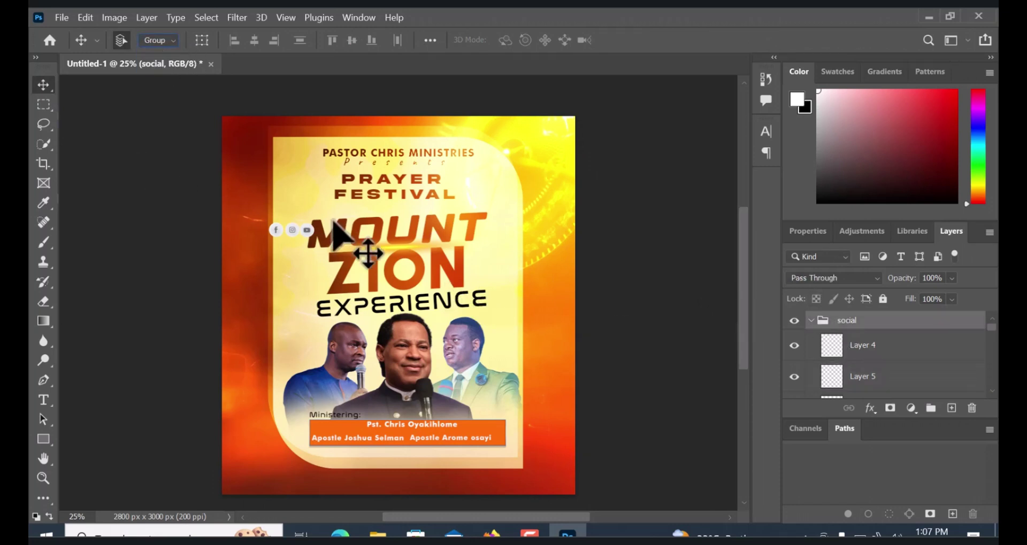
left_click_drag(298, 238, 346, 483)
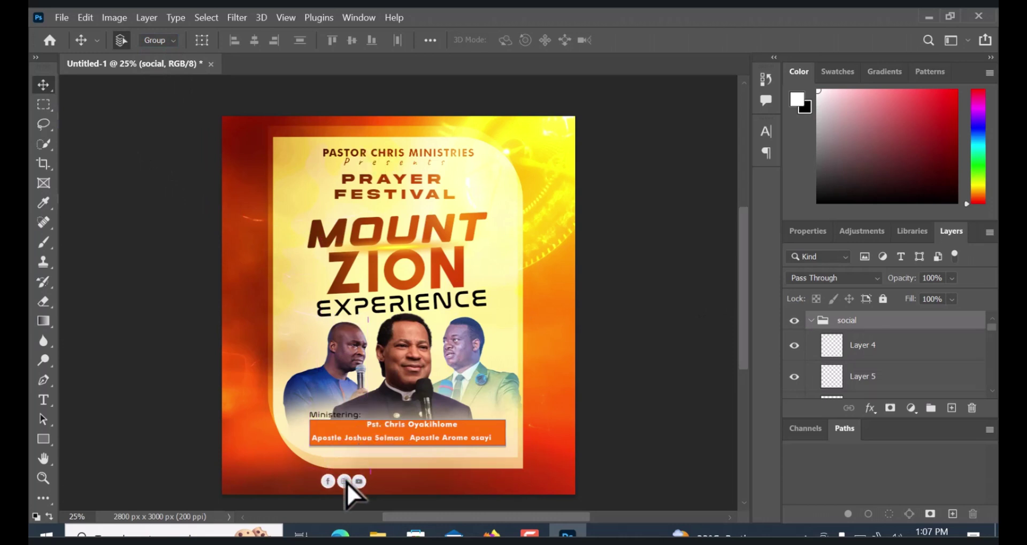
left_click(44, 401)
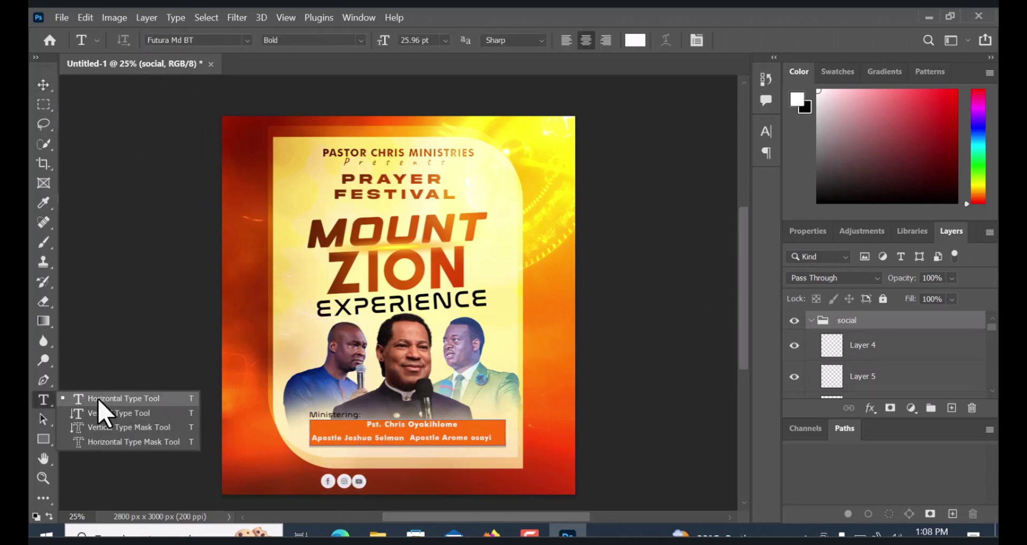
left_click(97, 399)
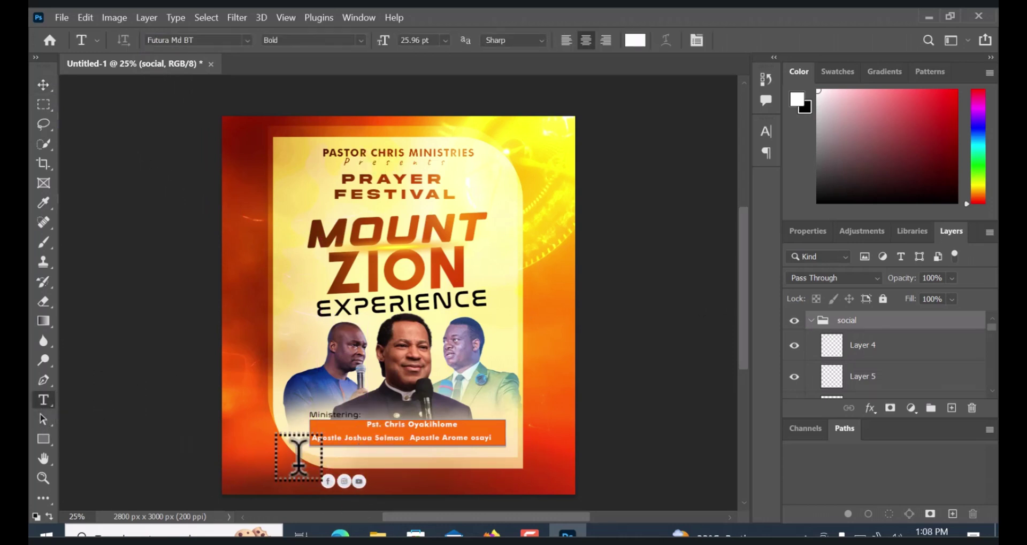
left_click(391, 481)
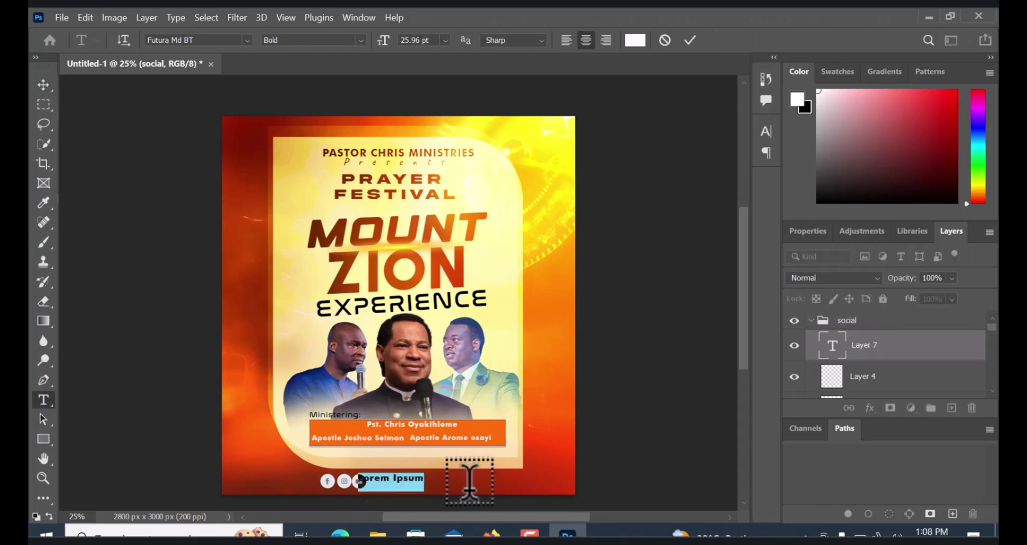
left_click(396, 484)
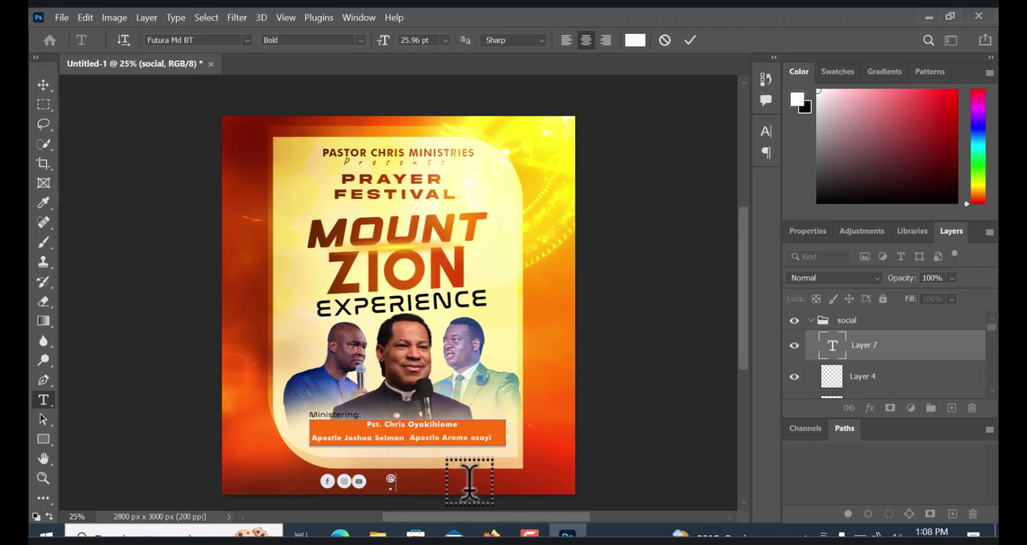
type("@Pastorchr")
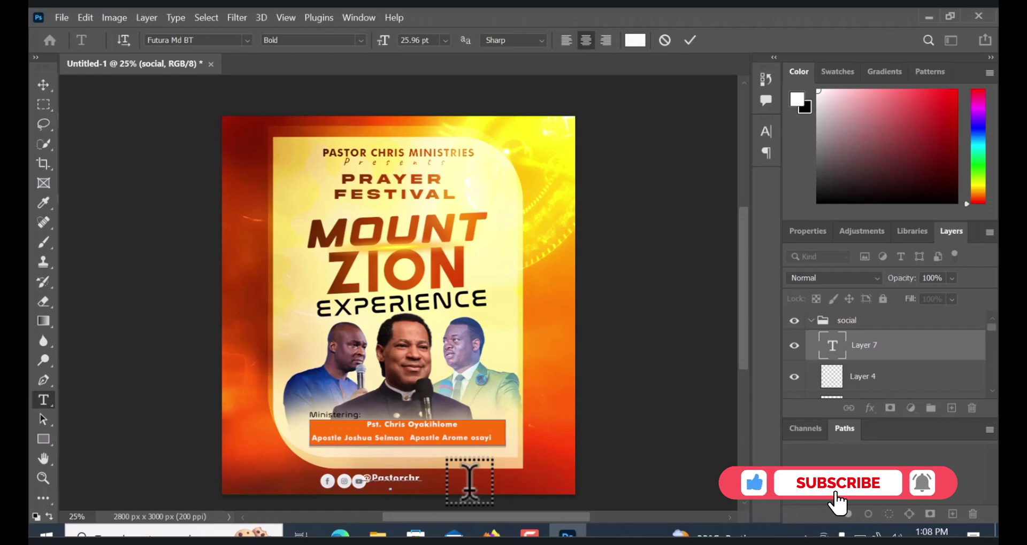
type("isministries")
left_click(689, 40)
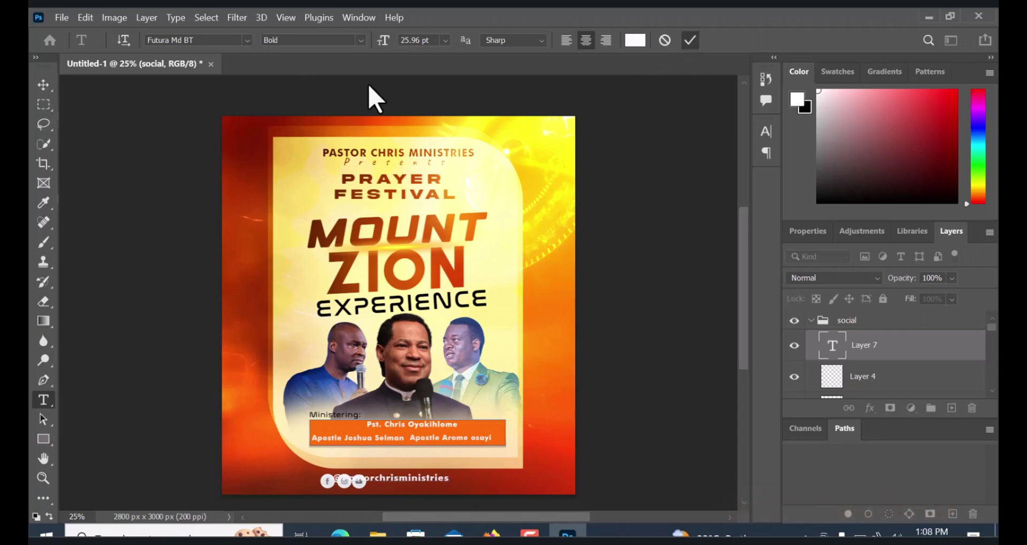
Set the Move tool's auto-select to Layer and move only the handle text to just right of the YouTube icon
left_click(43, 84)
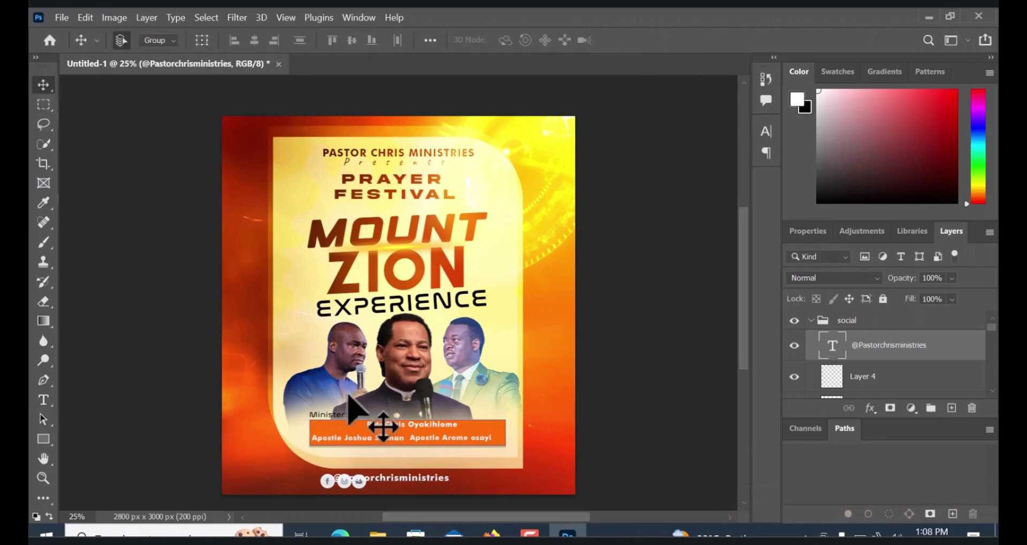
left_click_drag(386, 477, 422, 486)
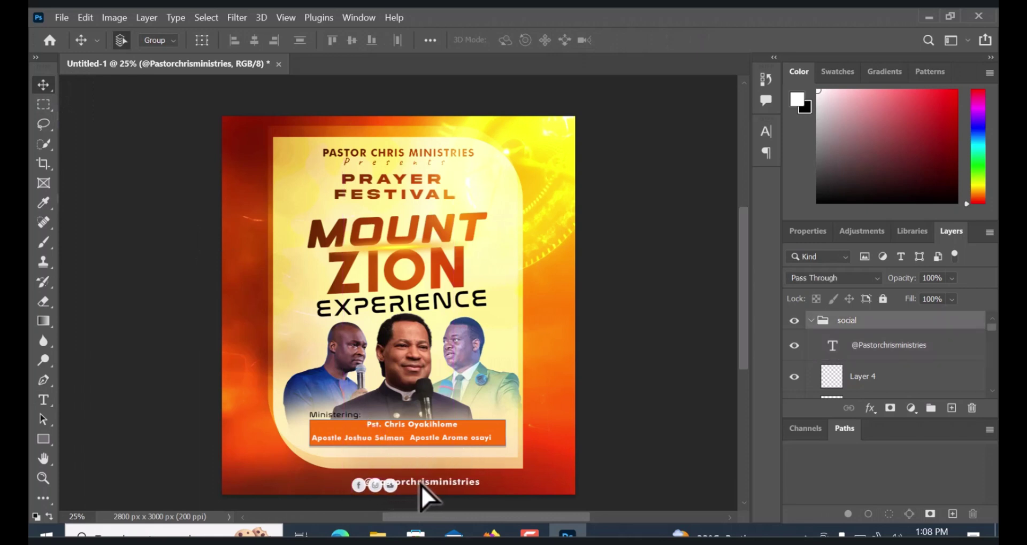
key("ctrl+z")
right_click(412, 488)
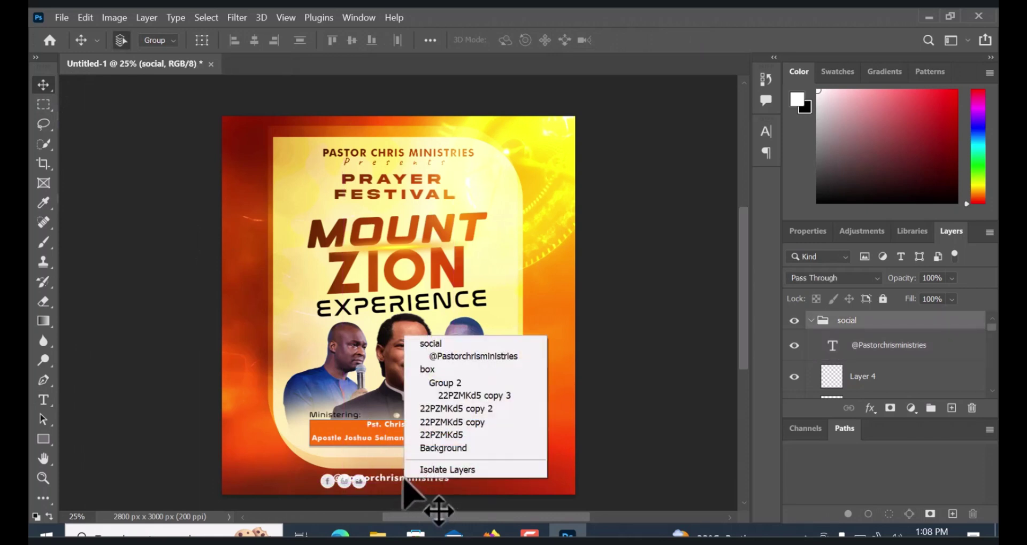
left_click(450, 357)
left_click(159, 41)
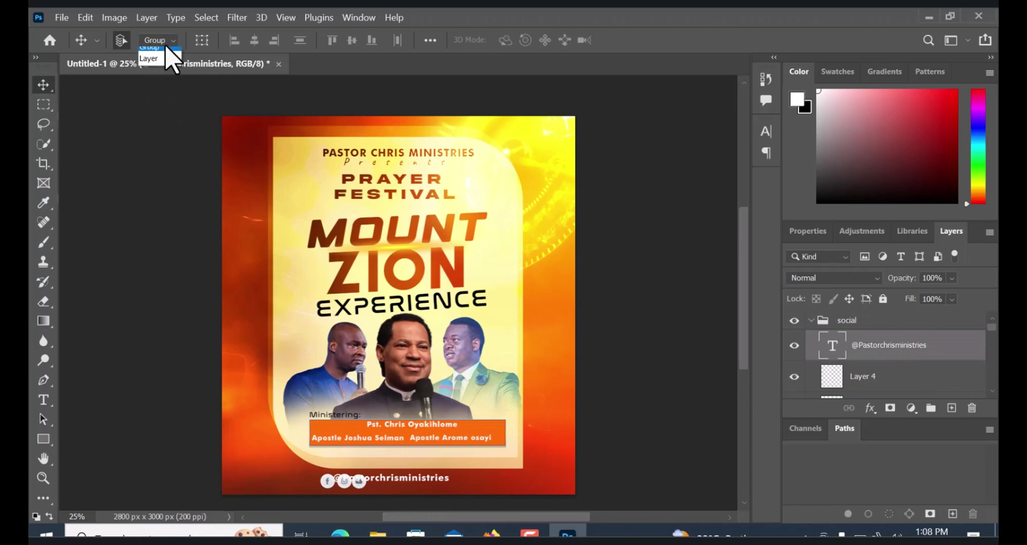
left_click(161, 65)
left_click_drag(381, 480, 420, 483)
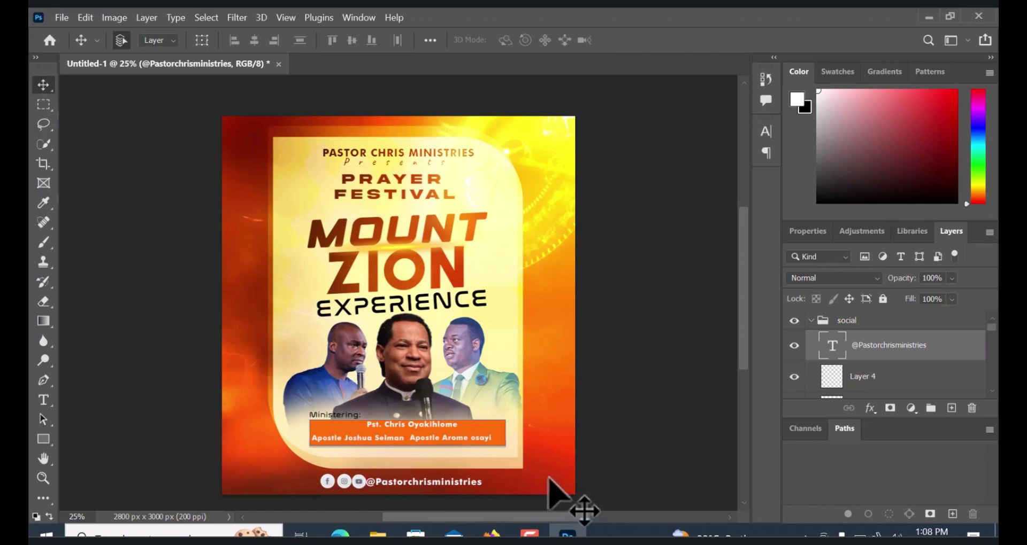